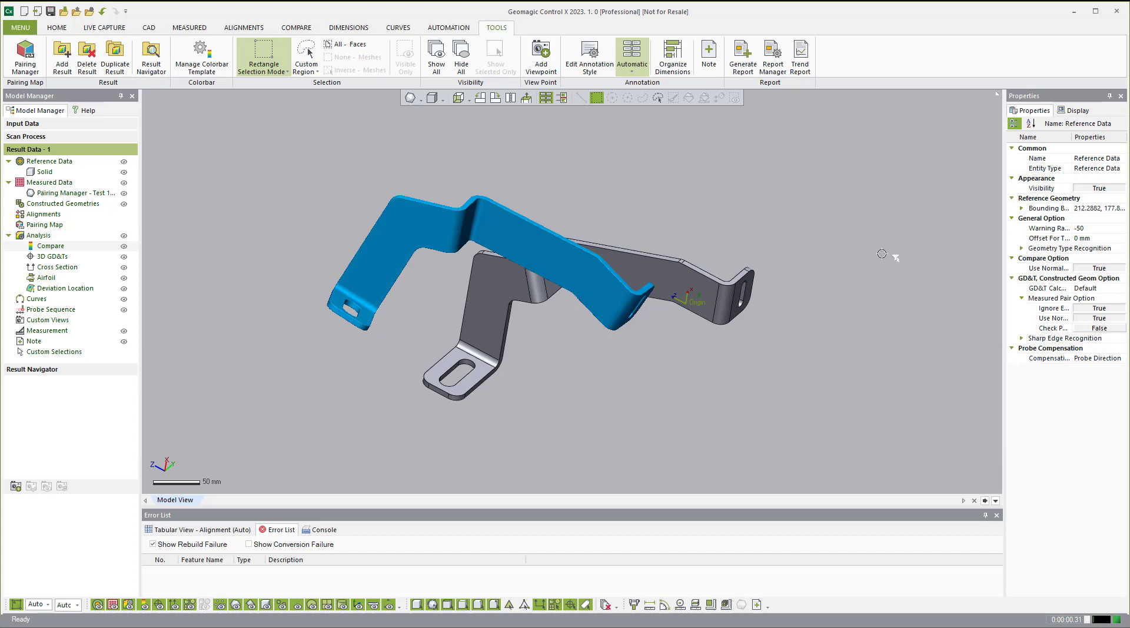
# Run an initial alignment of the scanned bracket to the reference solid using the Quick option.
pyautogui.moveTo(786, 369); pyautogui.dragTo(605, 330, button='right')
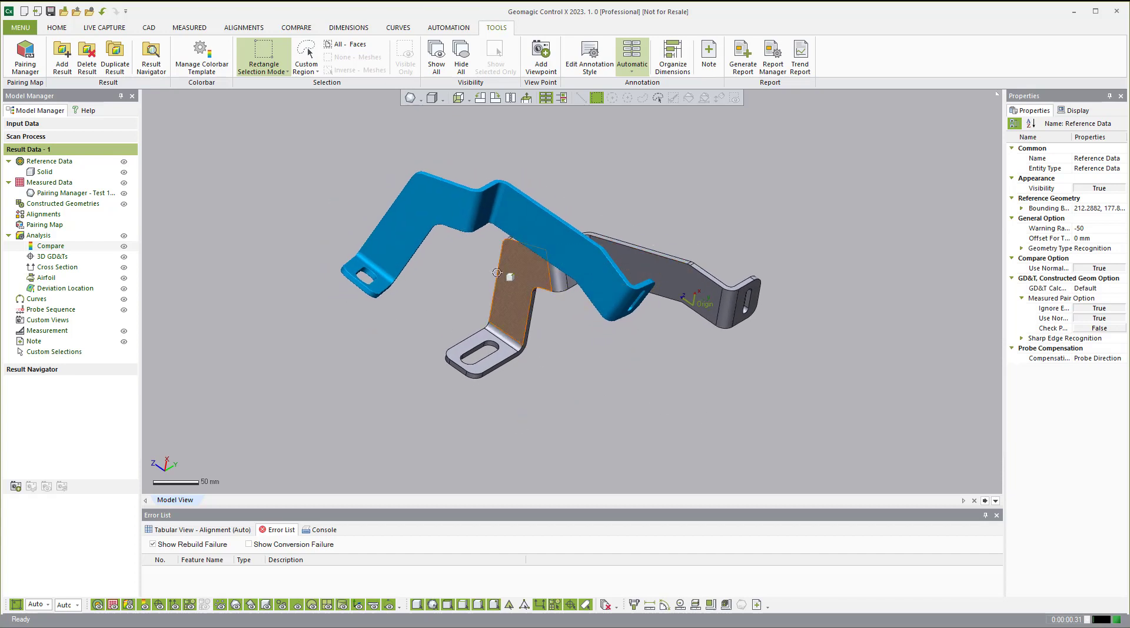
pyautogui.click(56, 28)
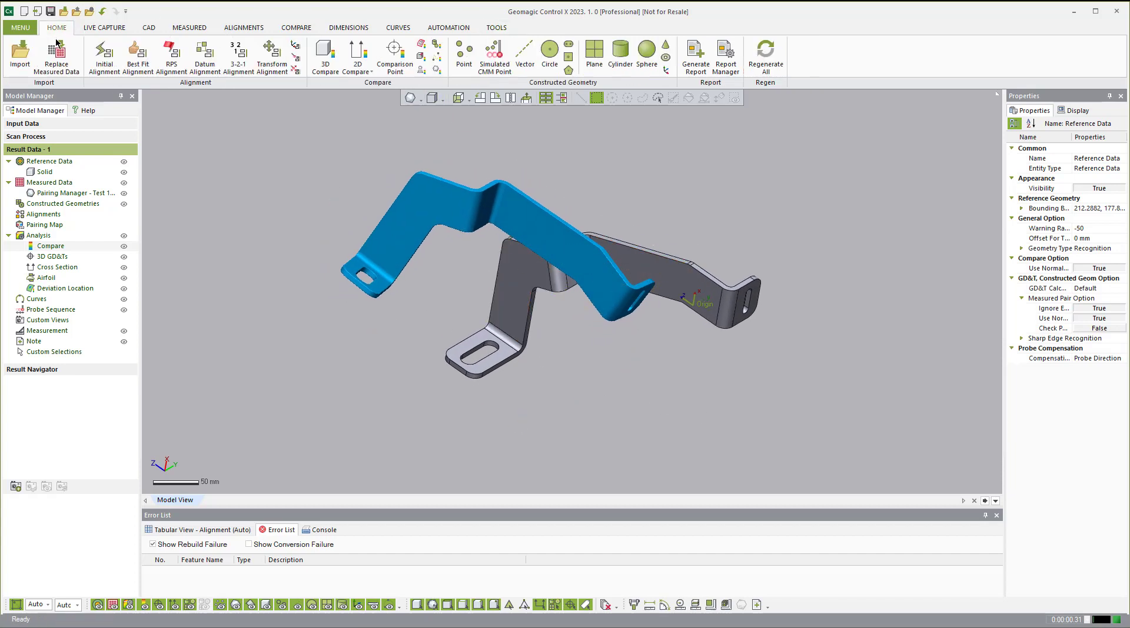
pyautogui.click(104, 56)
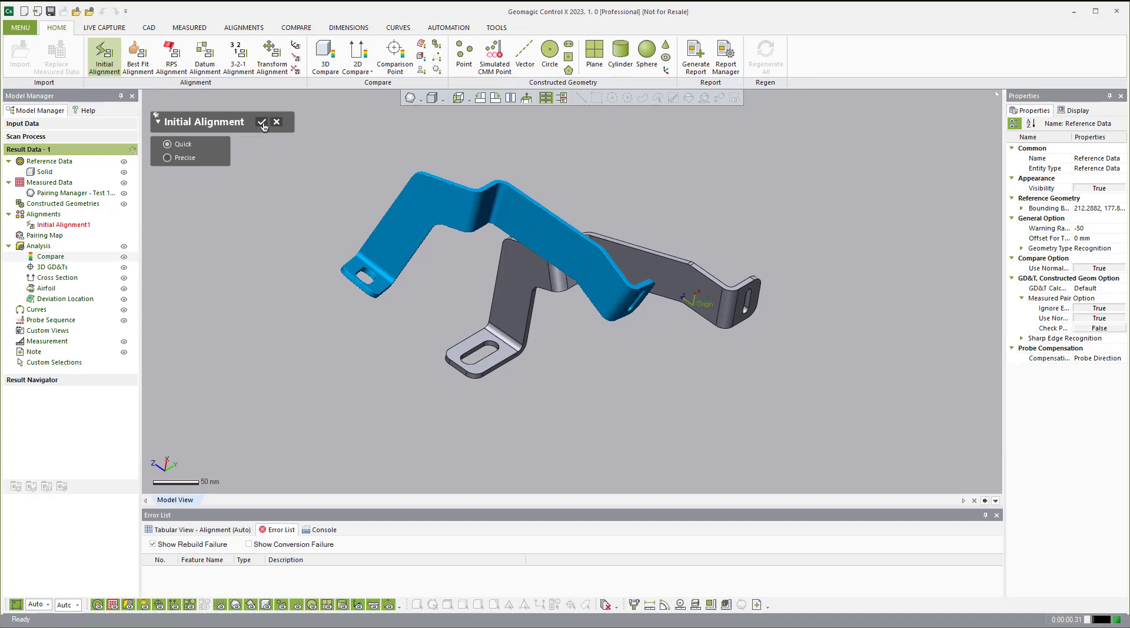
pyautogui.click(262, 122)
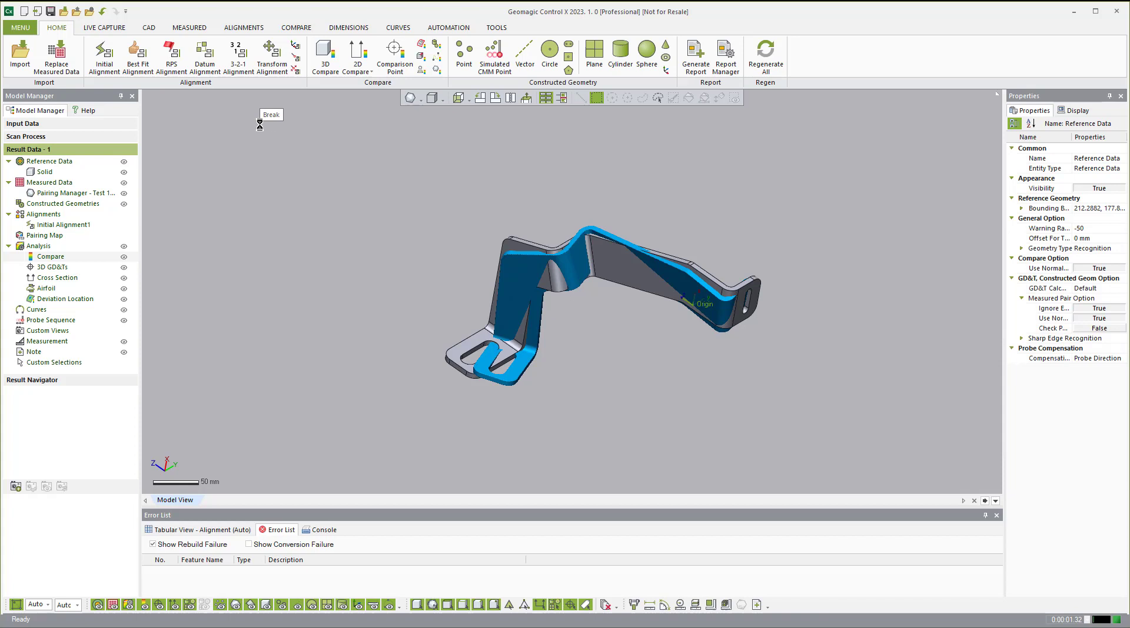
# Examine how the scan sits against the reference bracket around the upright leg, the slotted foot and the long arm.
pyautogui.moveTo(590, 306); pyautogui.dragTo(857, 248, button='right')
pyautogui.scroll(2, 770, 250)
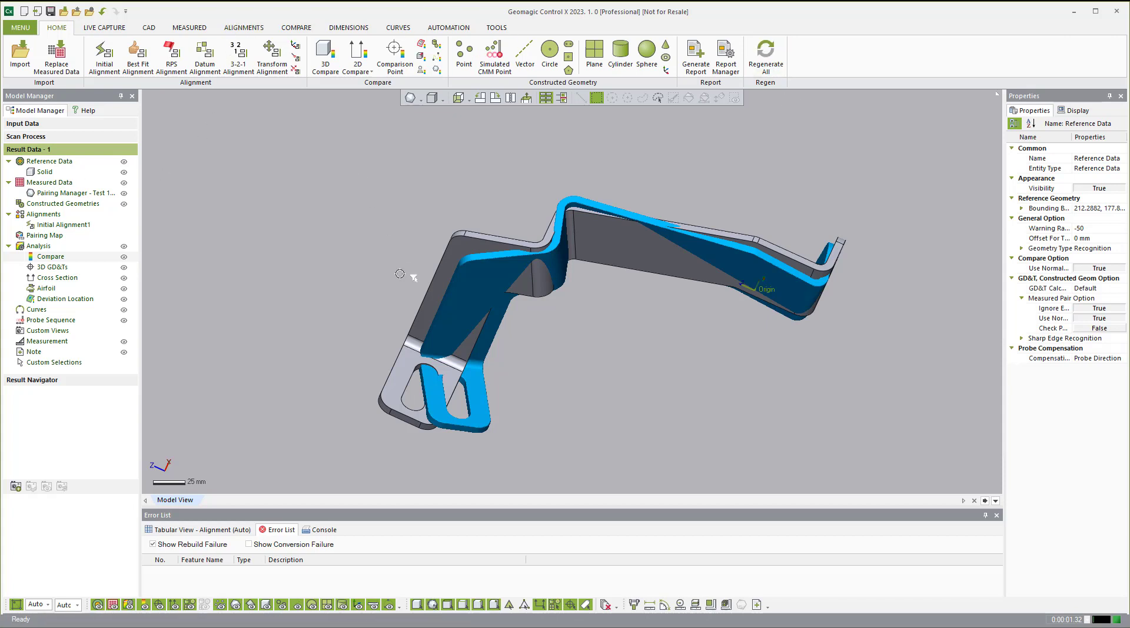
pyautogui.click(450, 262)
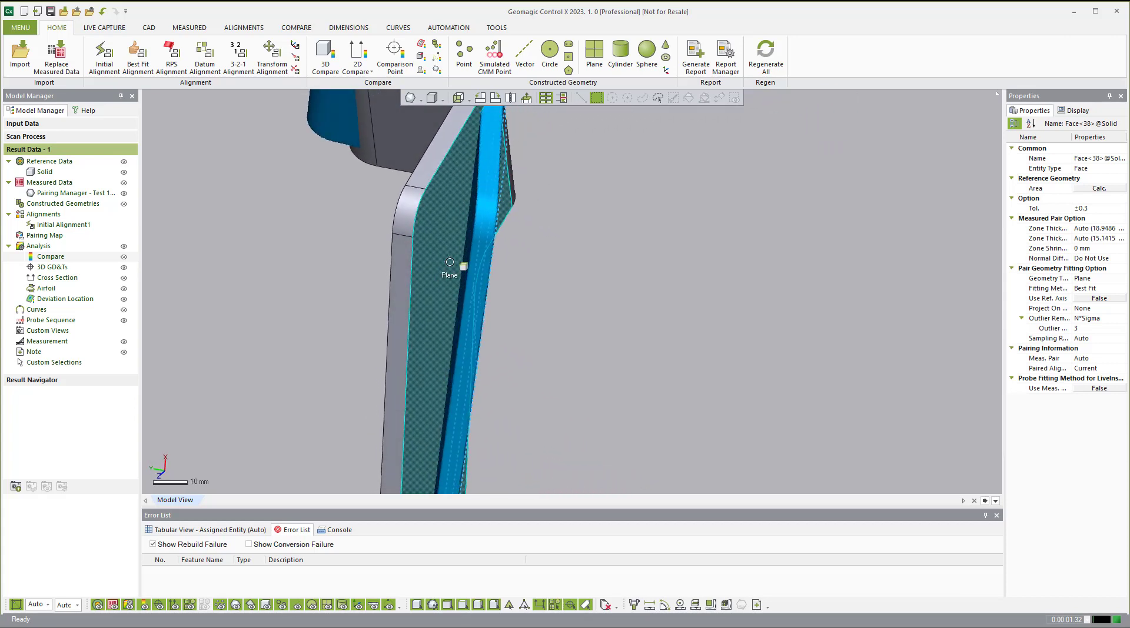
pyautogui.moveTo(439, 254); pyautogui.dragTo(512, 229, button='right')
pyautogui.scroll(-3, 496, 207)
pyautogui.moveTo(458, 458); pyautogui.dragTo(620, 457, button='right')
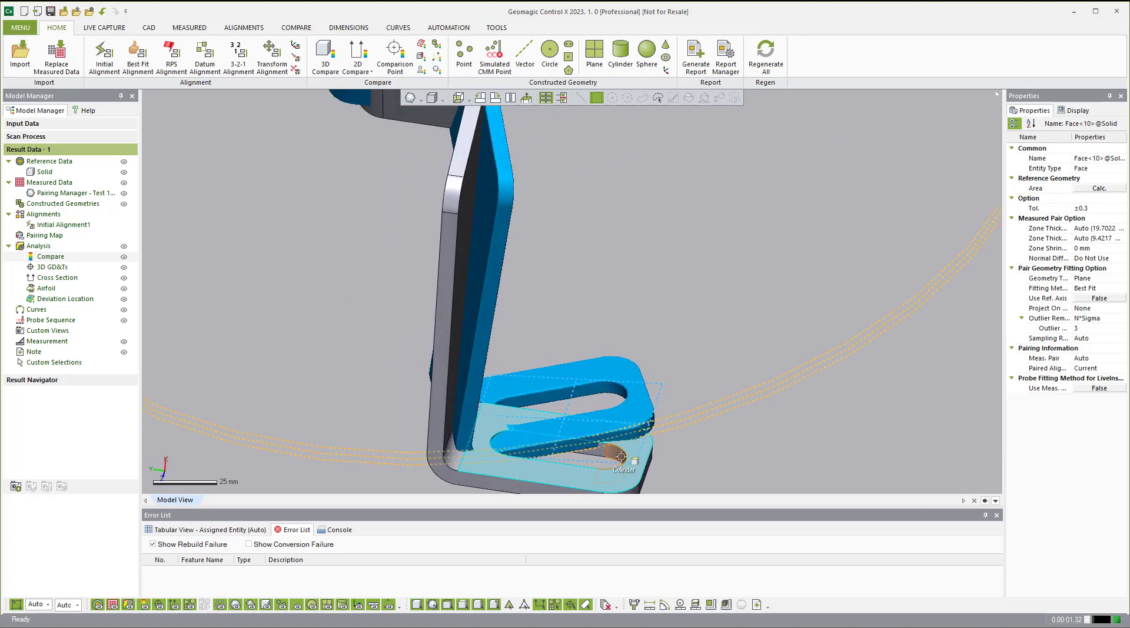
pyautogui.click(621, 457)
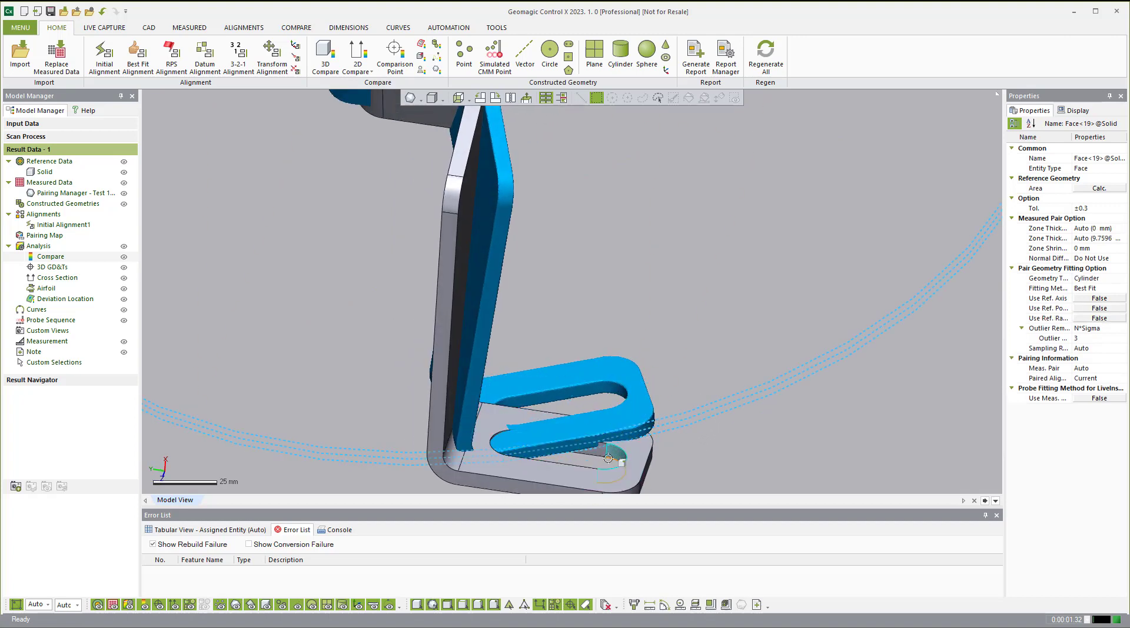
pyautogui.click(601, 451)
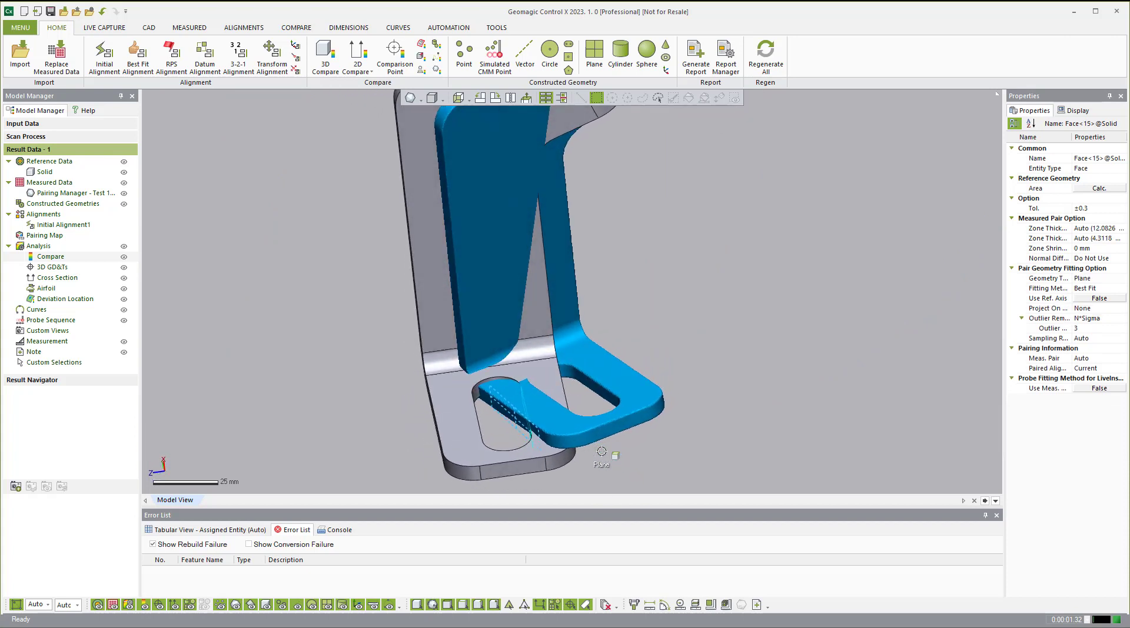
pyautogui.moveTo(602, 451); pyautogui.dragTo(704, 384, button='right')
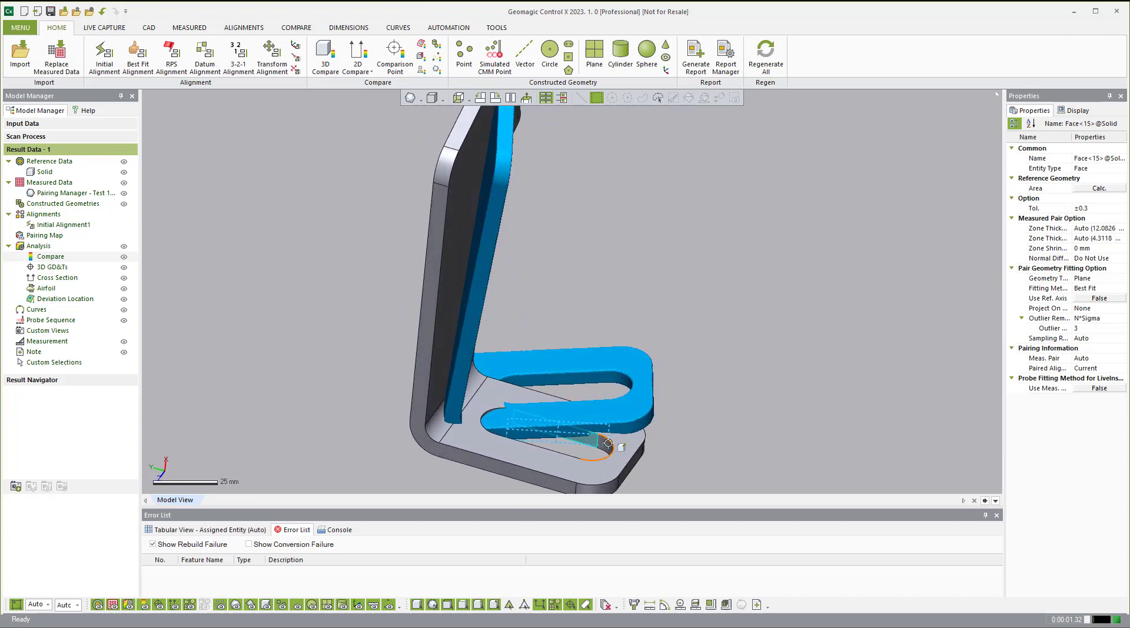
pyautogui.click(607, 443)
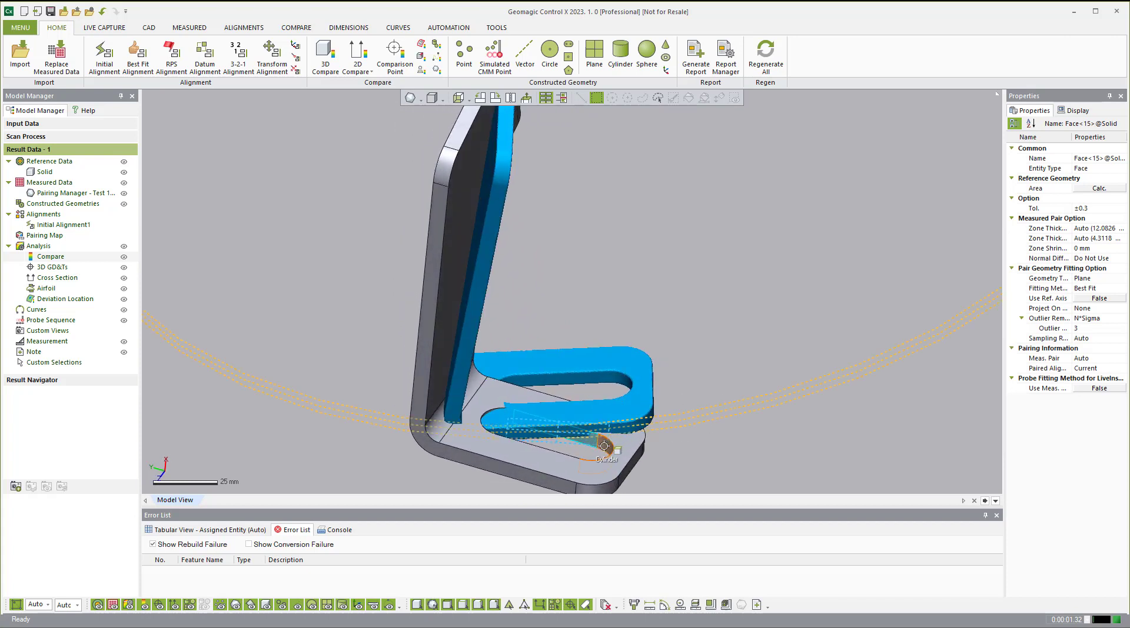
pyautogui.click(675, 311)
pyautogui.moveTo(674, 311); pyautogui.dragTo(755, 266, button='right')
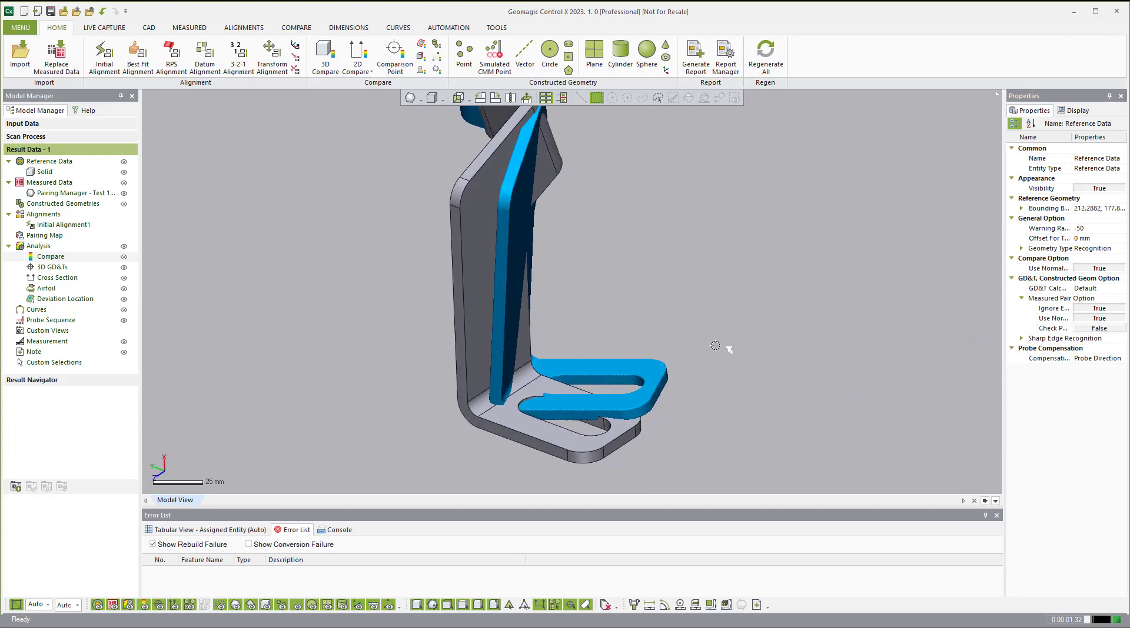
pyautogui.scroll(-5, 703, 383)
pyautogui.moveTo(703, 383); pyautogui.dragTo(694, 349, button='right')
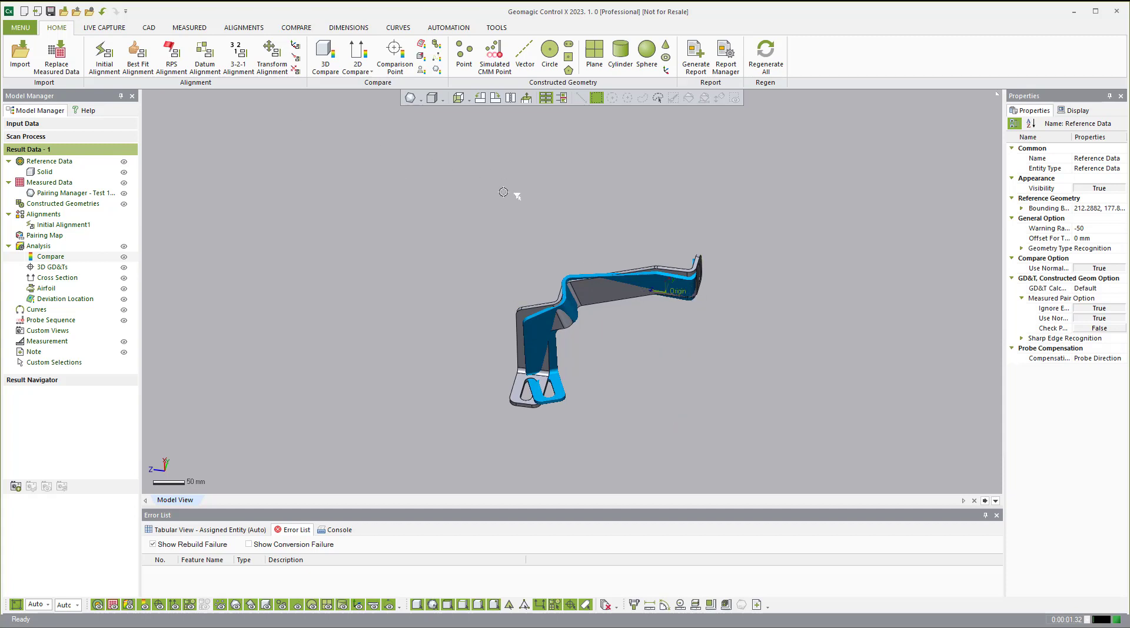
pyautogui.scroll(5, 548, 365)
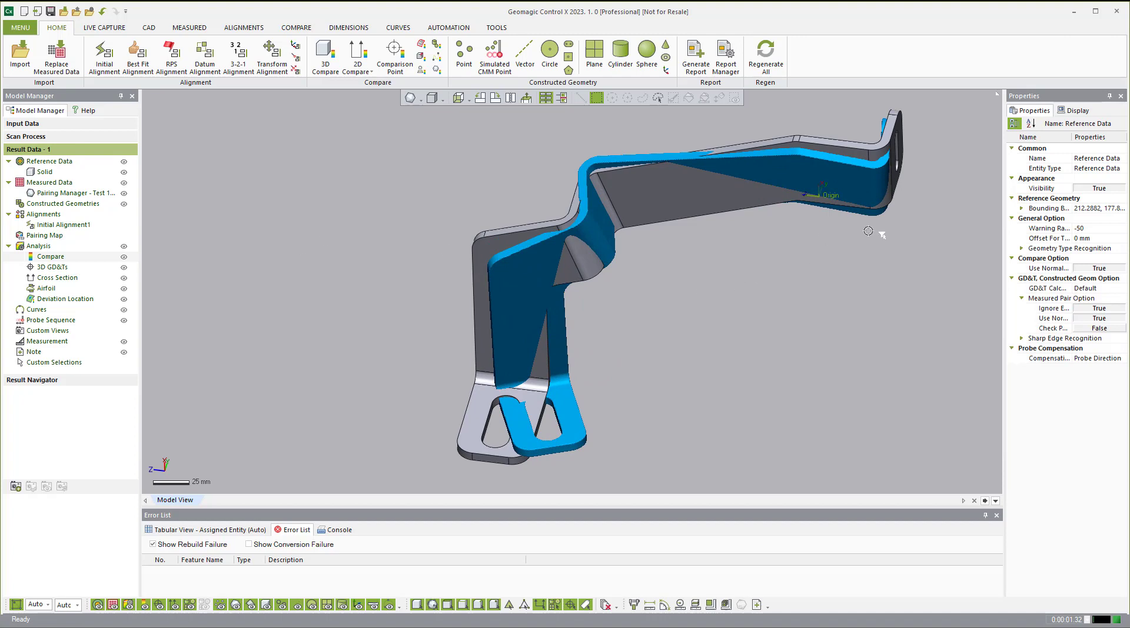
pyautogui.moveTo(827, 223)
pyautogui.mouseDown(button='right')
pyautogui.moveTo(719, 300)
pyautogui.moveTo(695, 388)
pyautogui.moveTo(705, 375)
pyautogui.mouseUp(button='right')
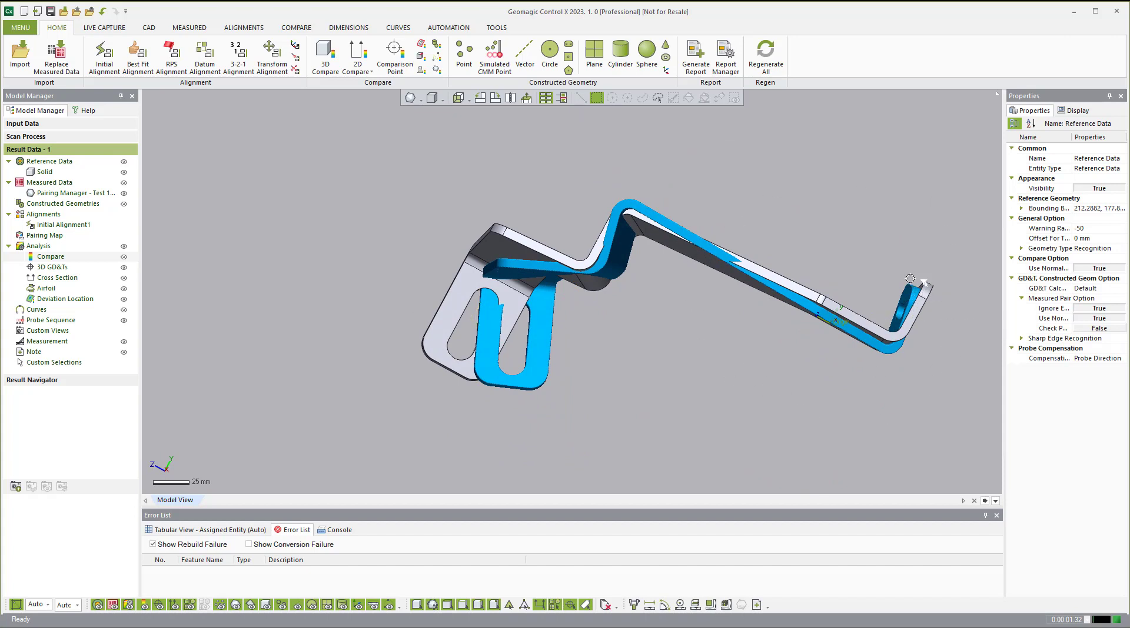
# Run a best fit alignment restricted to selected reference faces on the bracket's long arm.
pyautogui.click(137, 56)
pyautogui.moveTo(765, 162); pyautogui.dragTo(889, 147, button='right')
pyautogui.moveTo(887, 121); pyautogui.dragTo(634, 281)
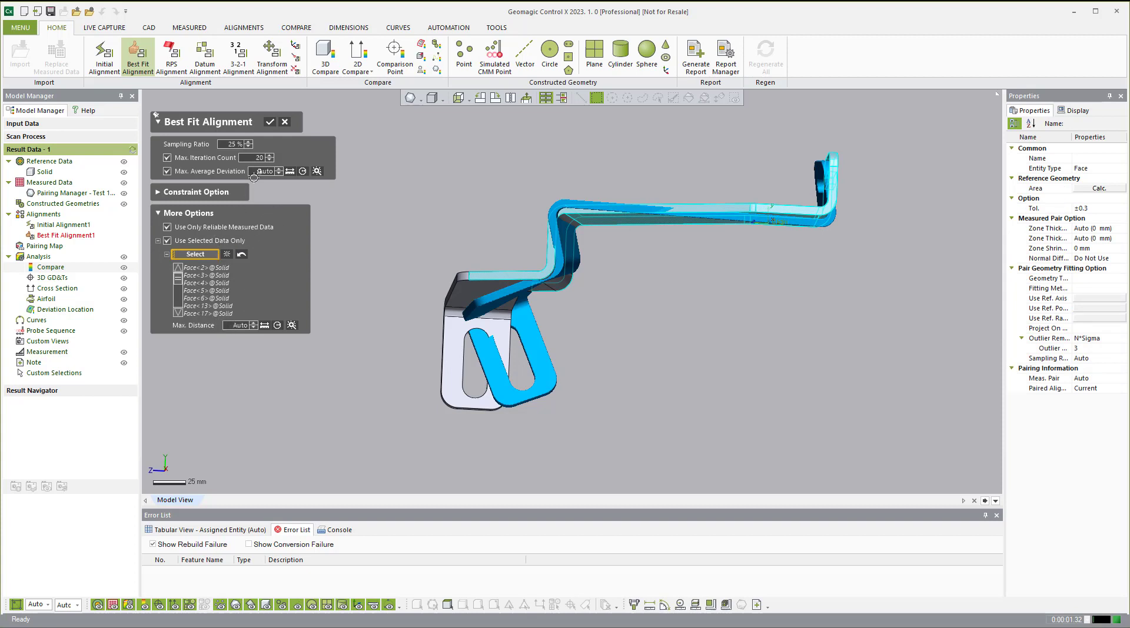
pyautogui.click(271, 124)
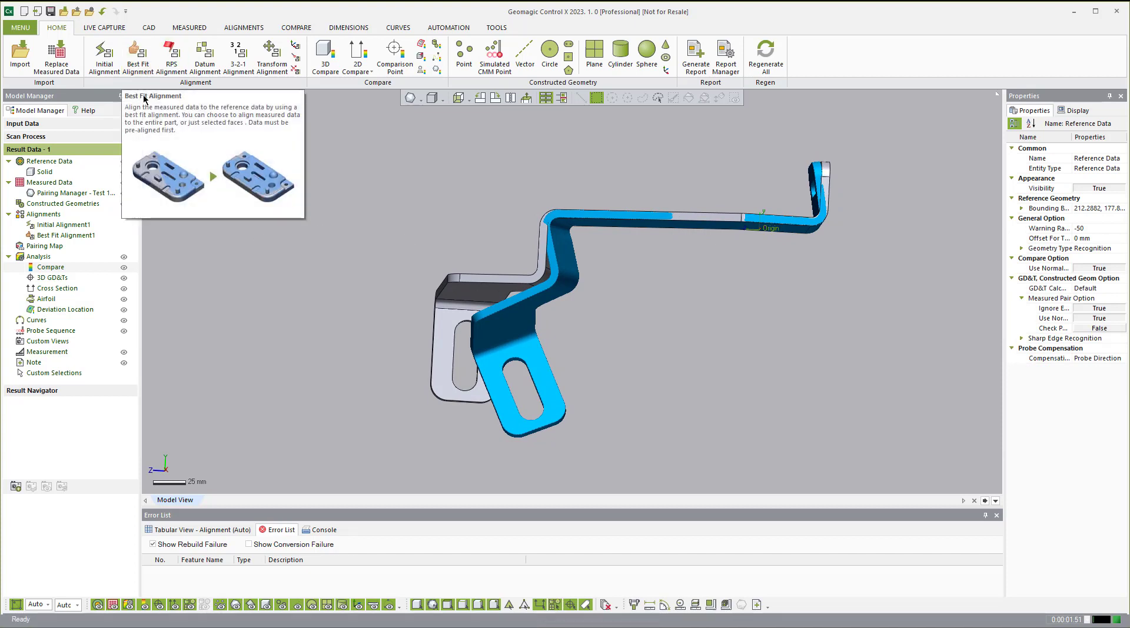
# Add a second best fit alignment restricted to selected reference faces on the upright leg and slotted foot.
pyautogui.click(138, 58)
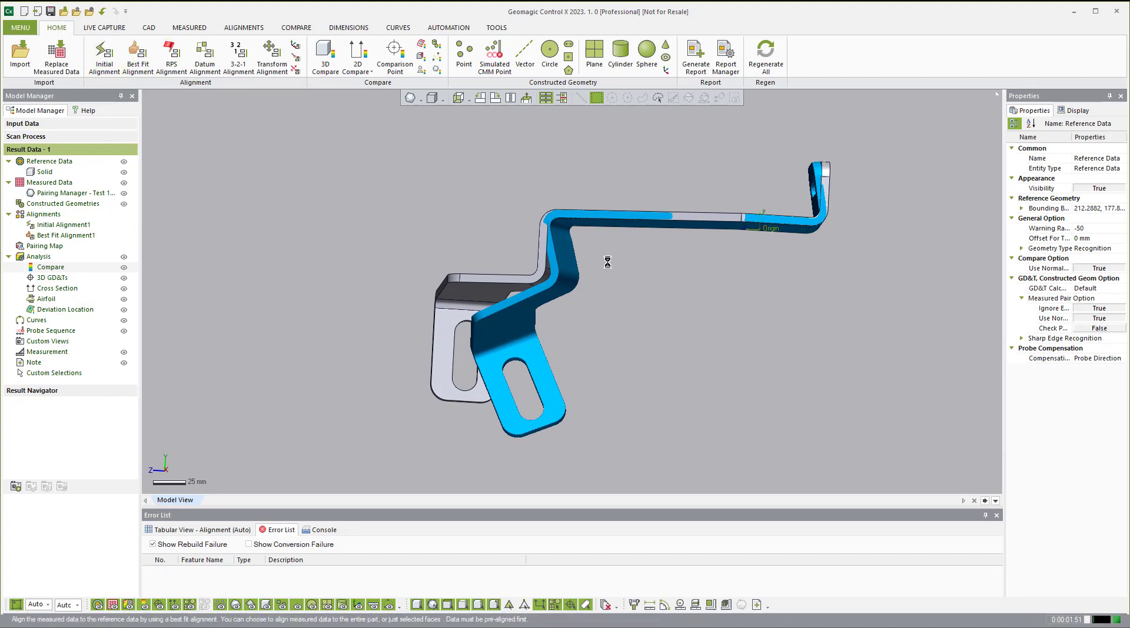
pyautogui.moveTo(450, 301); pyautogui.dragTo(372, 174, button='right')
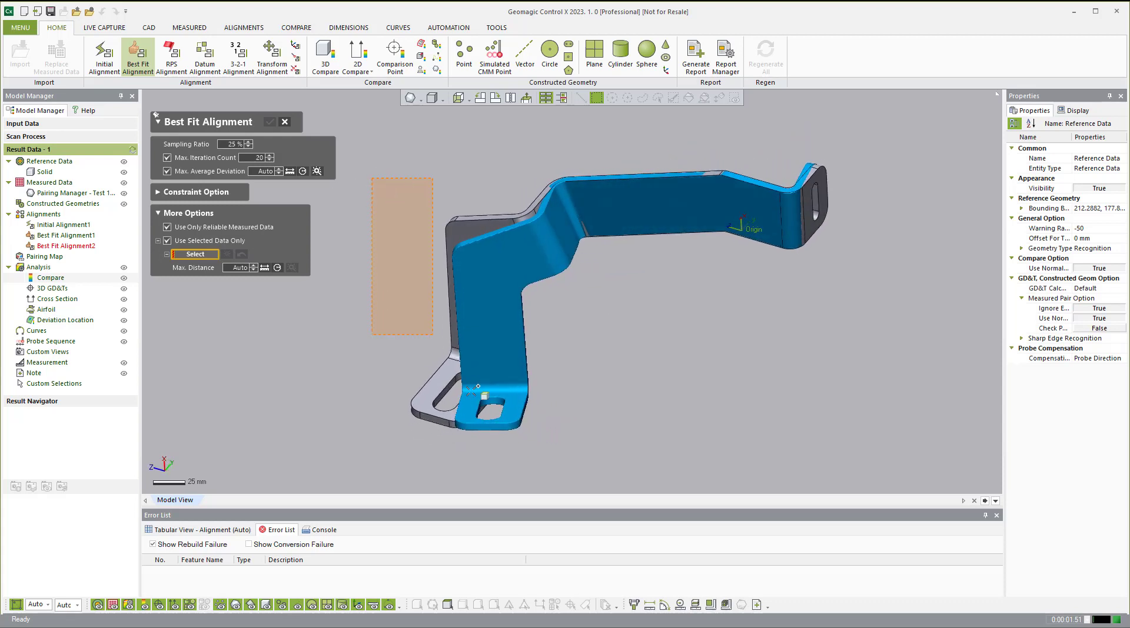
pyautogui.moveTo(474, 388); pyautogui.dragTo(539, 458)
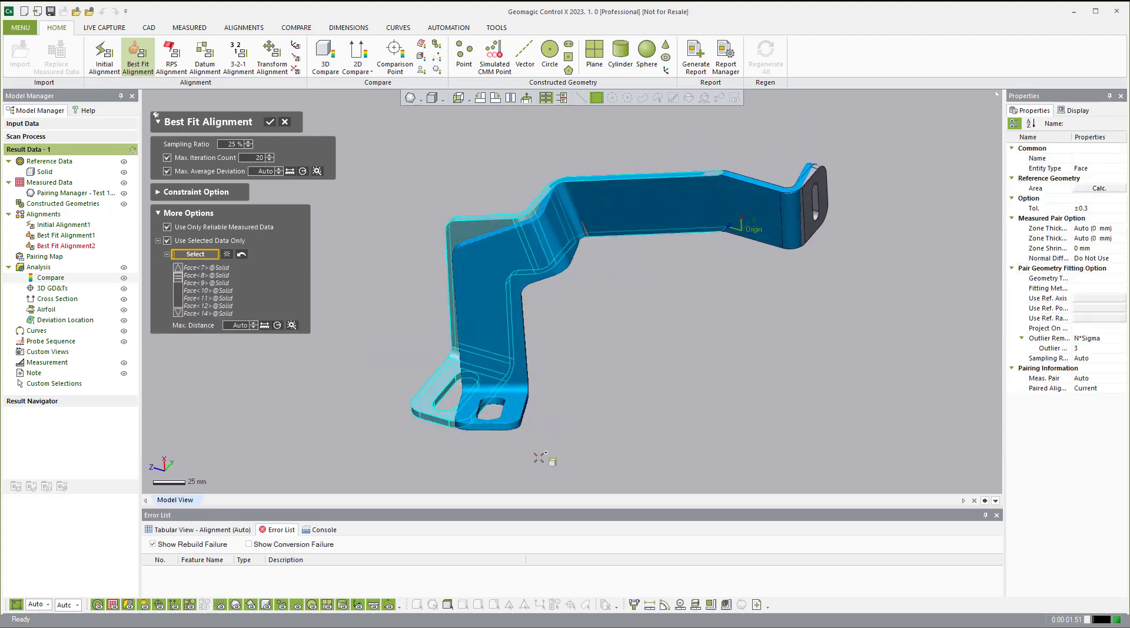
pyautogui.click(271, 122)
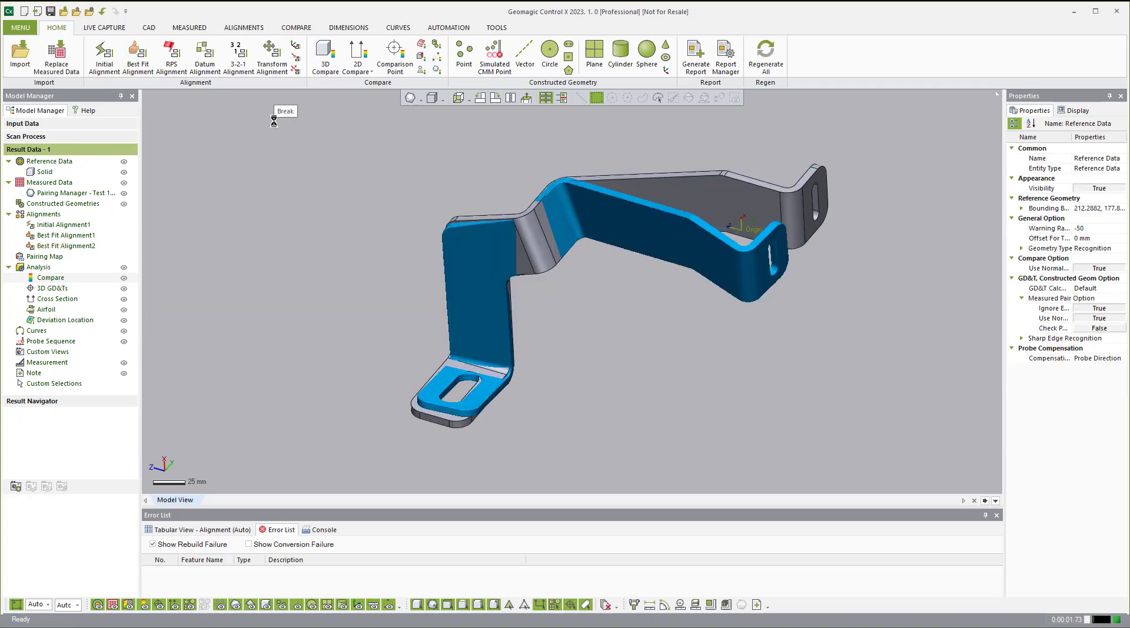
pyautogui.scroll(2, 273, 121)
pyautogui.moveTo(273, 120); pyautogui.dragTo(341, 117, button='right')
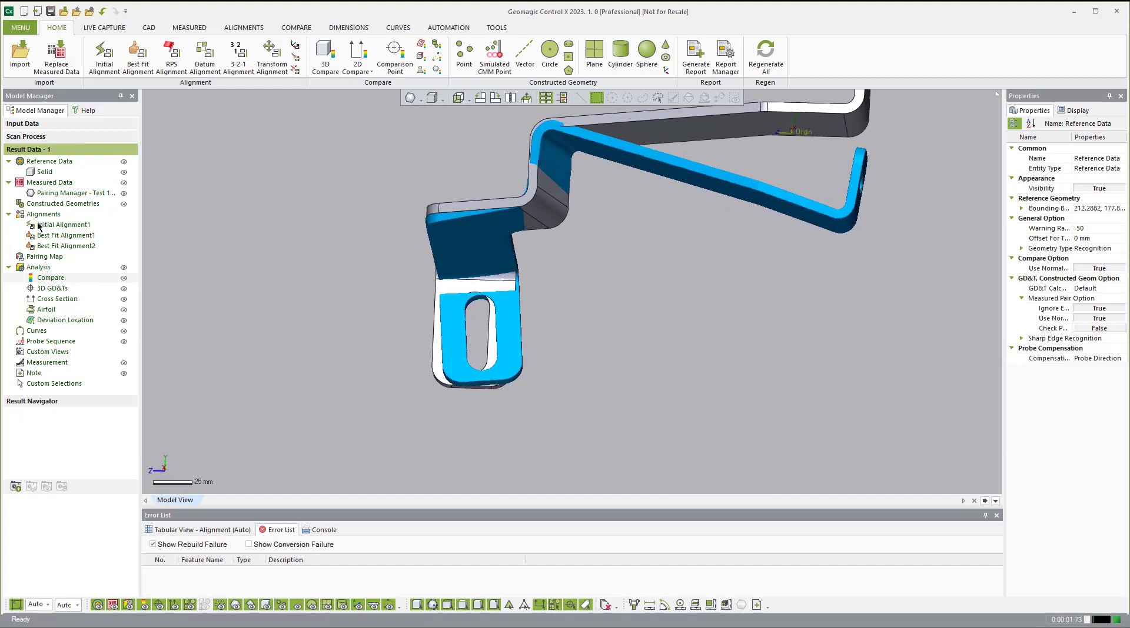
# Edit the second best fit alignment, hide the scan and remove the long upper edge face from the selection.
pyautogui.click(48, 246)
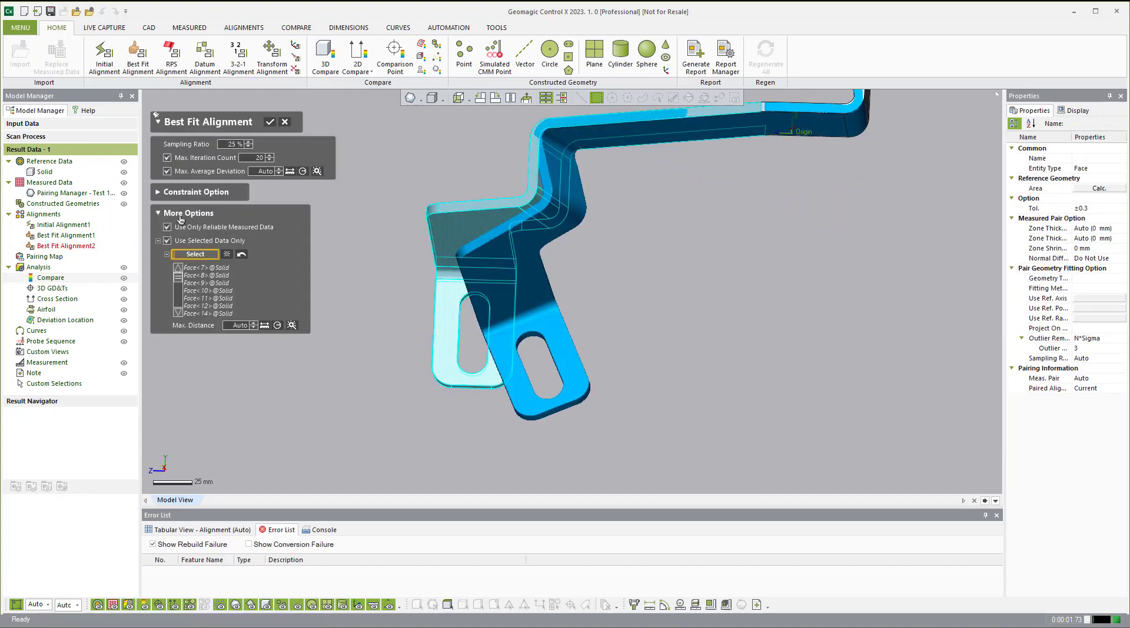
pyautogui.scroll(3, 563, 147)
pyautogui.moveTo(563, 154); pyautogui.dragTo(586, 224, button='right')
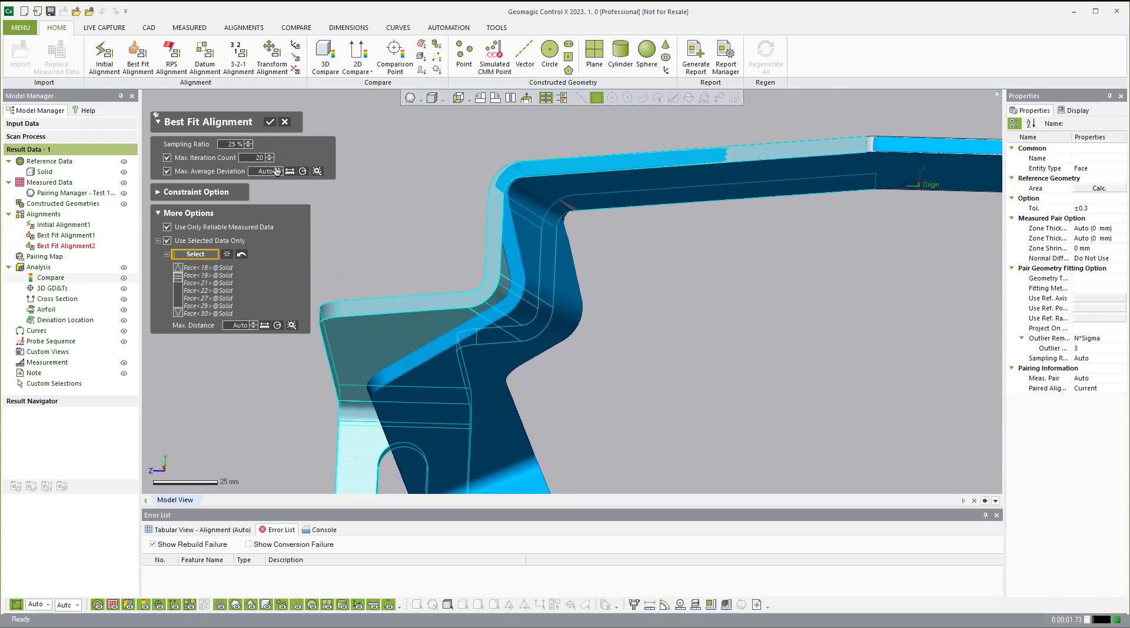
pyautogui.click(124, 193)
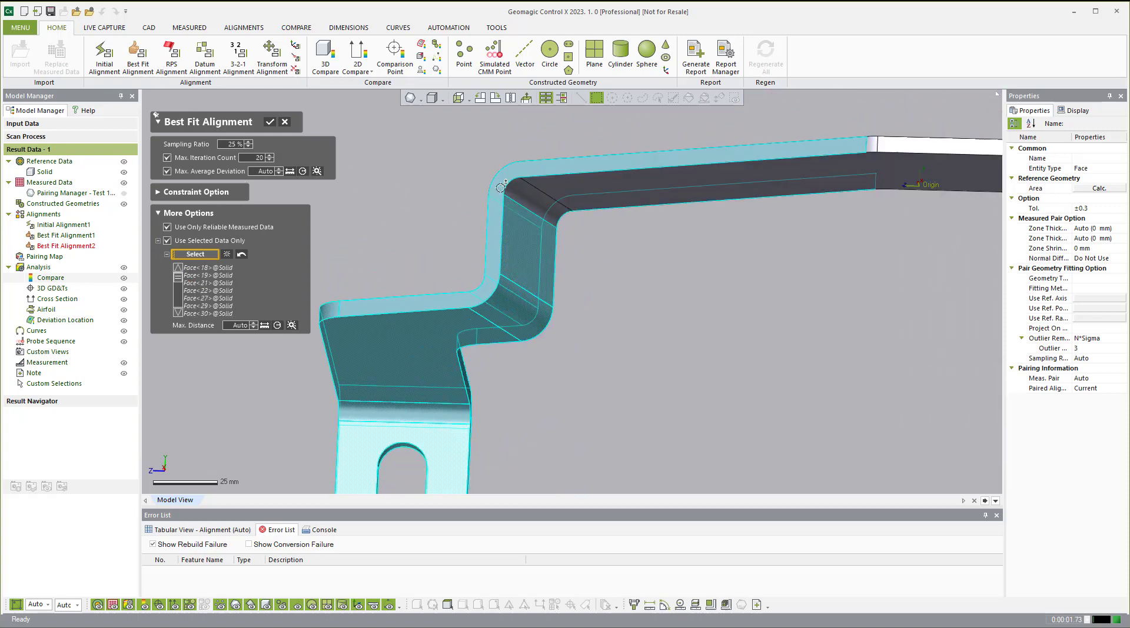
pyautogui.click(730, 155)
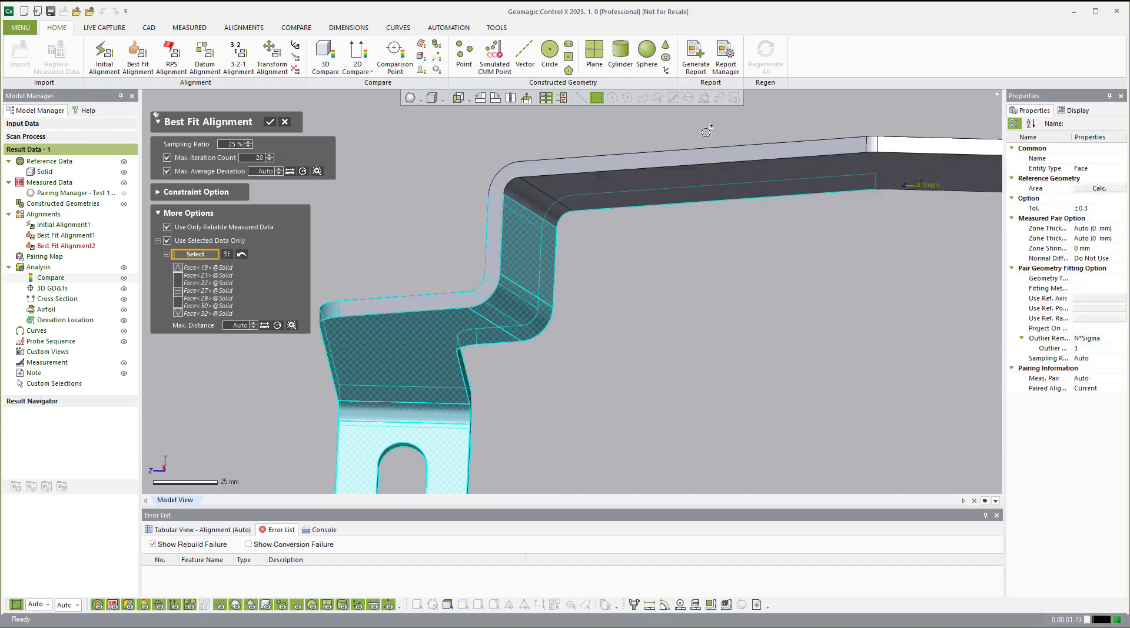
# Remove the remaining selected faces around the bend near the long arm, apply the second best fit alignment and show the scan again.
pyautogui.moveTo(722, 260); pyautogui.dragTo(616, 250, button='right')
pyautogui.click(601, 259)
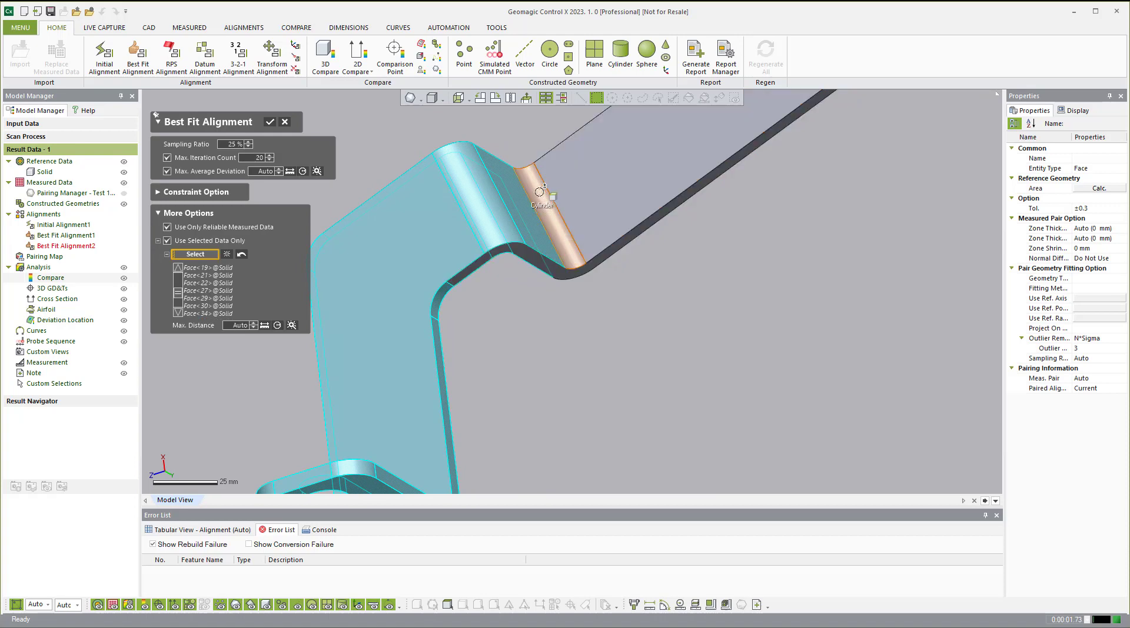
pyautogui.click(534, 249)
pyautogui.moveTo(534, 250); pyautogui.dragTo(518, 274, button='right')
pyautogui.click(518, 275)
pyautogui.moveTo(658, 245); pyautogui.dragTo(246, 119, button='right')
pyautogui.click(270, 122)
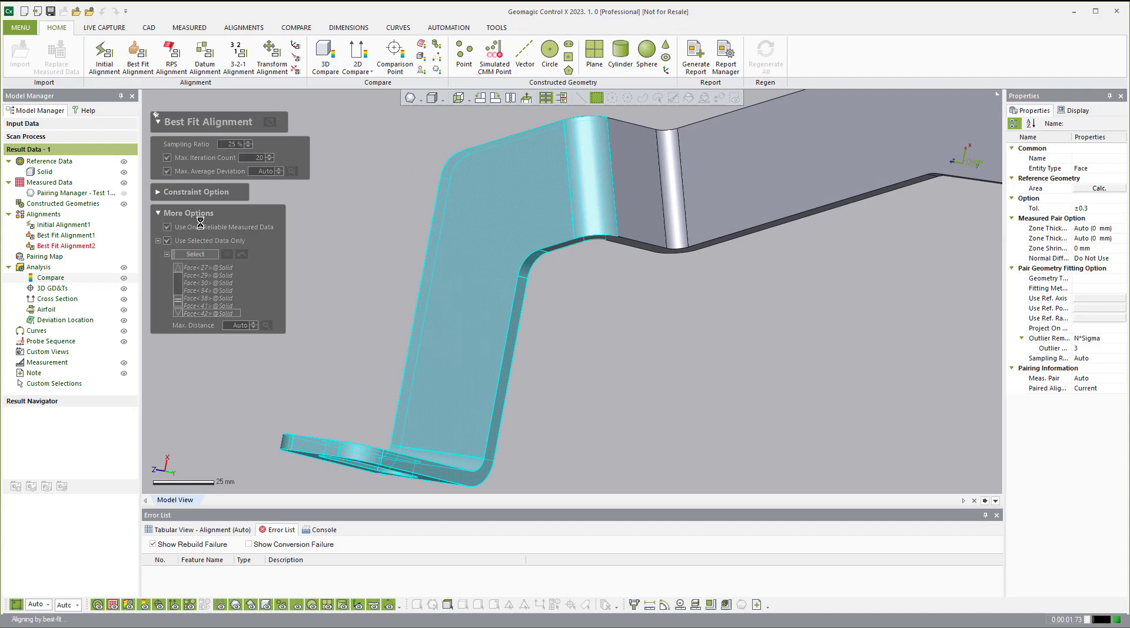
pyautogui.click(123, 194)
pyautogui.moveTo(330, 182); pyautogui.dragTo(597, 199, button='right')
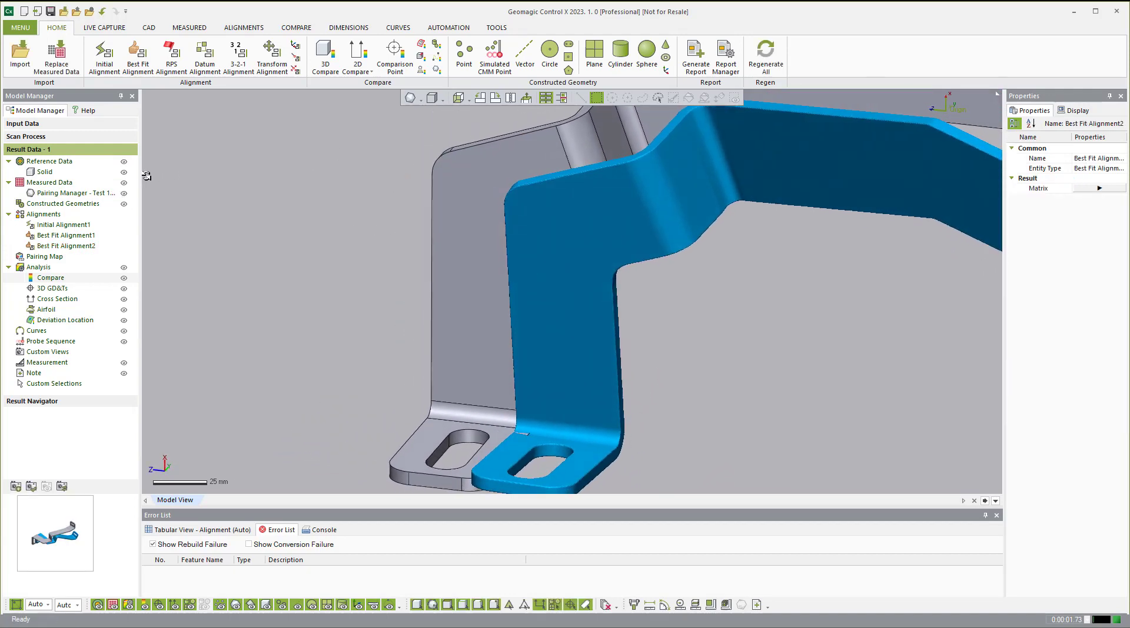
# Edit the second best fit alignment again, add the bracket's upper edge face back to its selection and apply it.
pyautogui.doubleClick(64, 247)
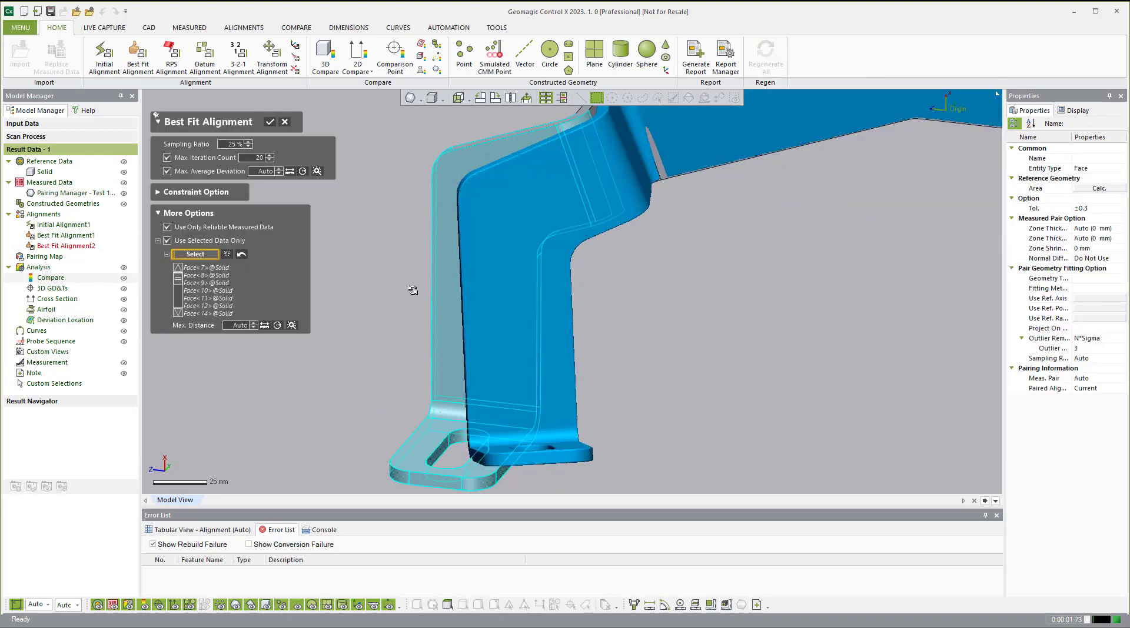
pyautogui.moveTo(411, 287); pyautogui.dragTo(724, 341, button='right')
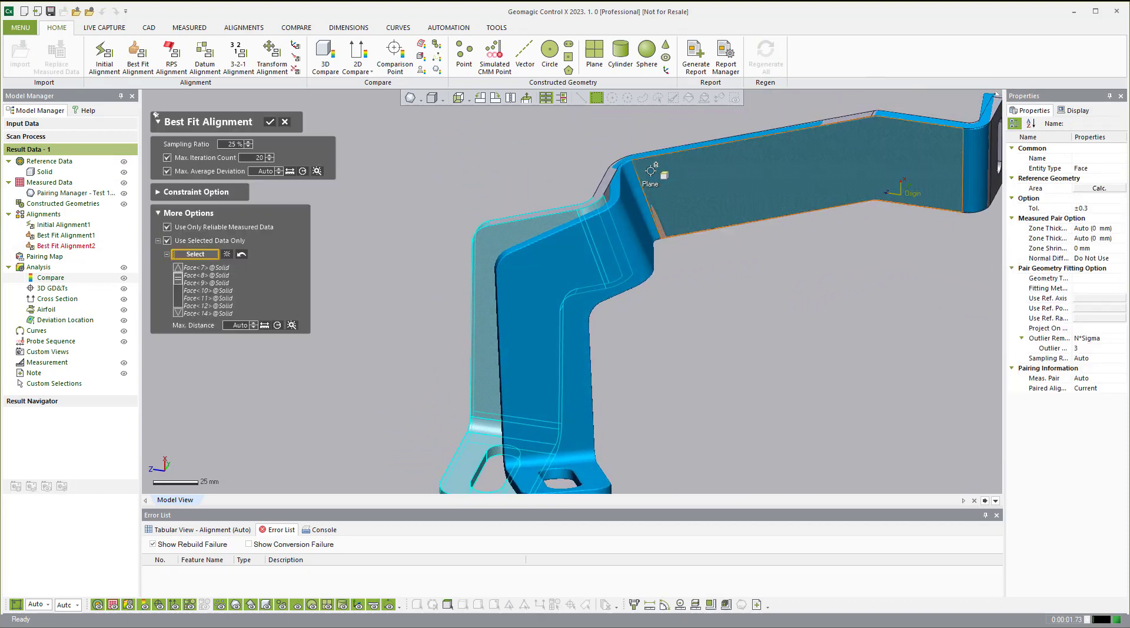
pyautogui.moveTo(612, 187); pyautogui.dragTo(606, 195, button='right')
pyautogui.click(531, 214)
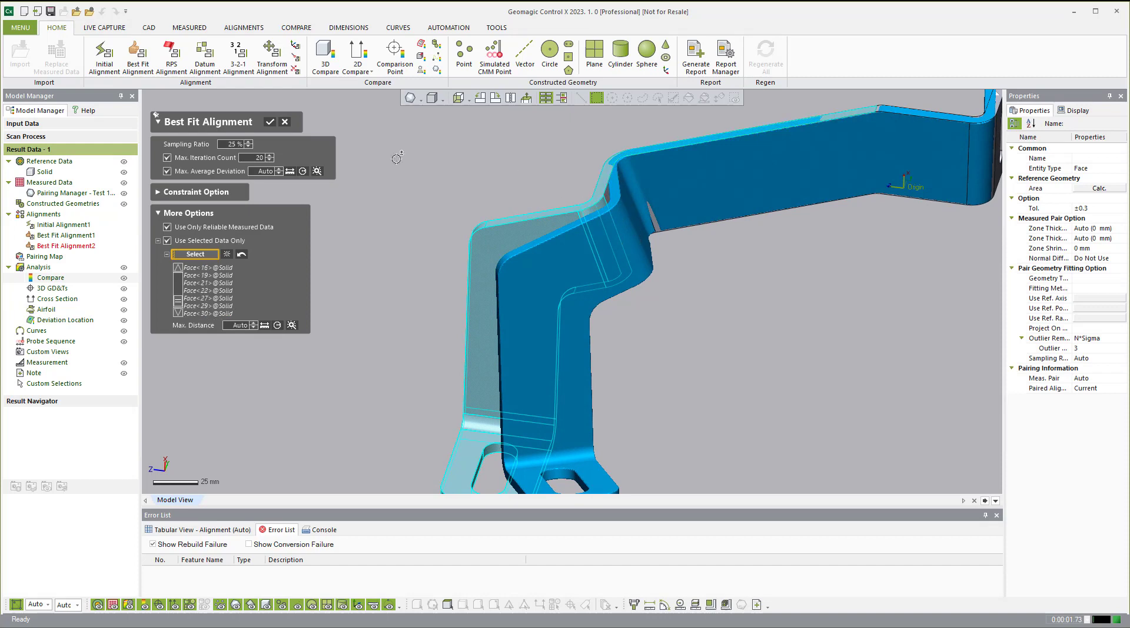
pyautogui.click(270, 123)
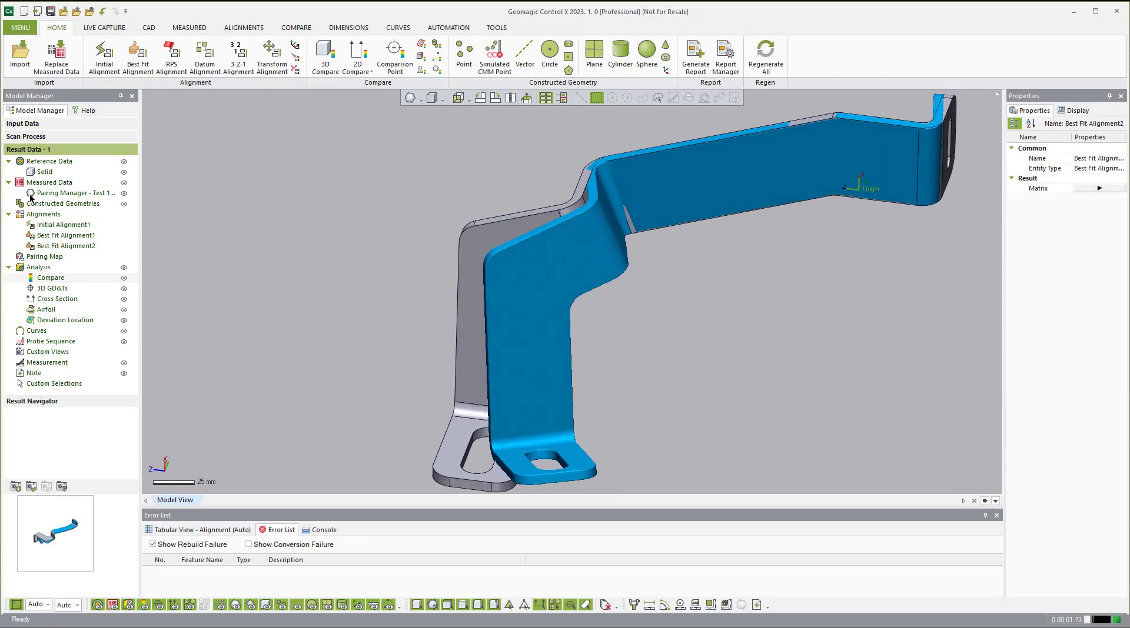
# Delete the second best fit alignment and add a new initial alignment using the Quick method.
pyautogui.rightClick(56, 247)
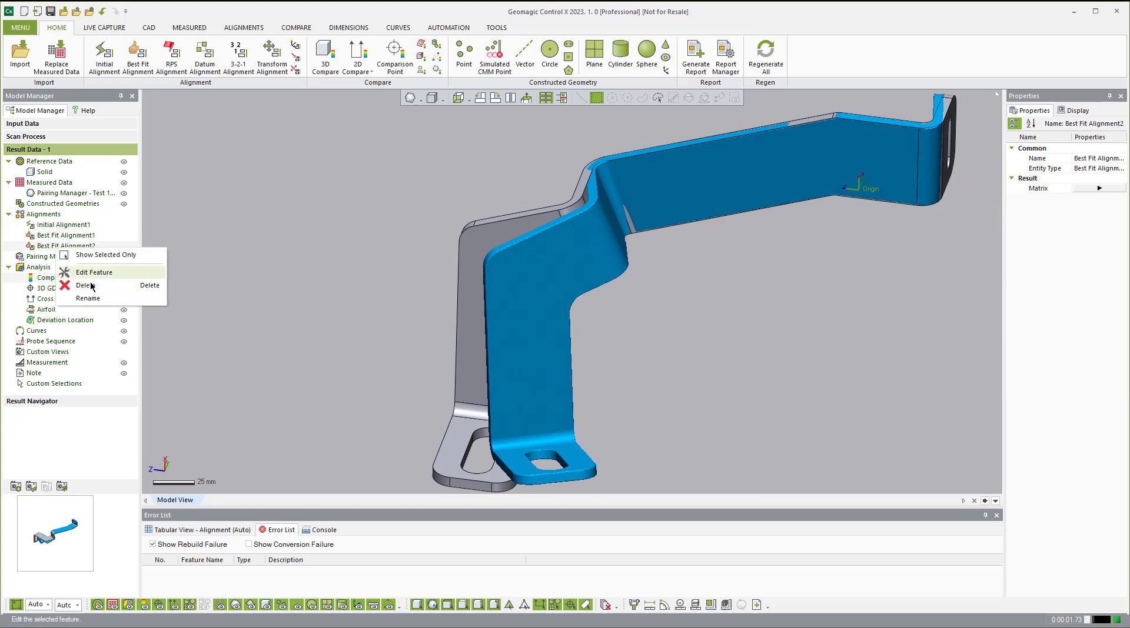
pyautogui.click(201, 263)
pyautogui.press('Delete')
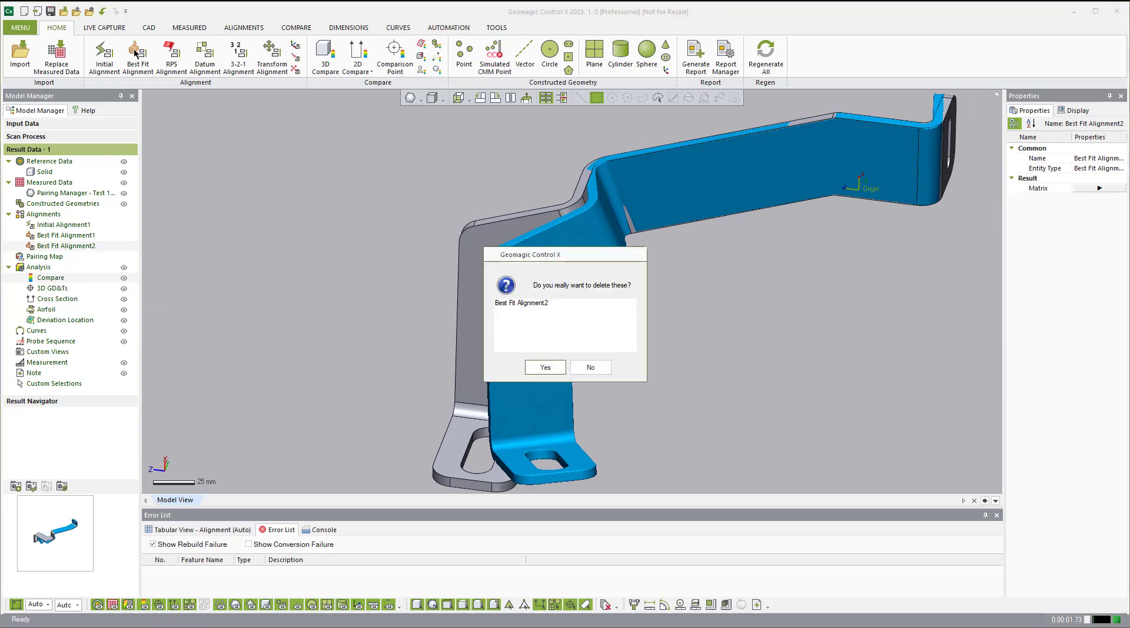
pyautogui.click(544, 369)
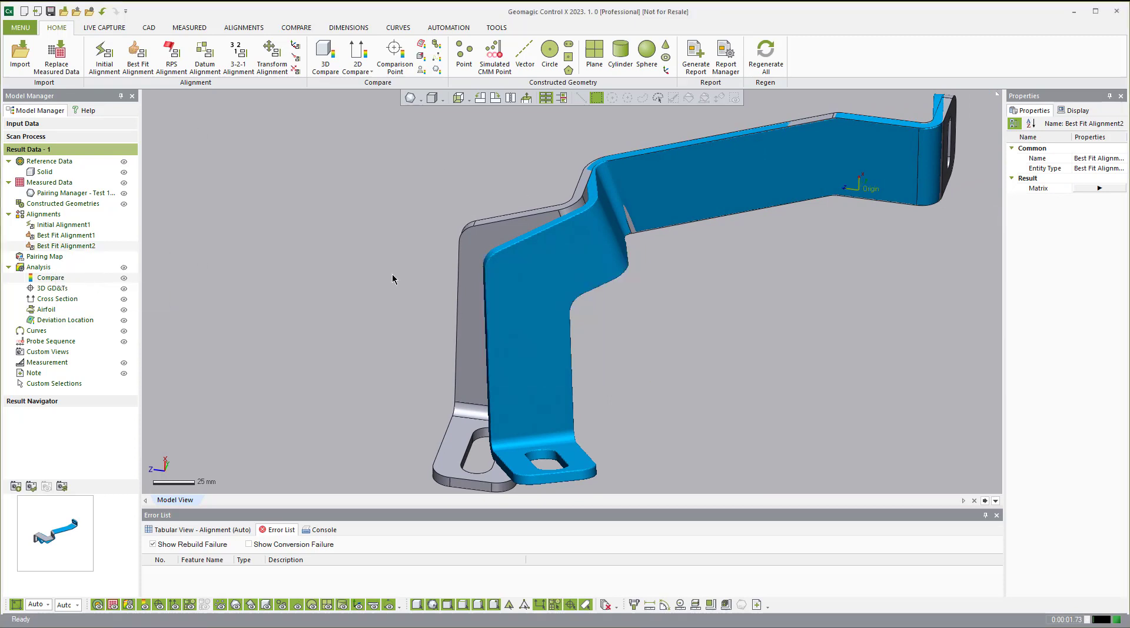
pyautogui.click(105, 58)
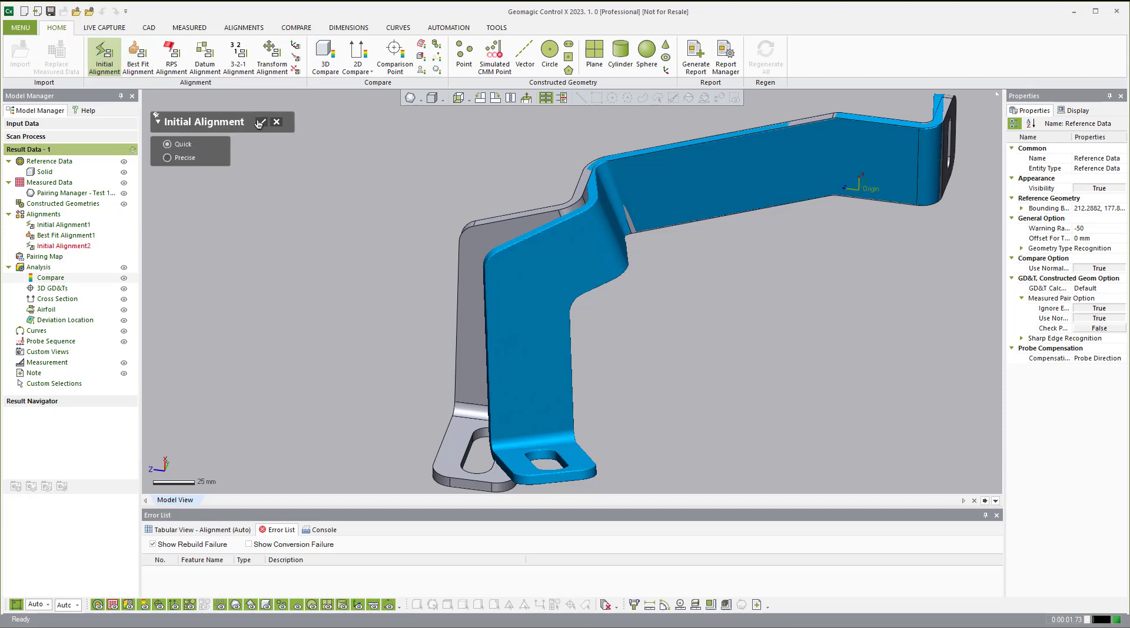
pyautogui.click(259, 123)
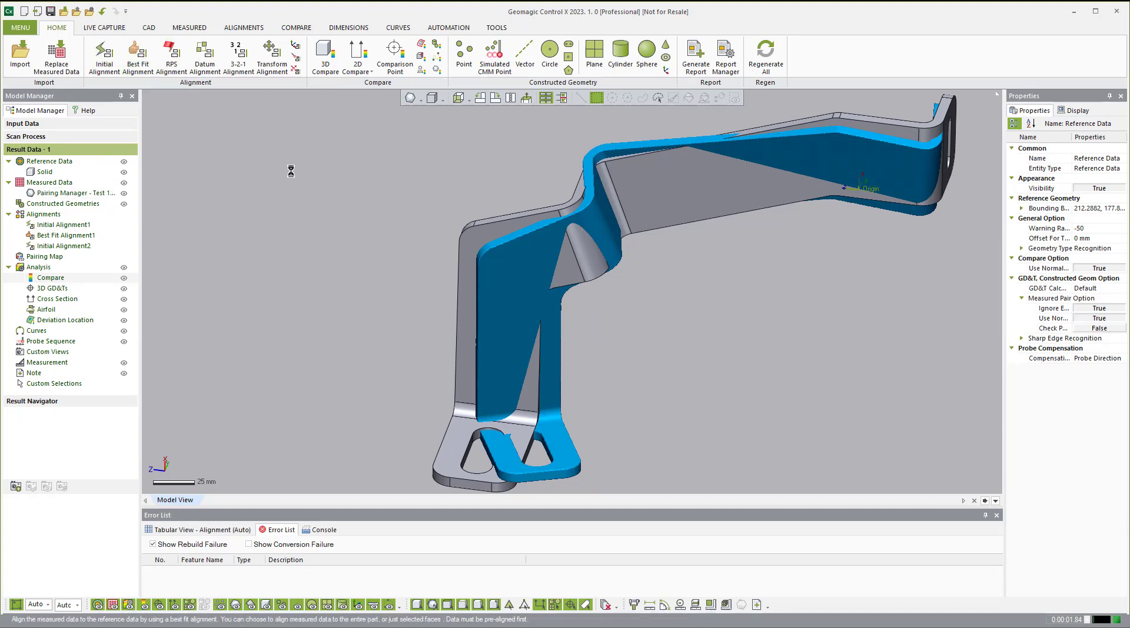
# Add a best fit alignment restricted to the reference faces of the slotted foot, upright leg and adjoining bend, and apply it.
pyautogui.moveTo(419, 221); pyautogui.dragTo(423, 180, button='right')
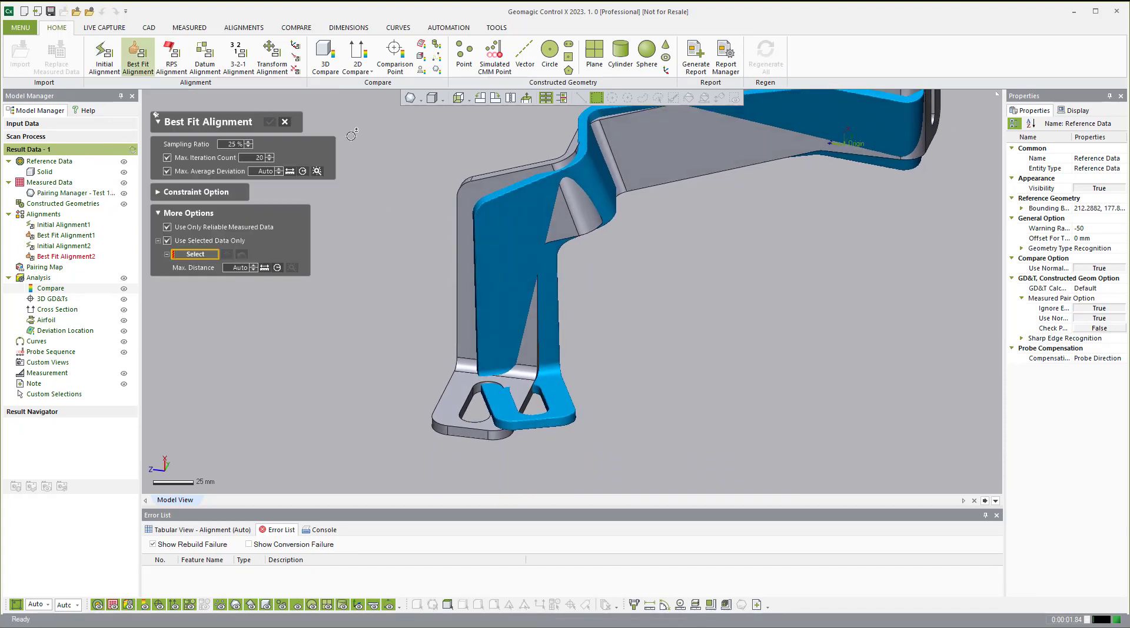
pyautogui.moveTo(350, 135); pyautogui.dragTo(605, 483)
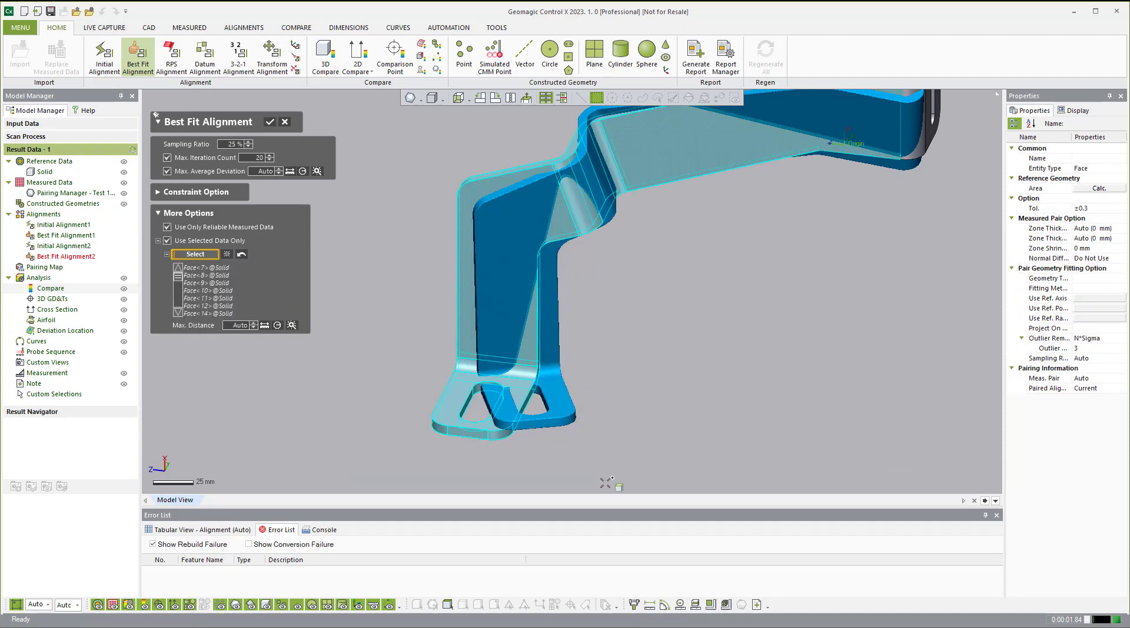
pyautogui.moveTo(651, 212); pyautogui.dragTo(678, 296, button='right')
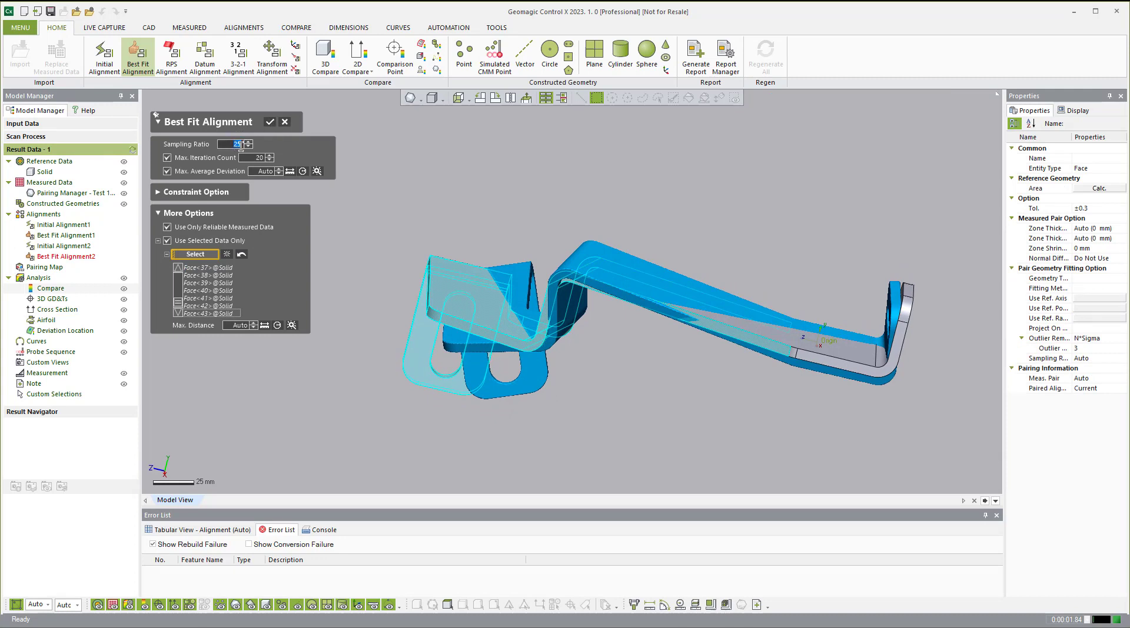
pyautogui.click(270, 123)
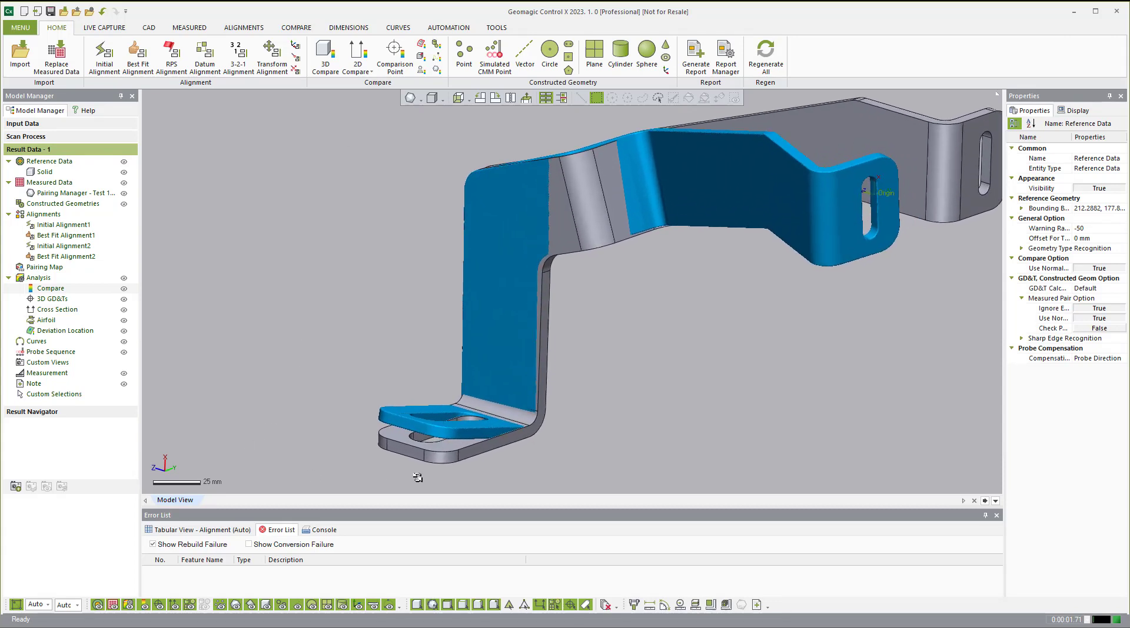
# Create a 3D linear dimension between the two rounded end faces of the reference foot's slot, measured centre to centre.
pyautogui.click(306, 395)
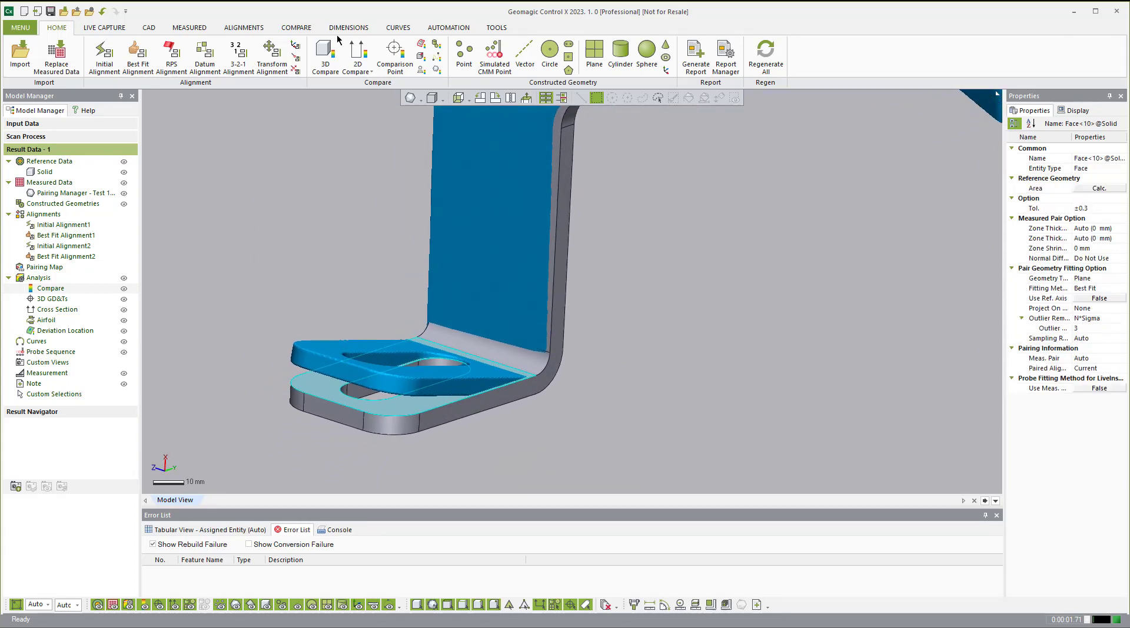
pyautogui.click(306, 214)
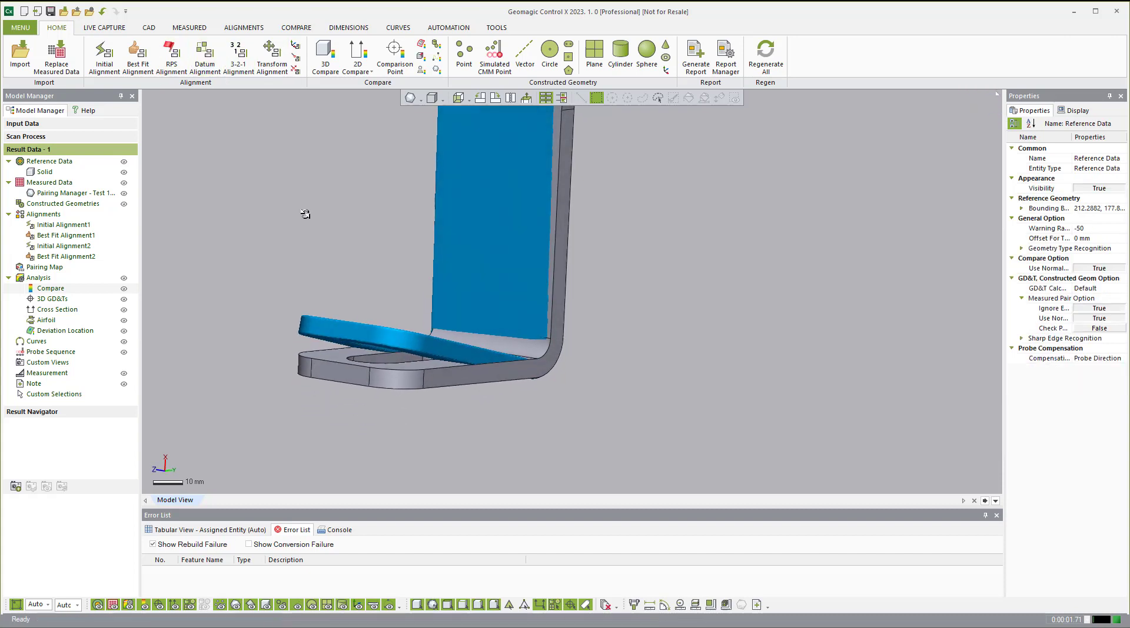
pyautogui.moveTo(326, 223); pyautogui.dragTo(330, 136, button='right')
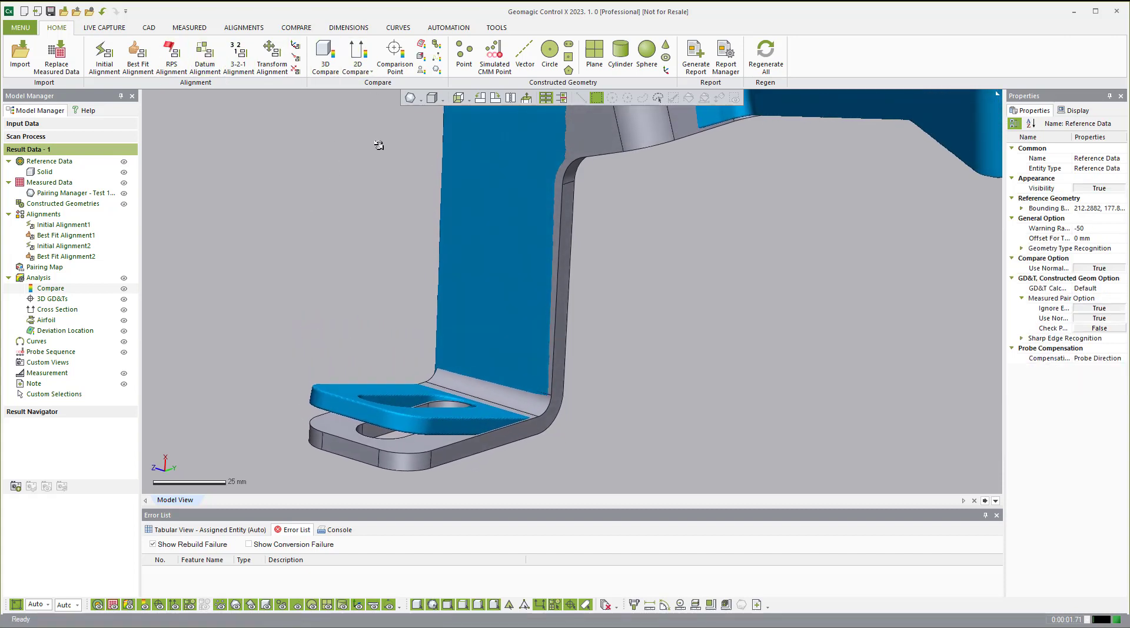
pyautogui.click(348, 28)
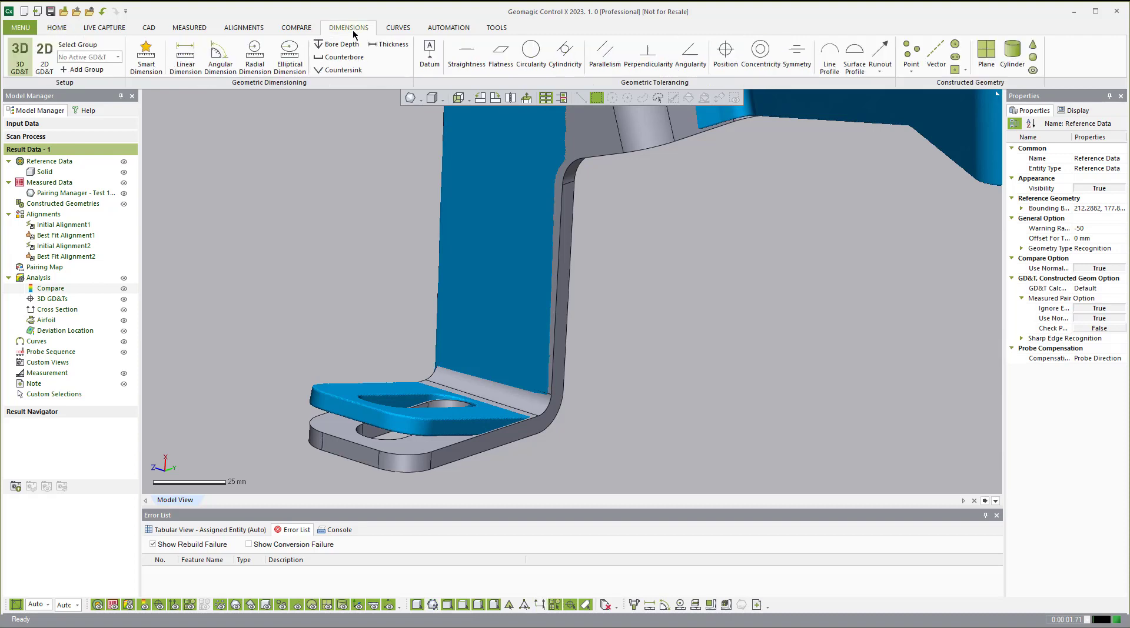
pyautogui.moveTo(420, 270); pyautogui.dragTo(471, 350, button='right')
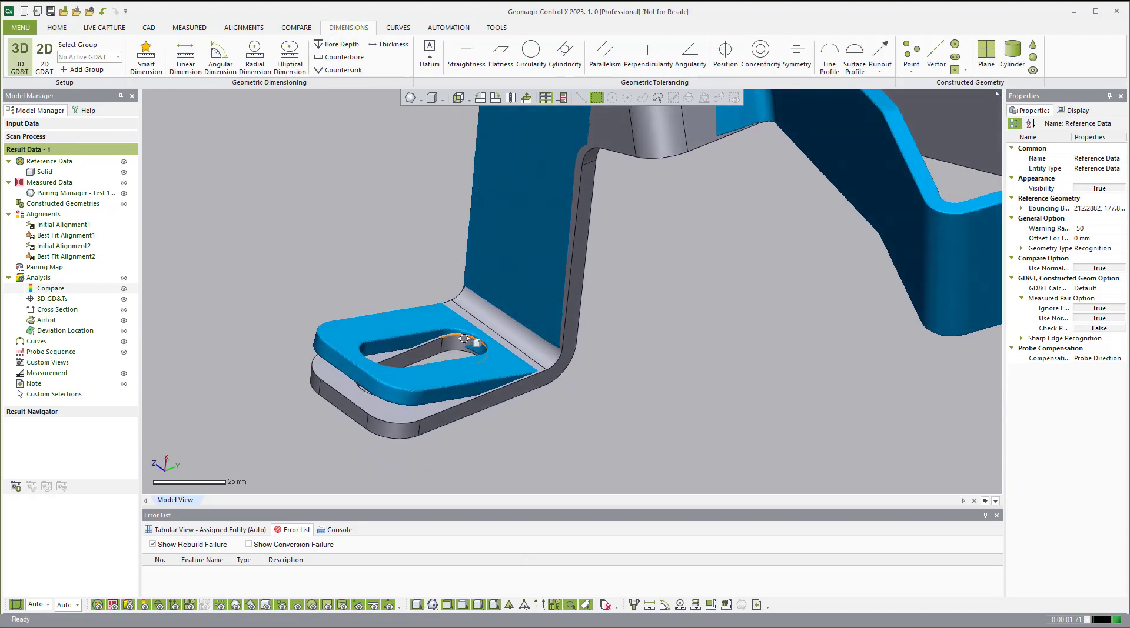
pyautogui.click(463, 346)
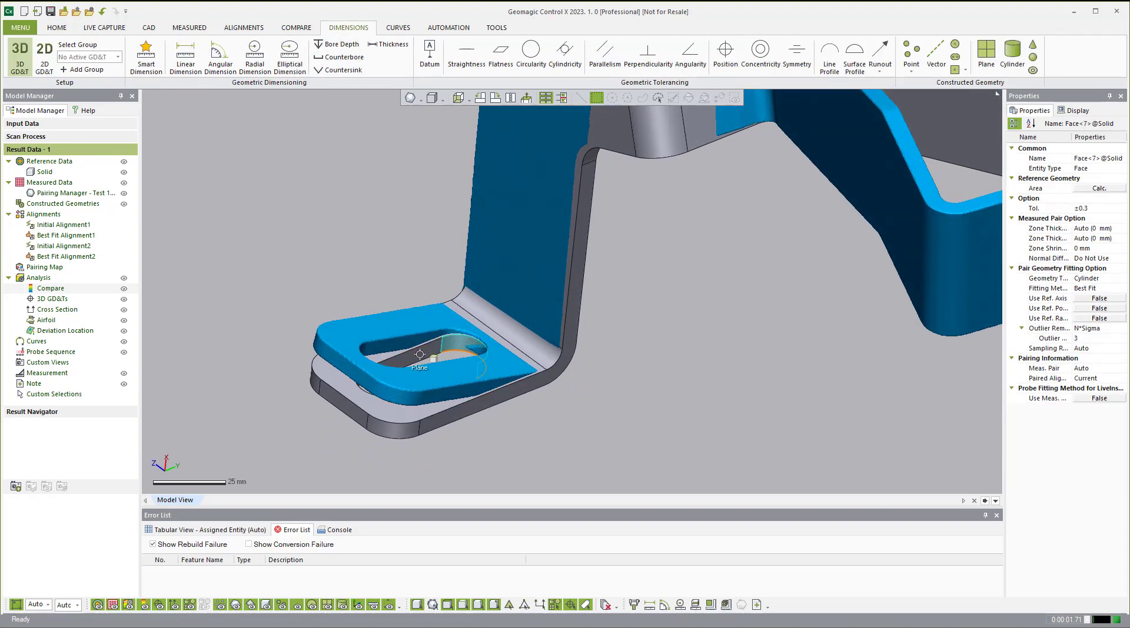
pyautogui.moveTo(463, 346); pyautogui.dragTo(515, 254, button='right')
pyautogui.click(448, 242)
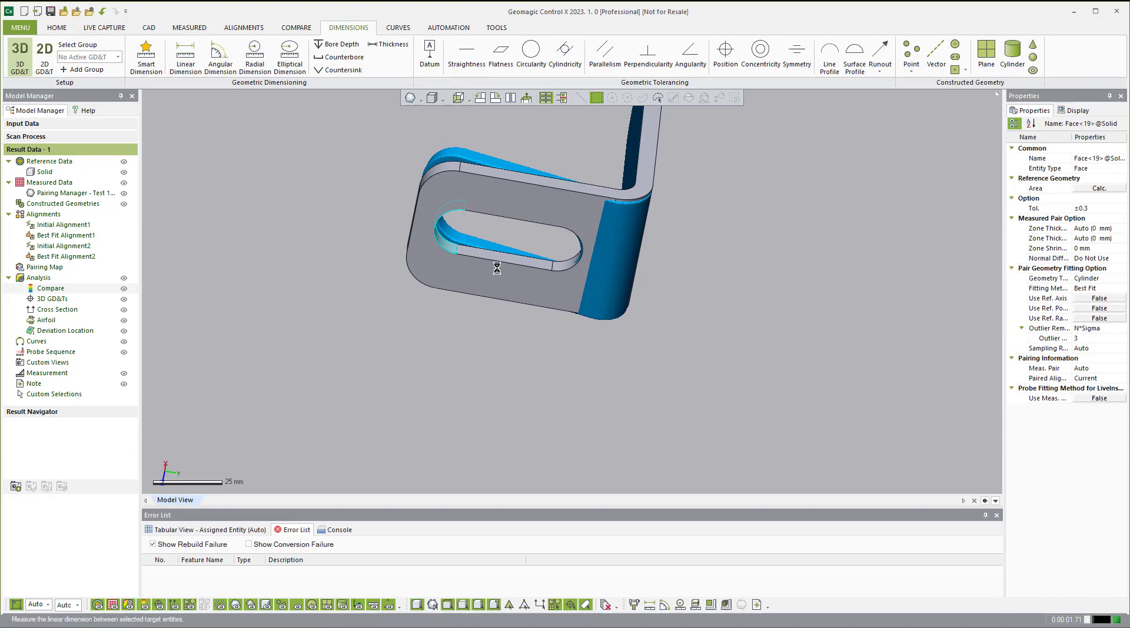
pyautogui.click(447, 245)
pyautogui.click(568, 256)
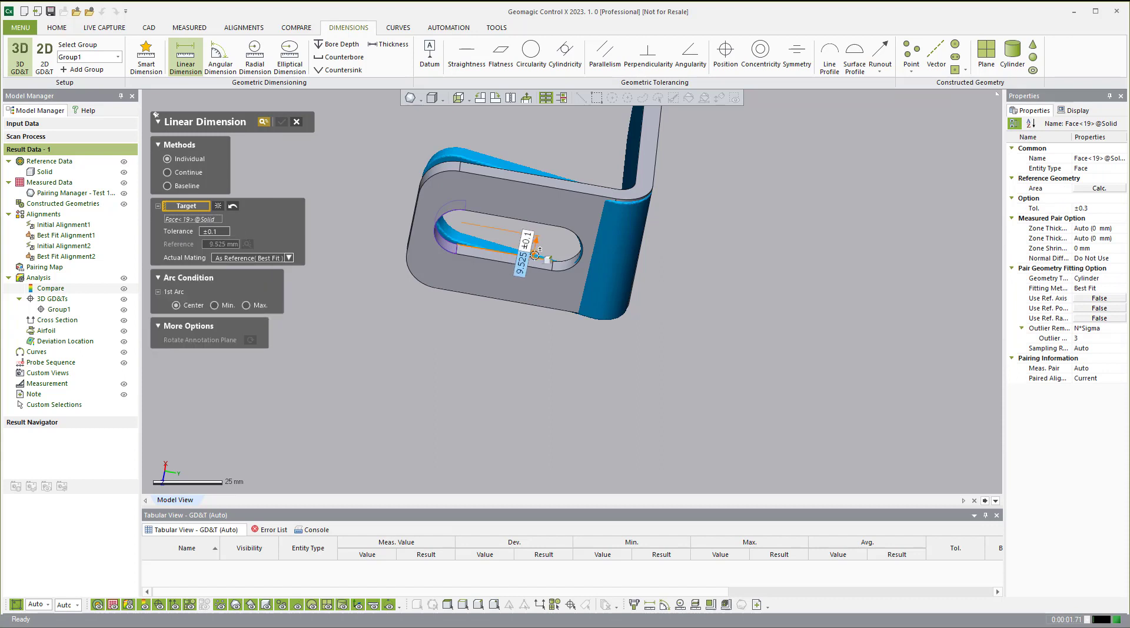
pyautogui.scroll(3, 540, 264)
pyautogui.click(568, 271)
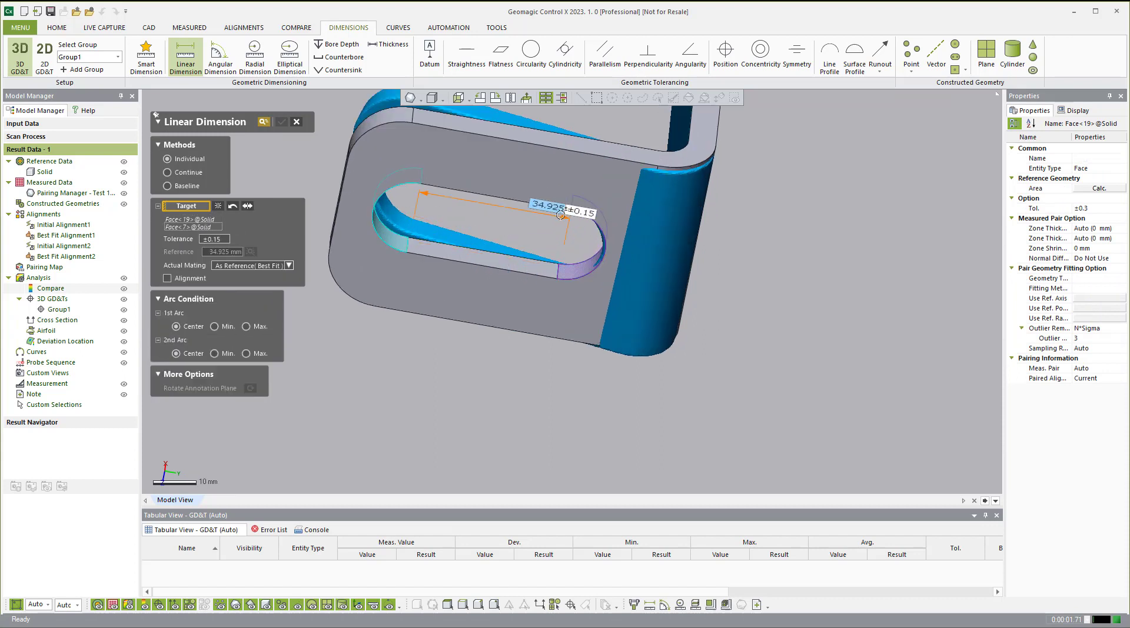
# Place the slot's linear dimension beside the foot, clear of the part, and accept it.
pyautogui.scroll(-3, 527, 206)
pyautogui.moveTo(529, 177); pyautogui.dragTo(537, 330, button='right')
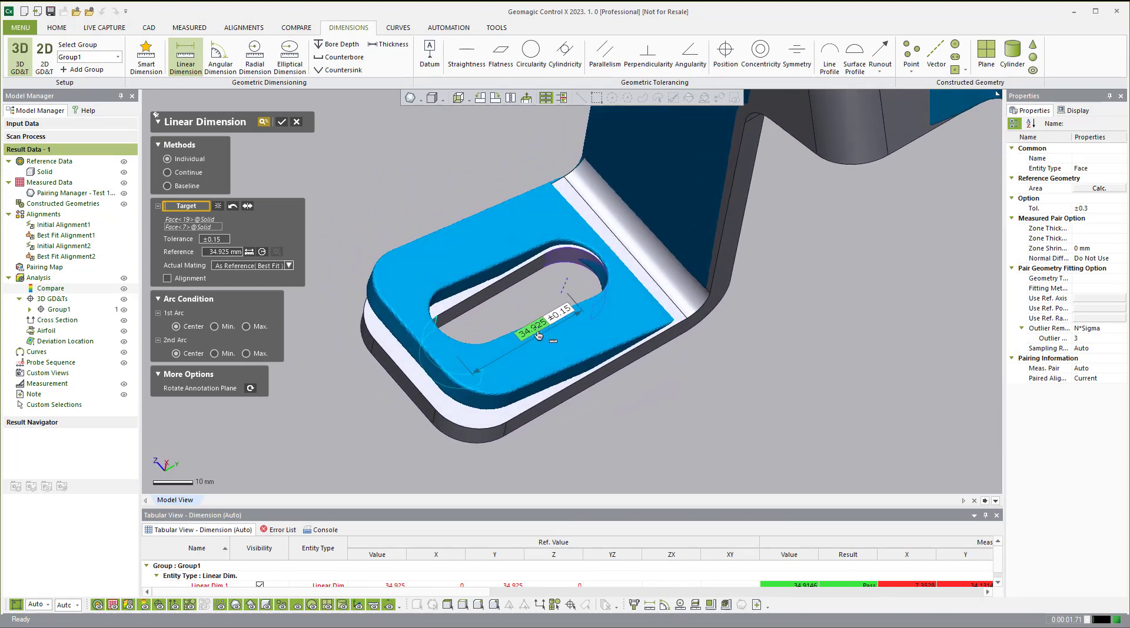
pyautogui.moveTo(535, 331); pyautogui.dragTo(409, 176)
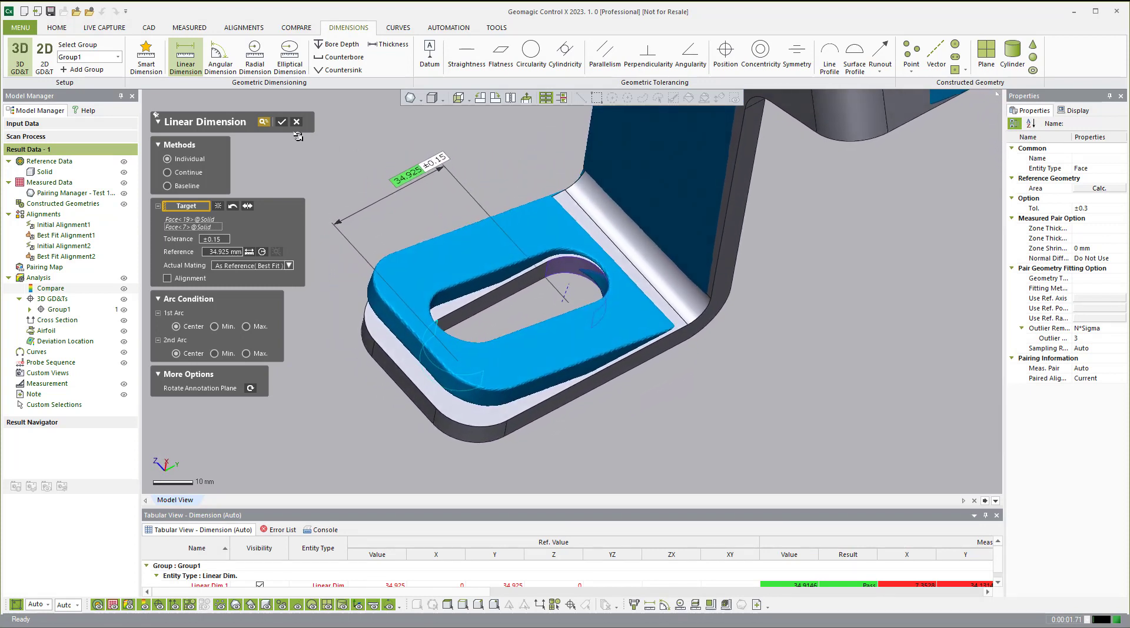
pyautogui.click(282, 124)
# Move the slot dimension's label farther away from the foot.
pyautogui.moveTo(458, 194); pyautogui.dragTo(467, 290, button='right')
pyautogui.click(498, 197)
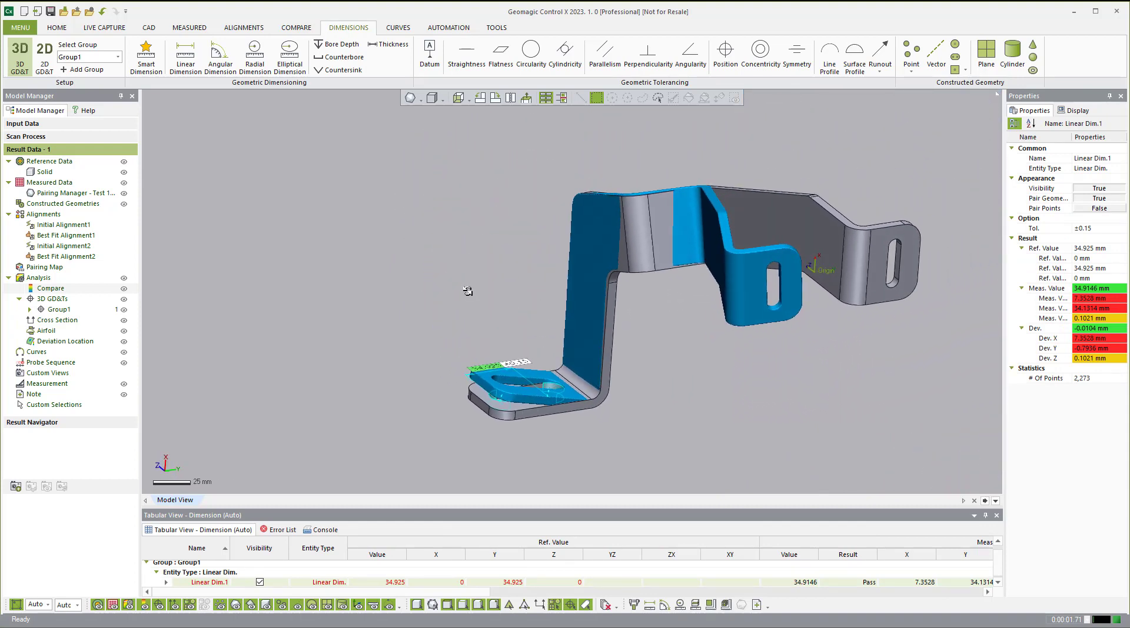
pyautogui.click(467, 291)
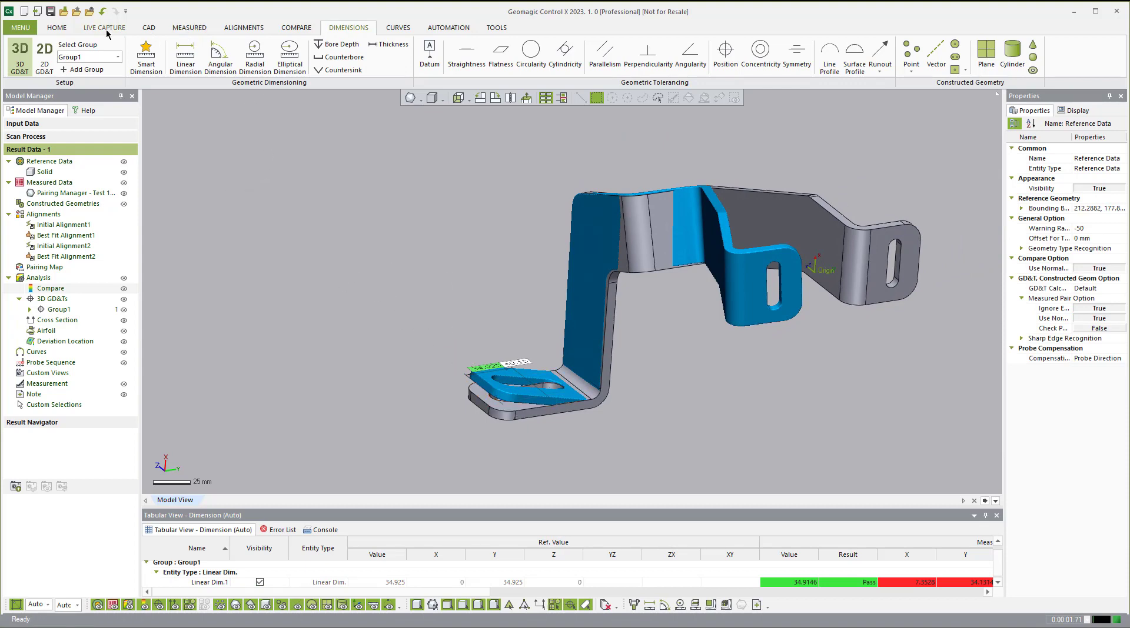
pyautogui.click(57, 28)
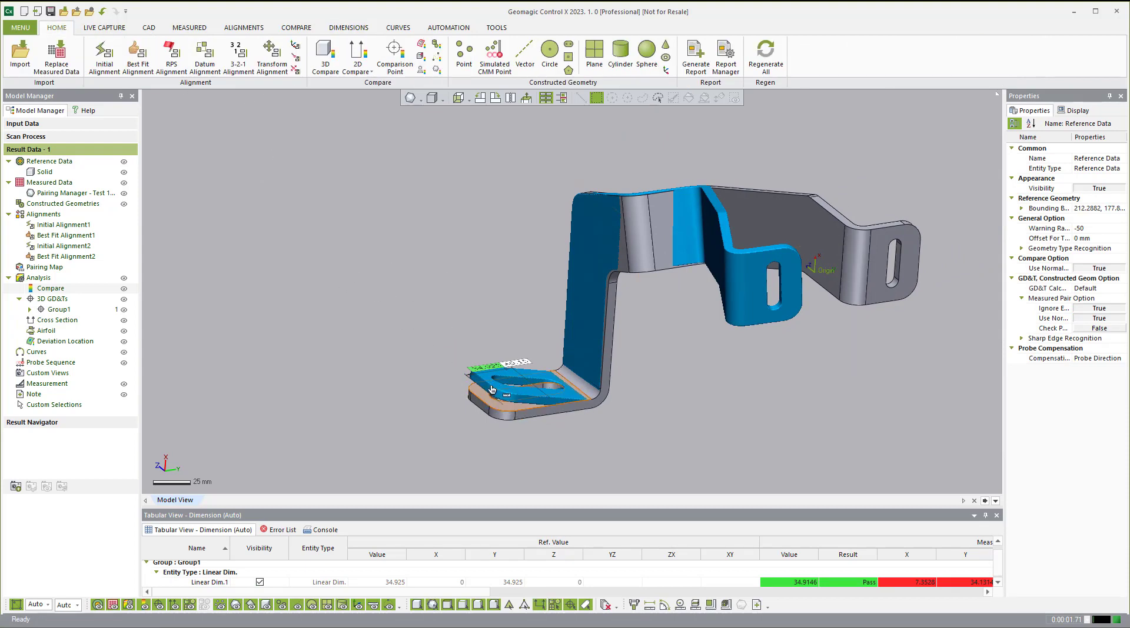
pyautogui.scroll(2, 492, 390)
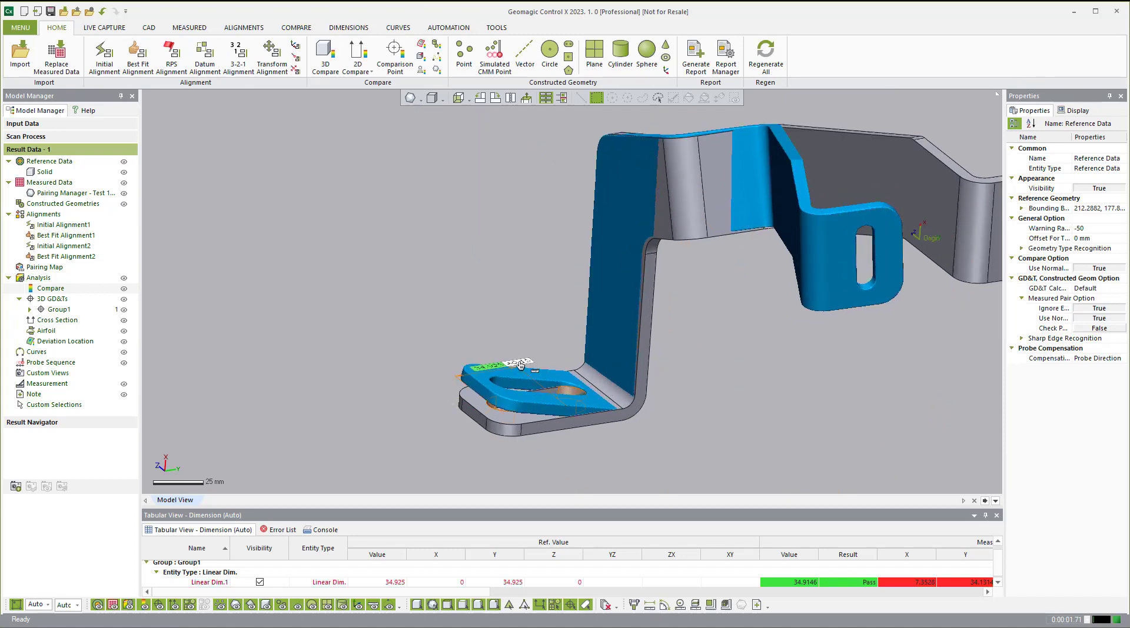
pyautogui.moveTo(515, 365); pyautogui.dragTo(504, 322)
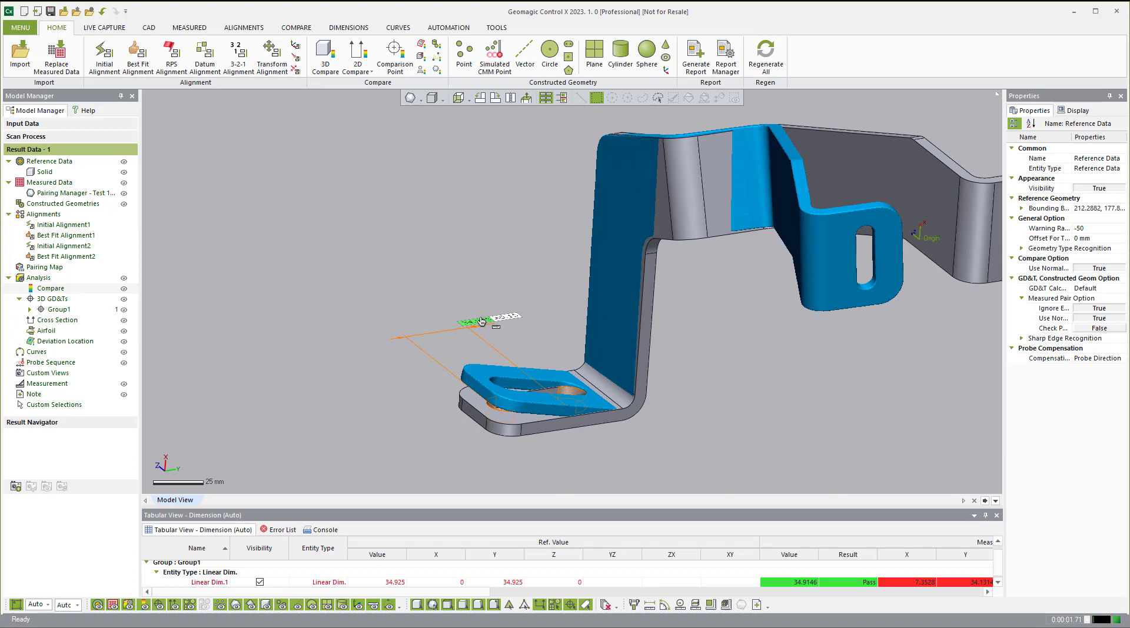
# Examine in the Pairing Manager which scan points are paired with the reference faces of the upright leg and slotted foot.
pyautogui.click(496, 28)
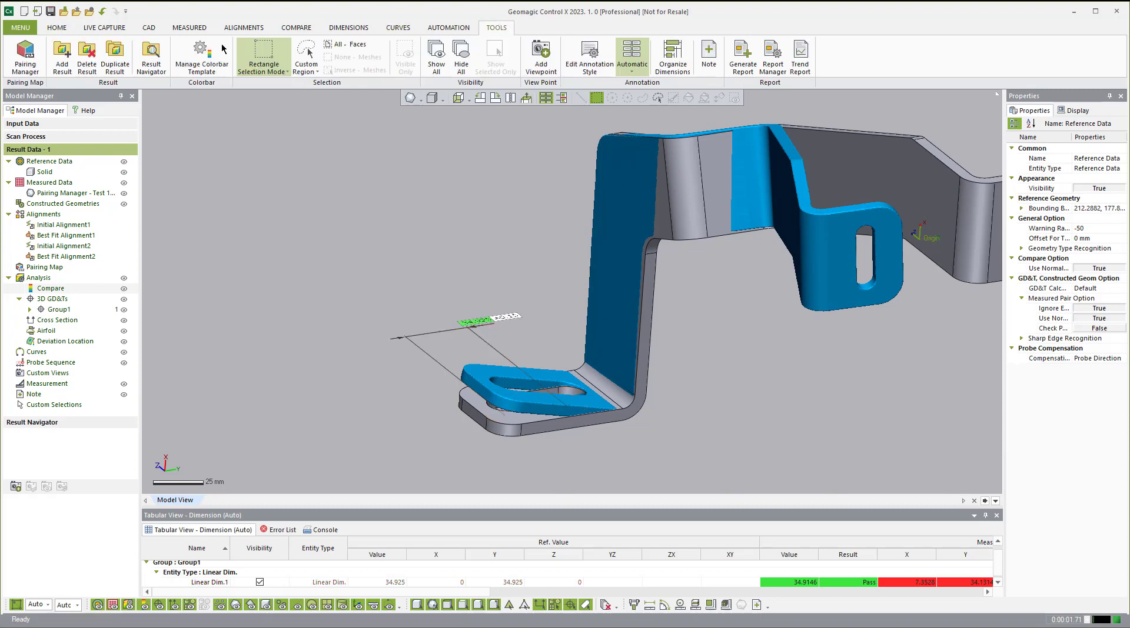
pyautogui.click(39, 60)
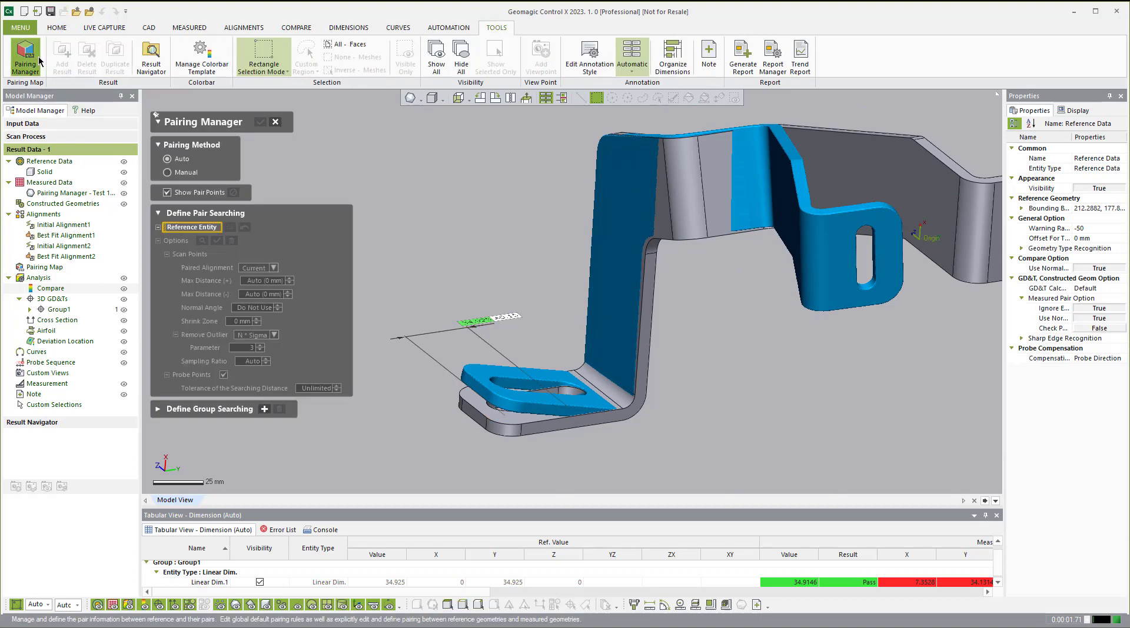
pyautogui.moveTo(499, 410); pyautogui.dragTo(625, 505)
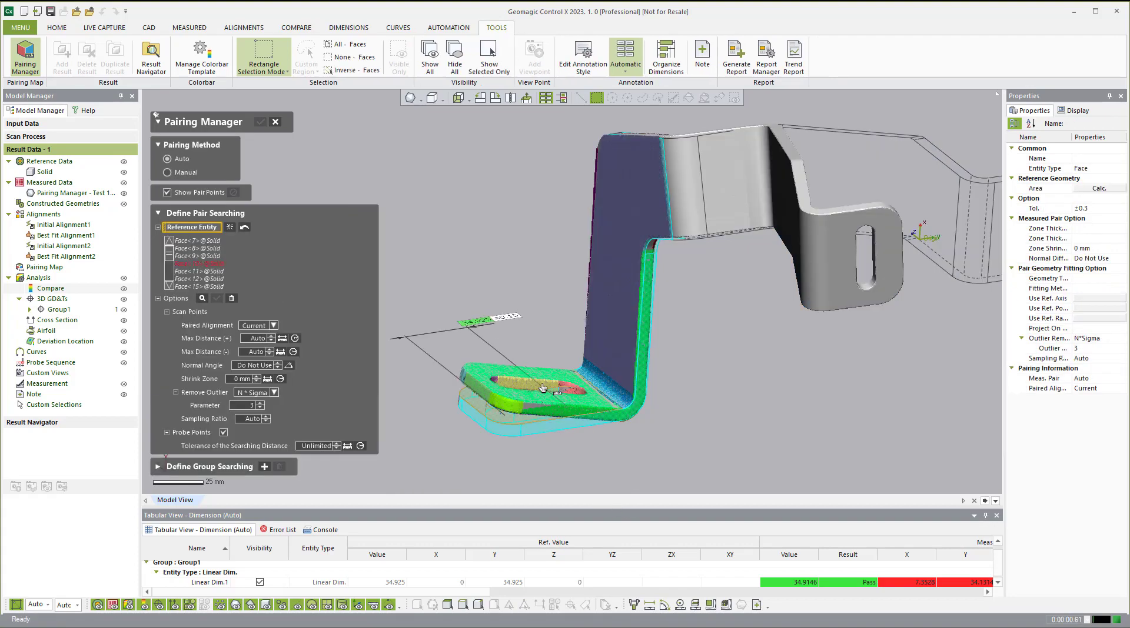
pyautogui.scroll(5, 543, 387)
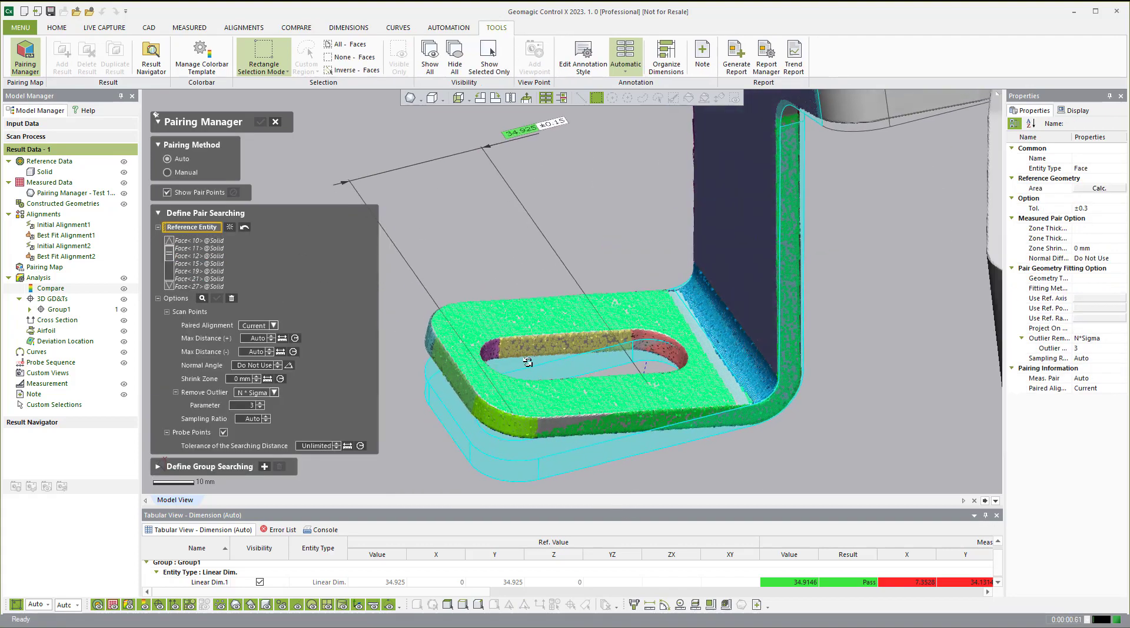
pyautogui.moveTo(528, 362); pyautogui.dragTo(554, 349, button='right')
pyautogui.click(712, 349)
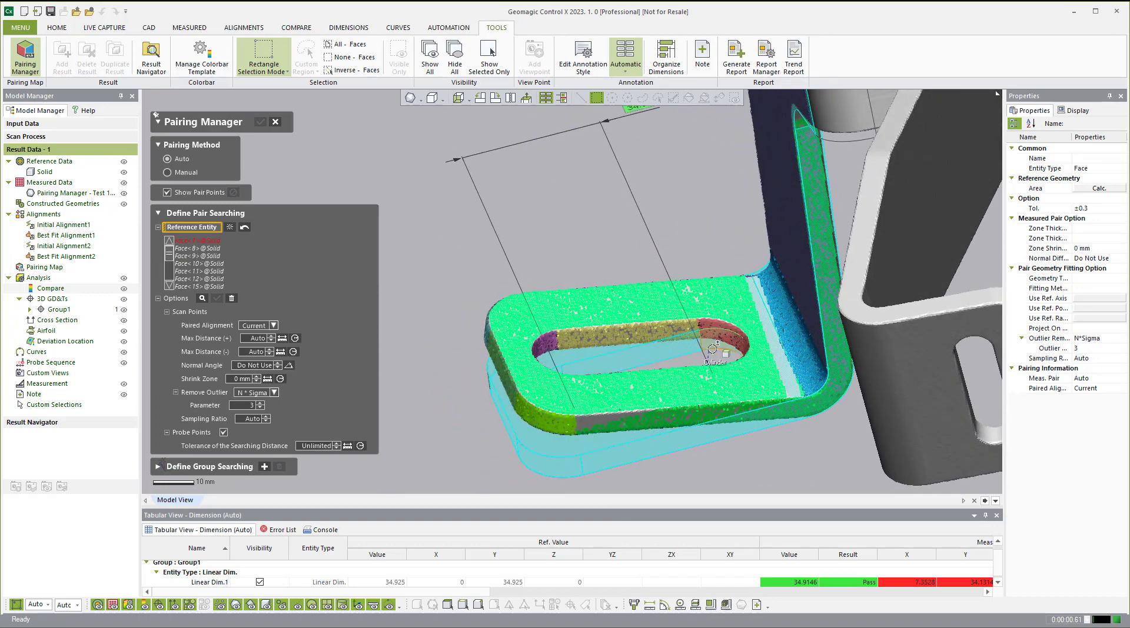
pyautogui.moveTo(617, 391); pyautogui.dragTo(534, 301, button='right')
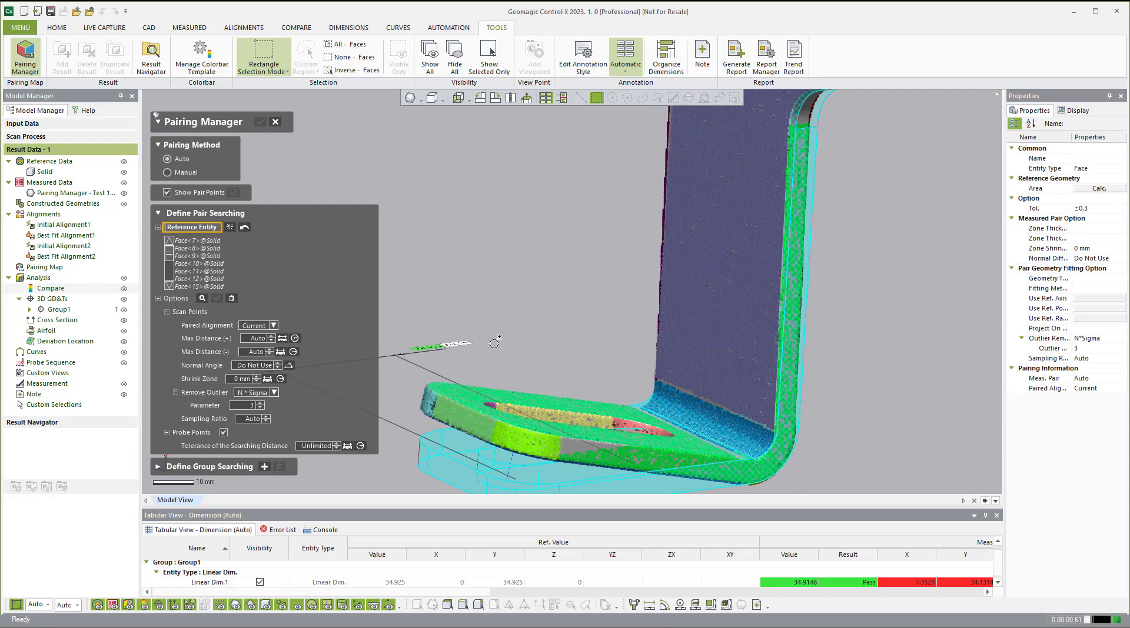
pyautogui.click(276, 123)
# Create a Best Fit Alignment restricted to the reference faces of the slotted foot and its adjoining bend, clearing the first face selection.
pyautogui.scroll(-3, 439, 140)
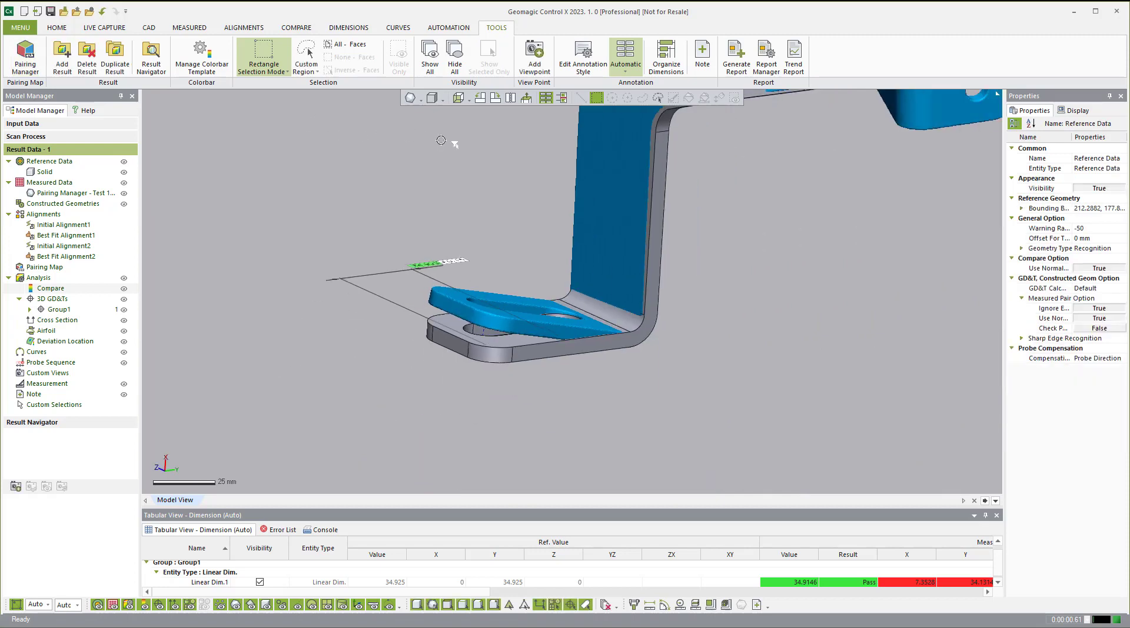
pyautogui.moveTo(391, 267); pyautogui.dragTo(255, 176, button='right')
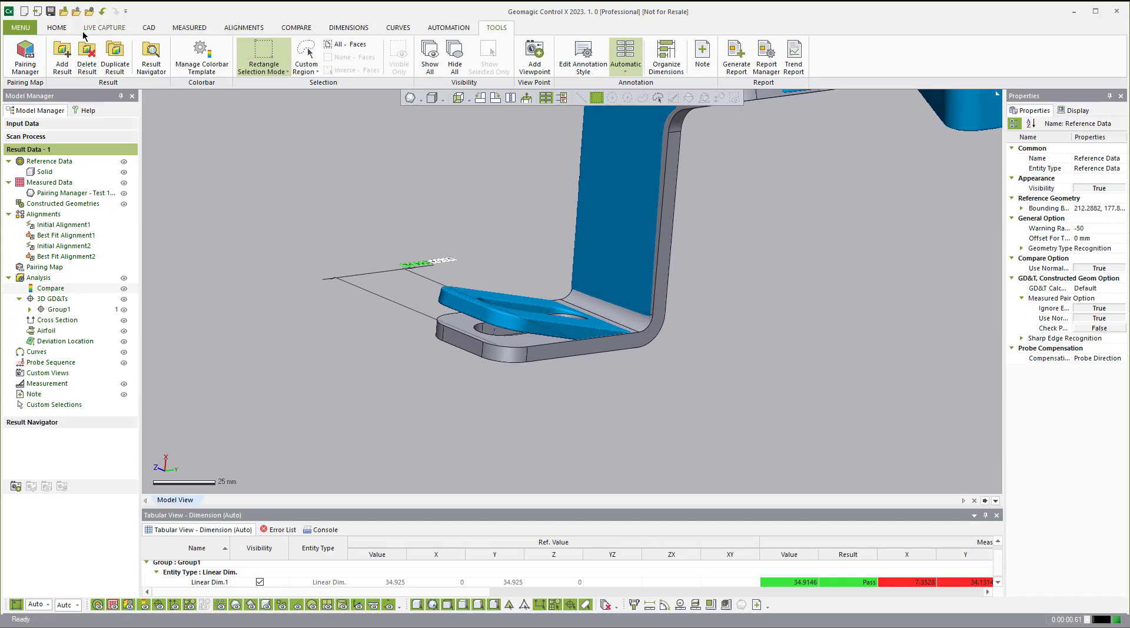
pyautogui.click(65, 26)
pyautogui.click(137, 59)
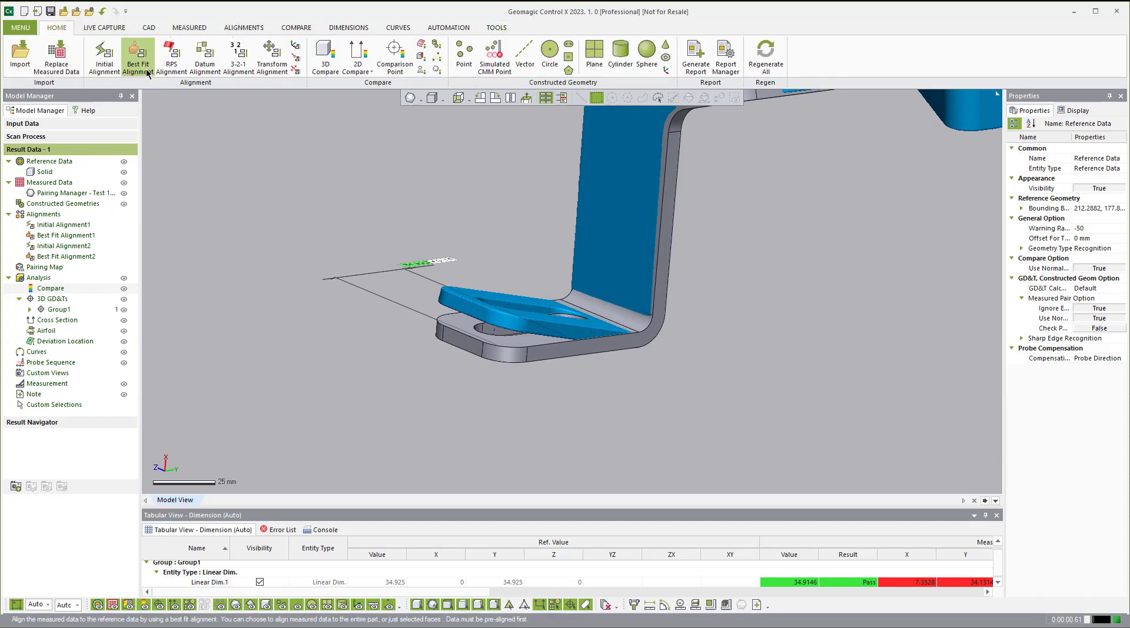
pyautogui.moveTo(482, 257); pyautogui.dragTo(389, 213, button='right')
pyautogui.moveTo(379, 209); pyautogui.dragTo(624, 394)
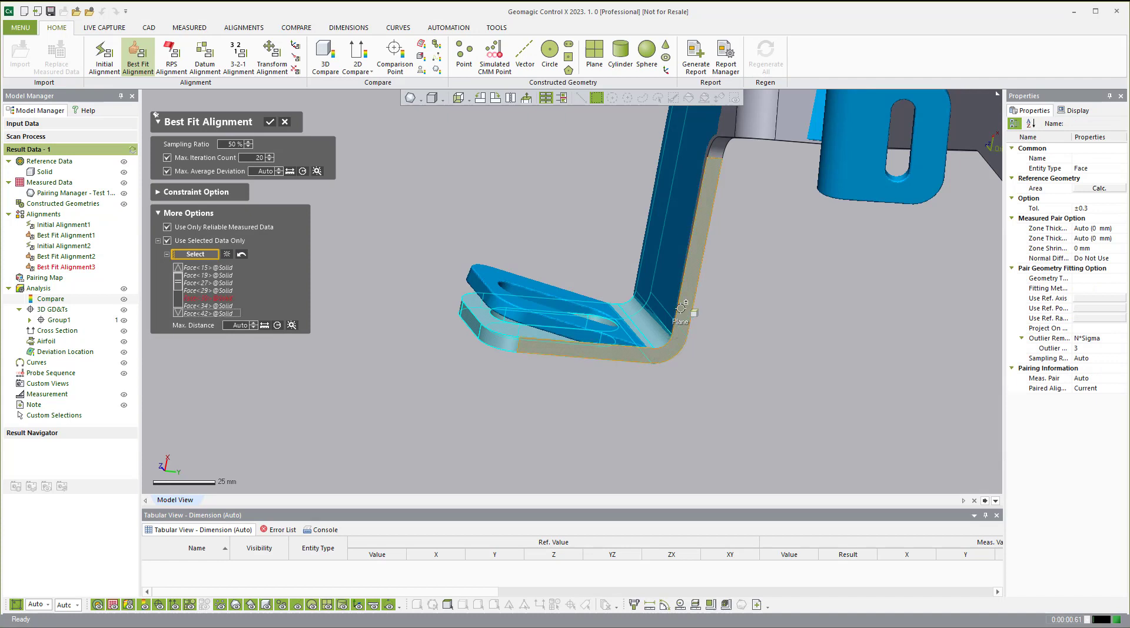
pyautogui.click(228, 255)
pyautogui.moveTo(486, 261); pyautogui.dragTo(463, 228, button='right')
pyautogui.moveTo(462, 229); pyautogui.dragTo(676, 399)
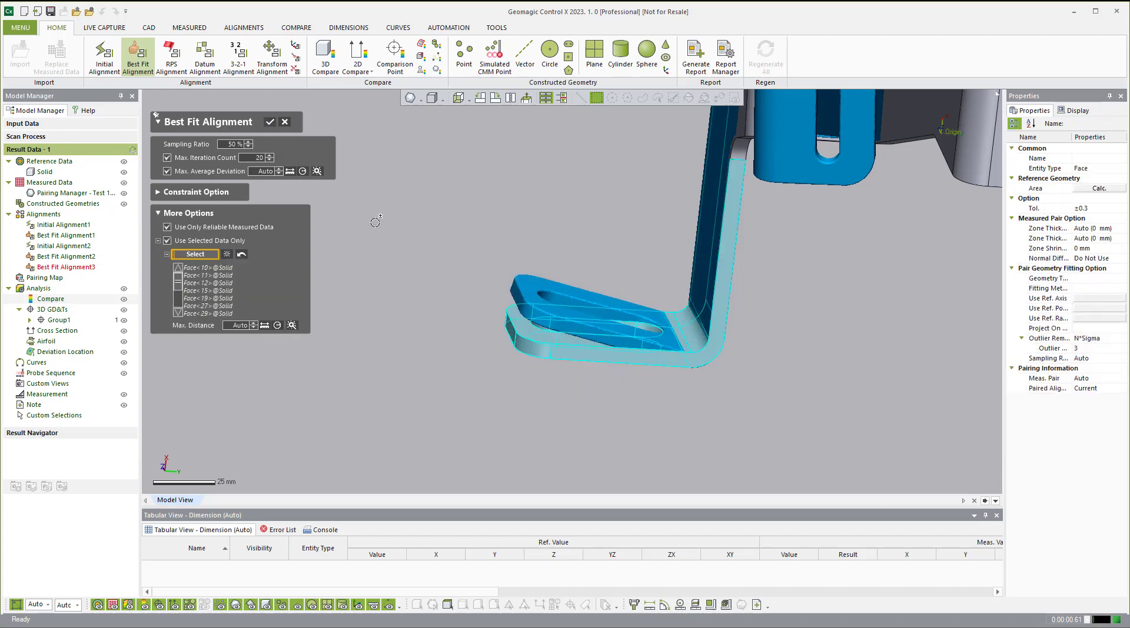
pyautogui.click(271, 122)
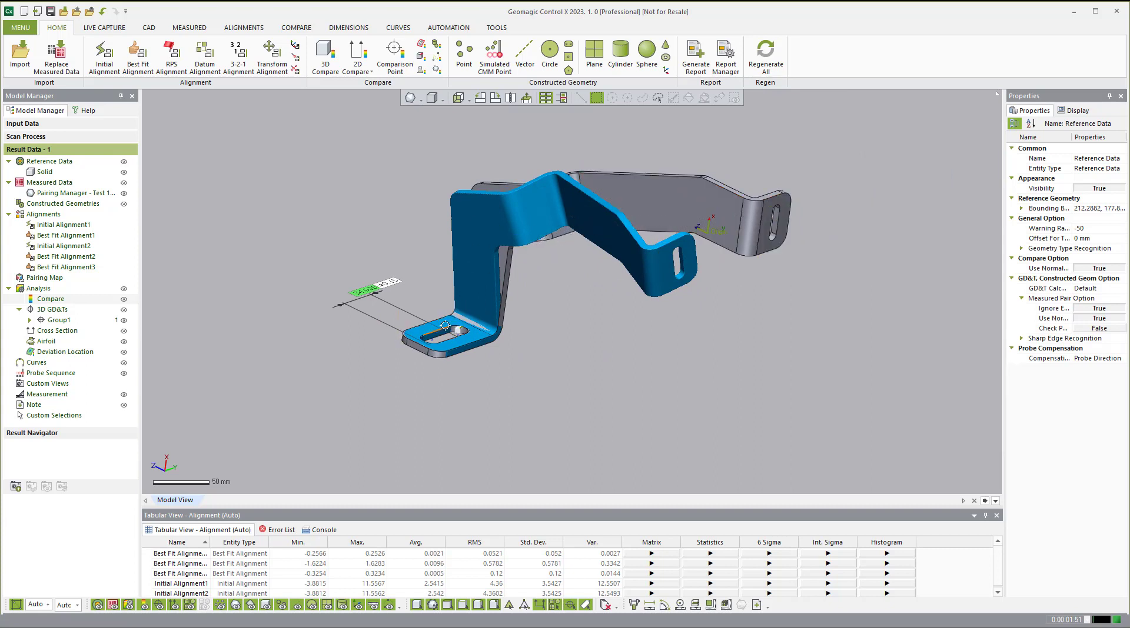
# Run a Quick Initial Alignment between the scan and the reference bracket.
pyautogui.click(104, 53)
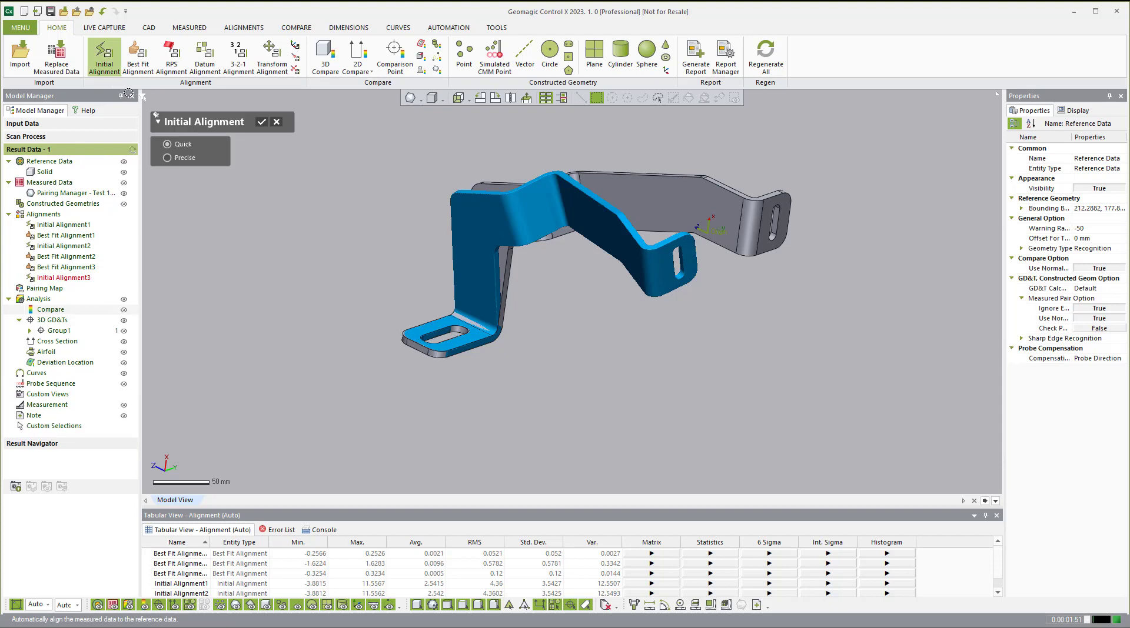
pyautogui.click(262, 122)
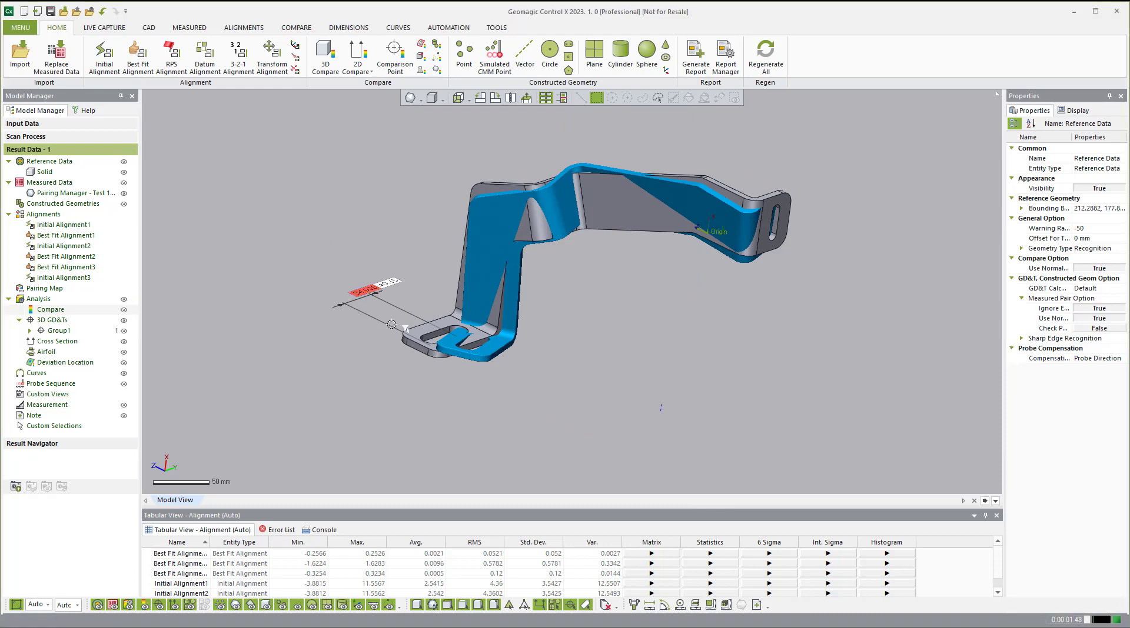
pyautogui.scroll(-3, 266, 220)
pyautogui.scroll(4, 267, 220)
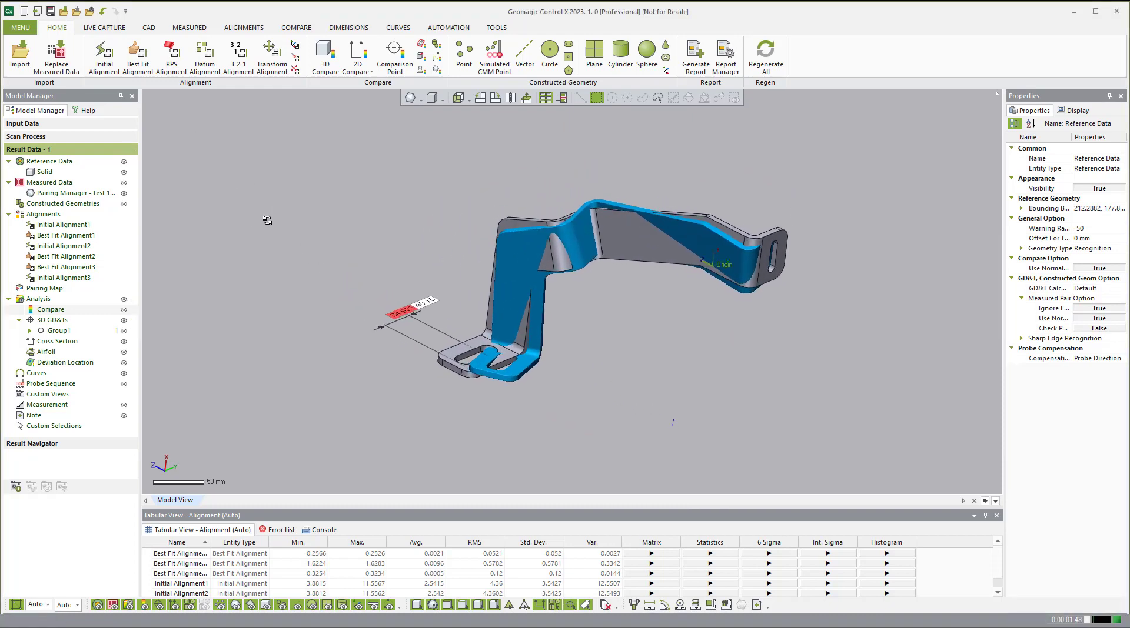
pyautogui.scroll(3, 268, 220)
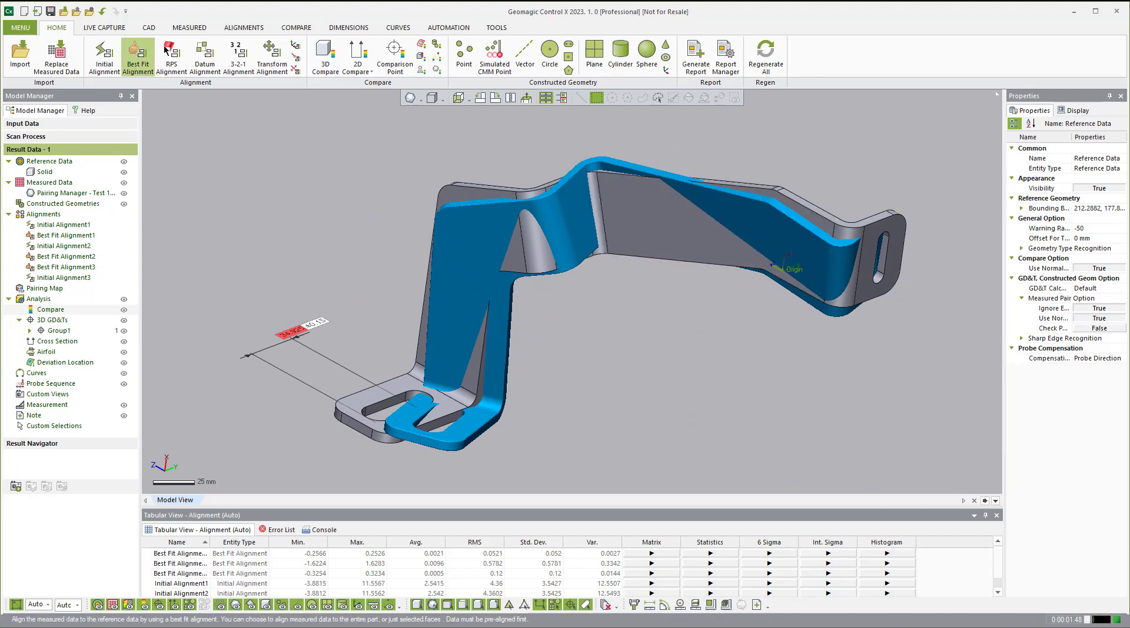
# Open the Pairing Manager and hide the scan mesh Pairing Manager - Test 1.
pyautogui.click(496, 28)
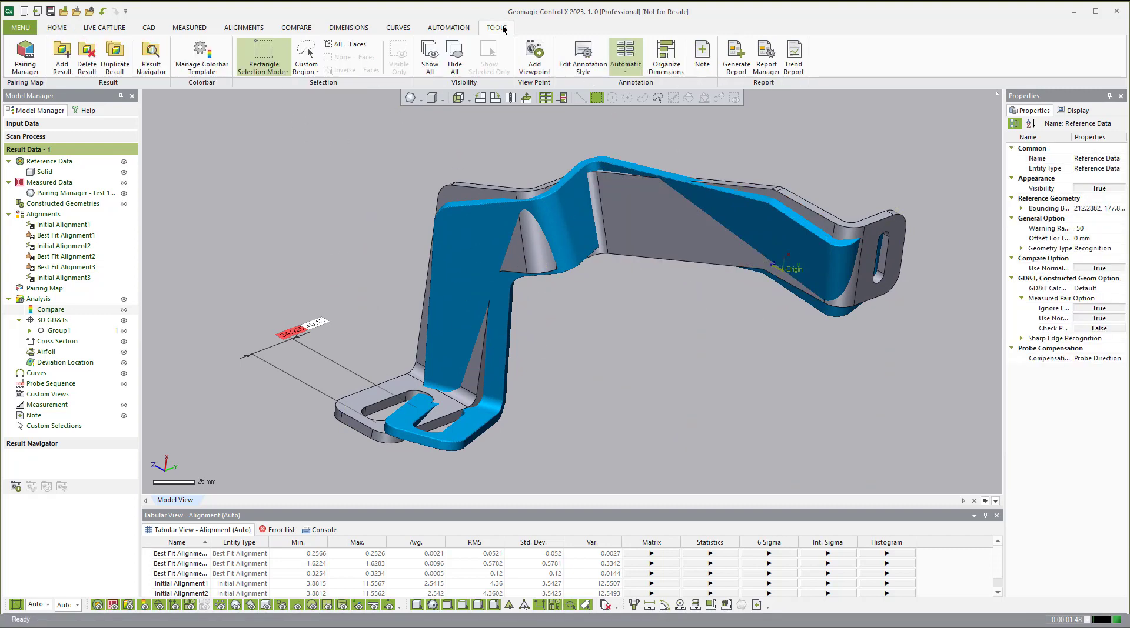
pyautogui.click(26, 56)
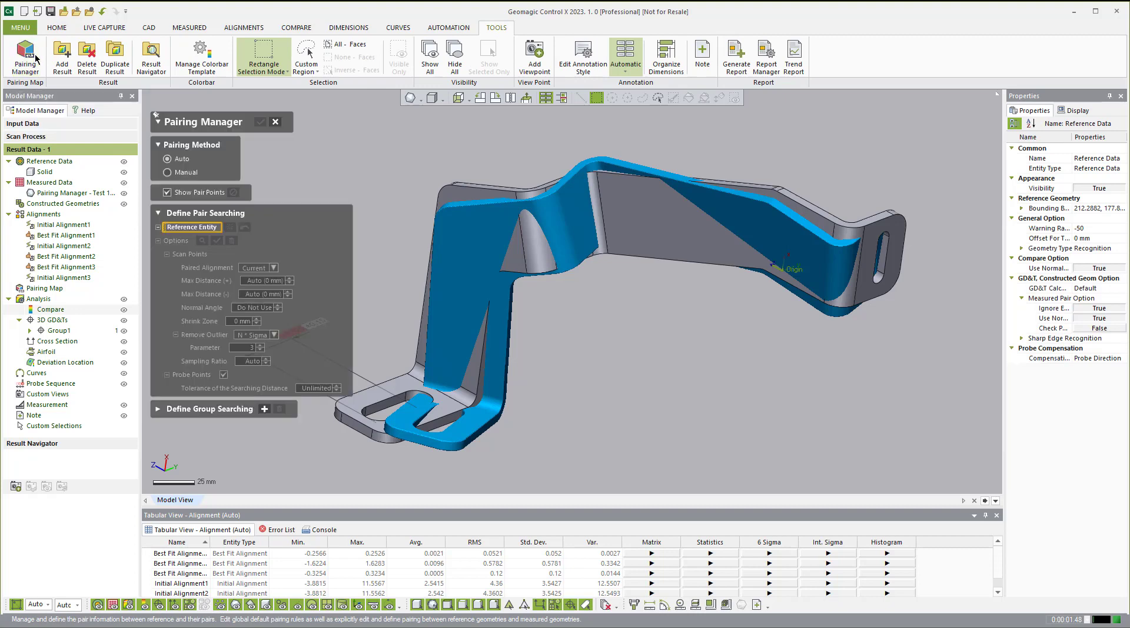
pyautogui.click(123, 194)
# Examine which scan points pair with the whole bracket's reference faces under the current alignment, and clear the face selection.
pyautogui.click(465, 267)
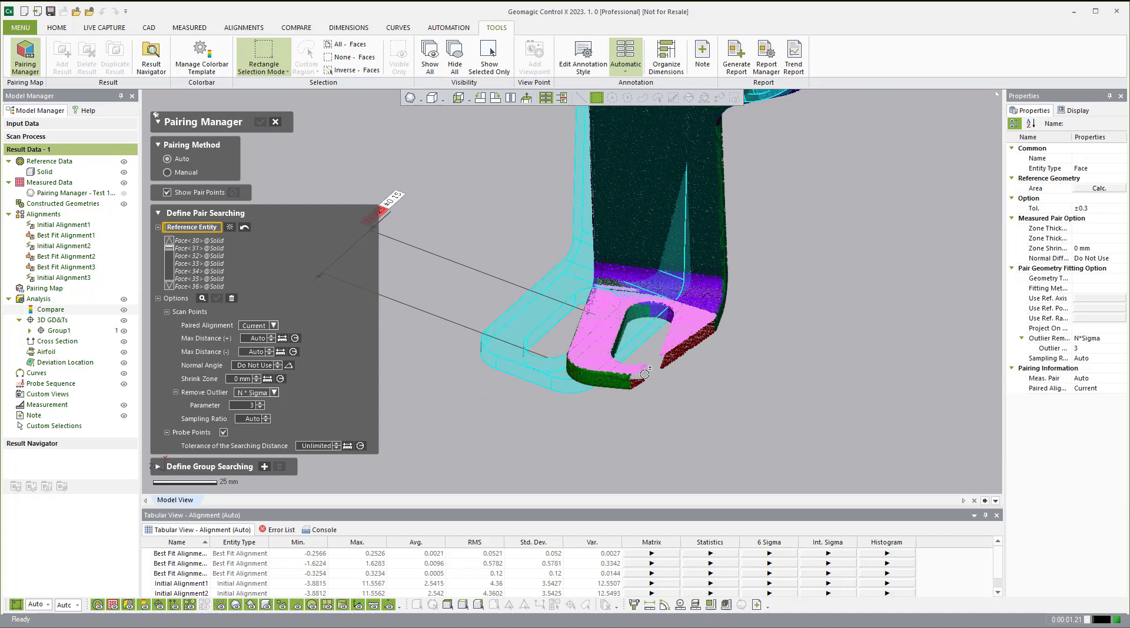
pyautogui.moveTo(681, 358); pyautogui.dragTo(696, 375, button='right')
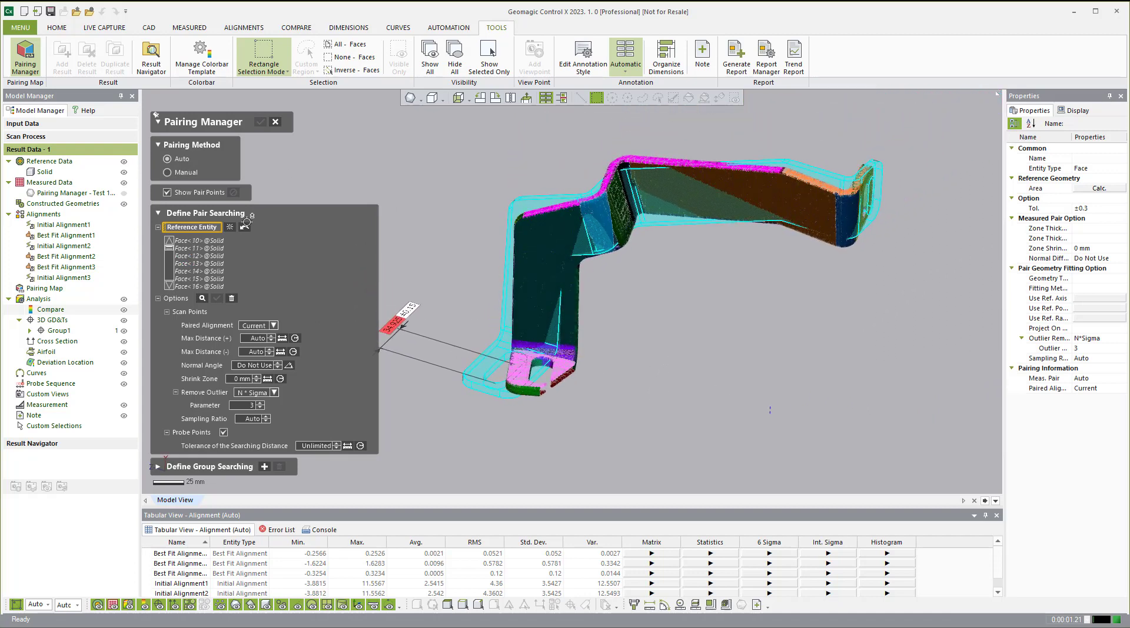
pyautogui.click(230, 228)
# Create a first pairing group and select the reference faces of the long arm and its slotted end tab.
pyautogui.moveTo(714, 405); pyautogui.dragTo(407, 213, button='right')
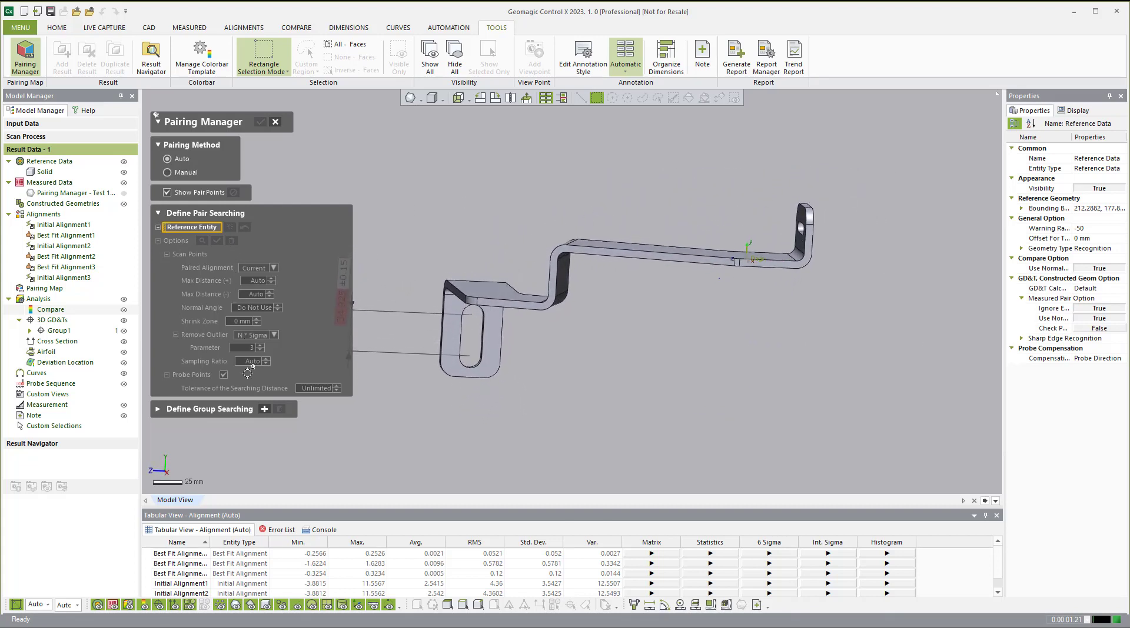
pyautogui.click(265, 411)
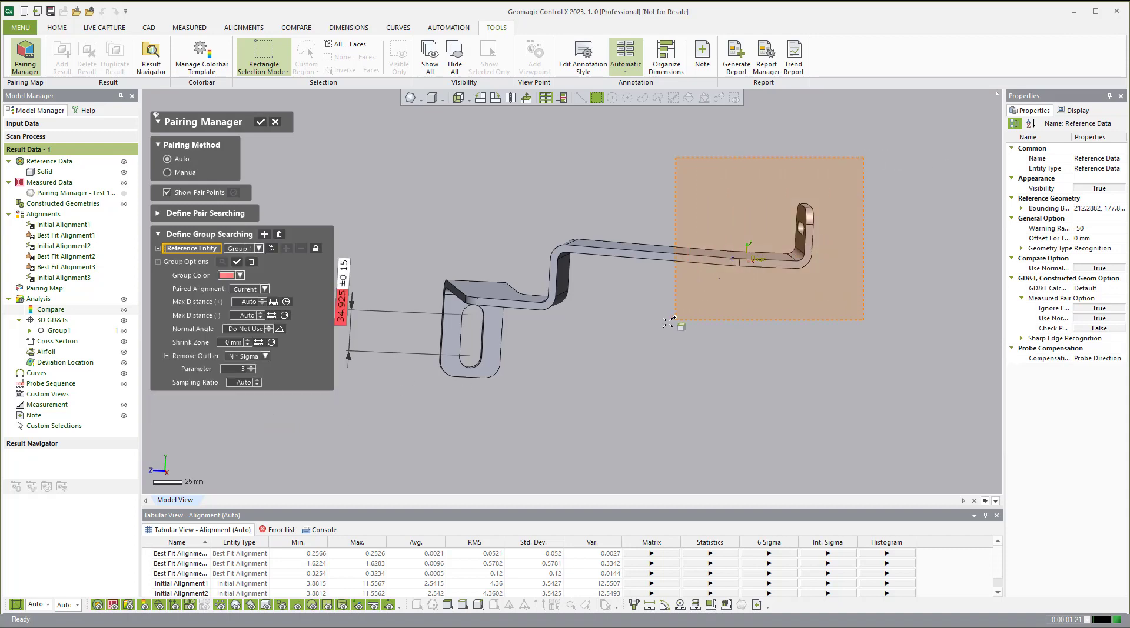
pyautogui.moveTo(627, 329); pyautogui.dragTo(628, 330)
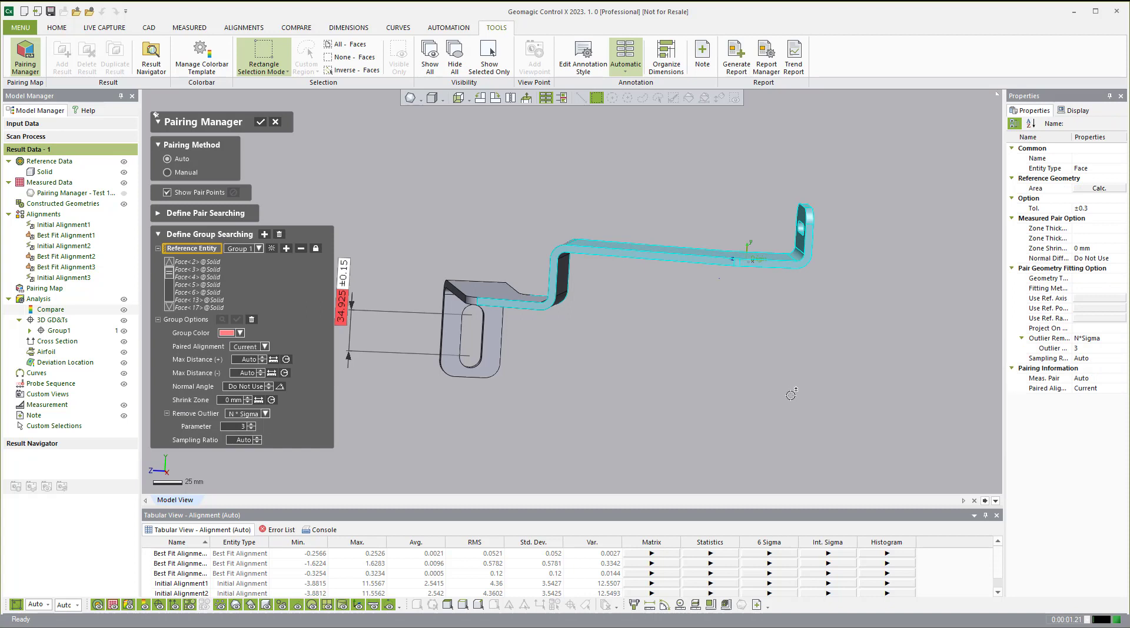
pyautogui.moveTo(810, 395); pyautogui.dragTo(392, 362, button='right')
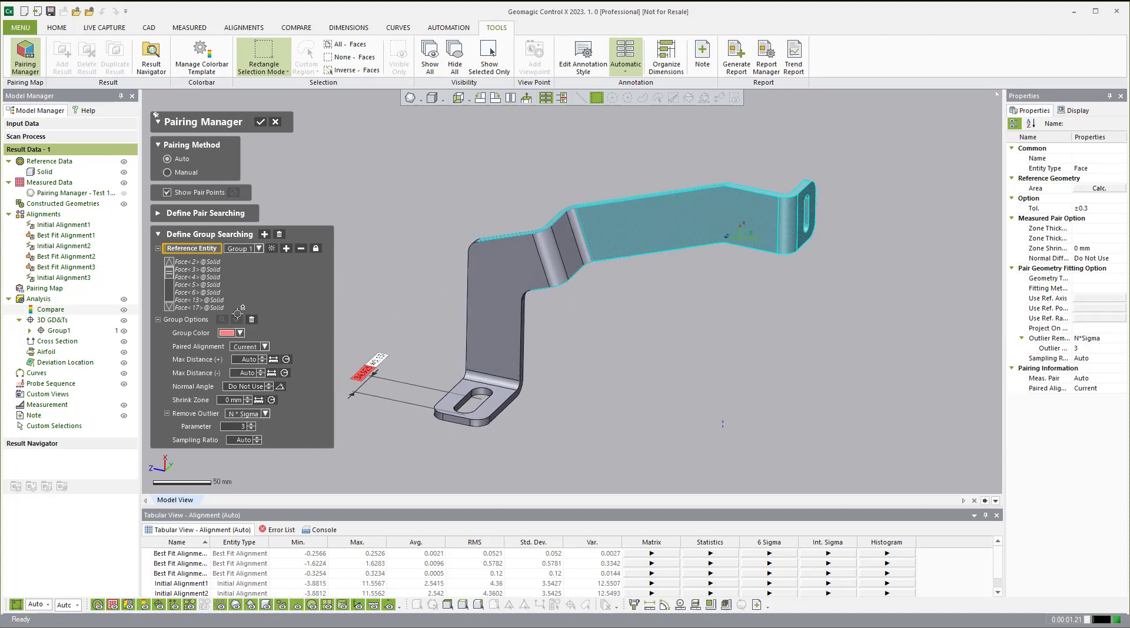
# Set the first group's paired alignment to Best Fit Alignment1, apply it, and add the selected arm faces to the group.
pyautogui.click(265, 348)
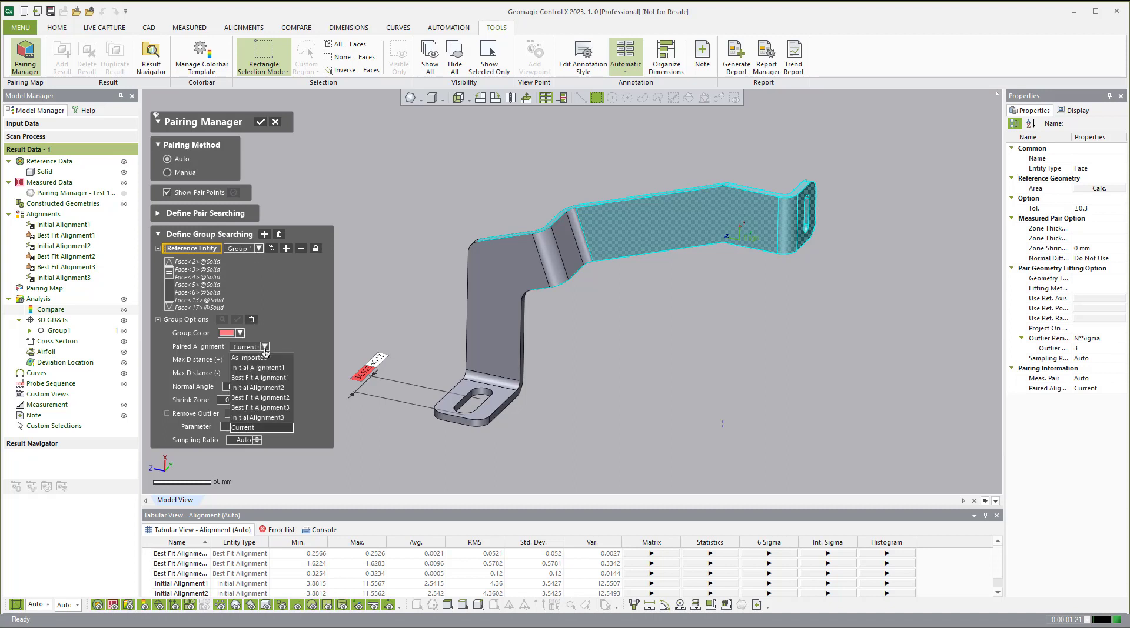
pyautogui.click(272, 378)
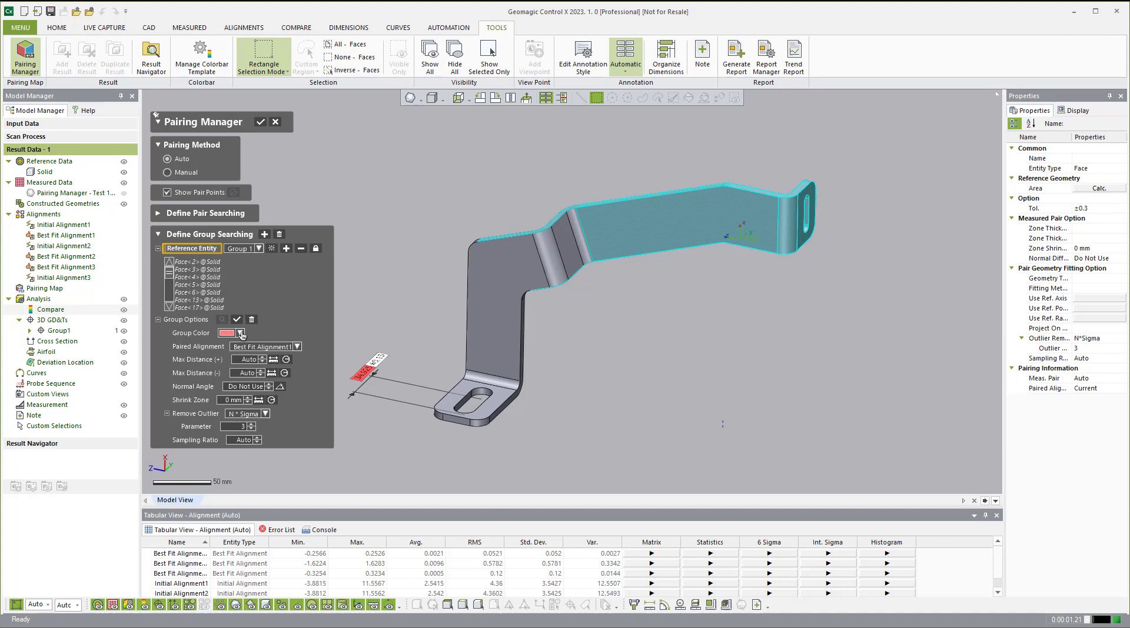
pyautogui.click(237, 320)
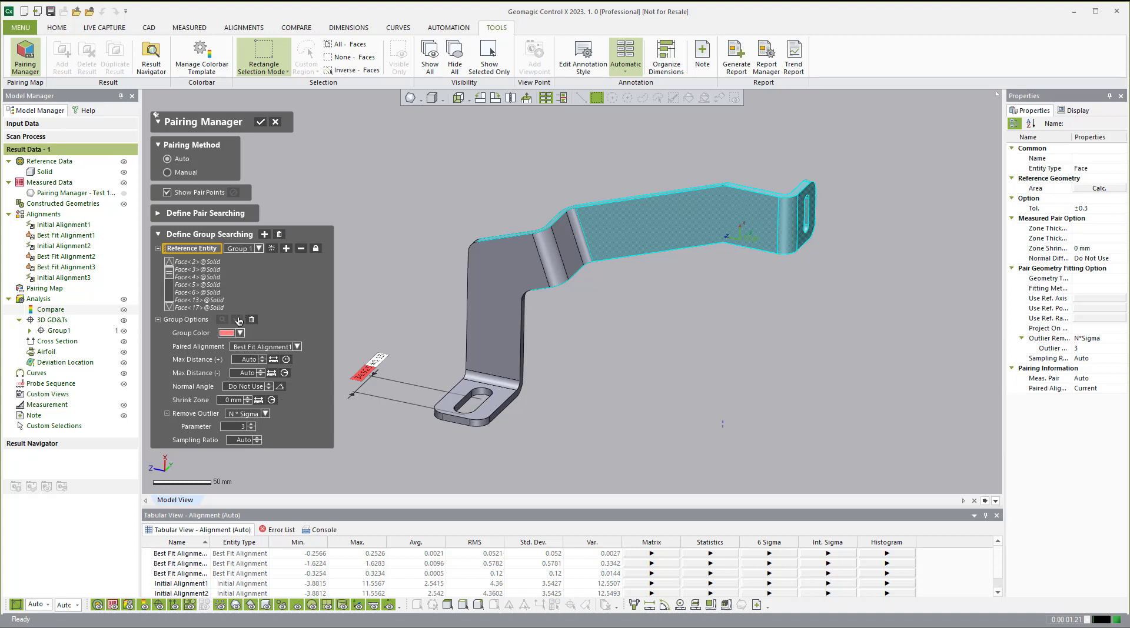
pyautogui.click(287, 248)
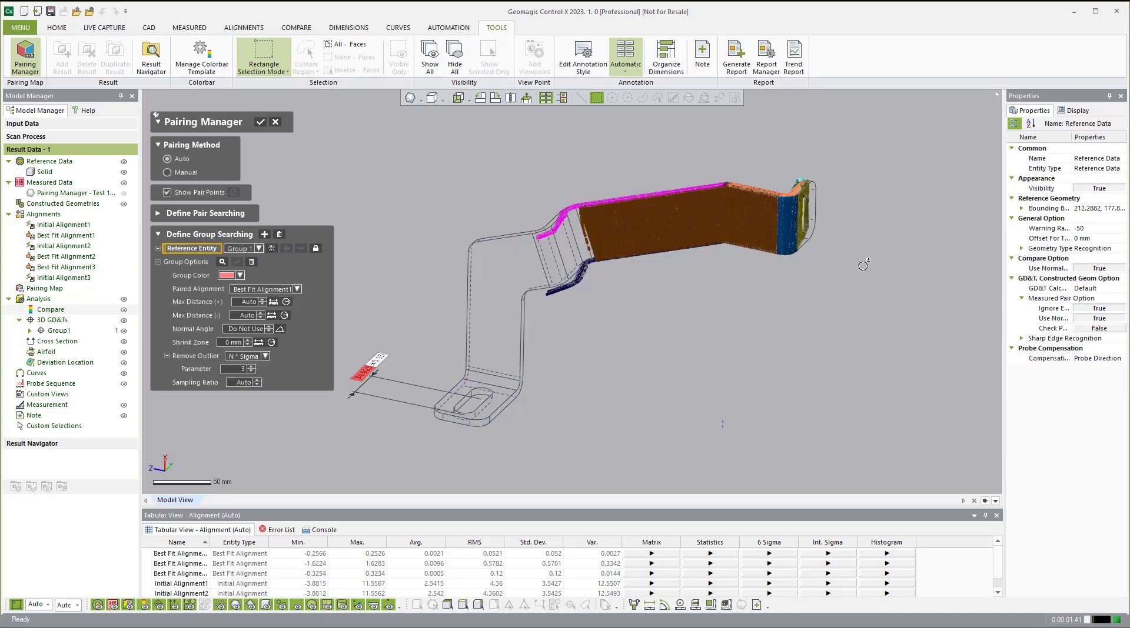
pyautogui.moveTo(841, 199); pyautogui.dragTo(707, 200, button='right')
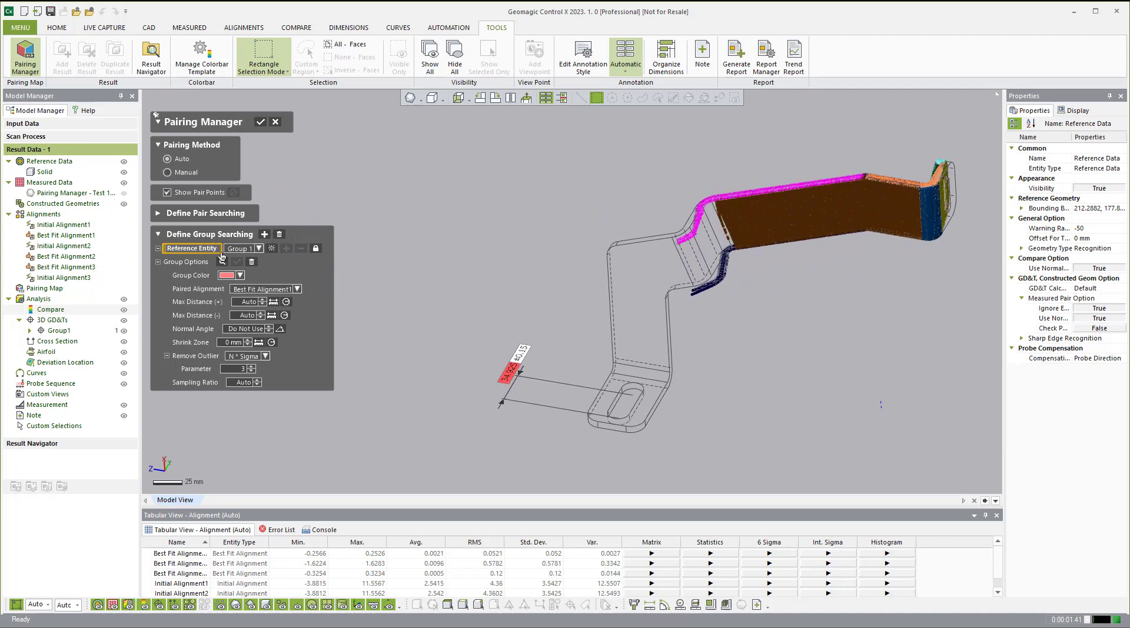
# Create a second pairing group and select the reference faces of the upright leg and the offset bends beside the arm.
pyautogui.click(264, 235)
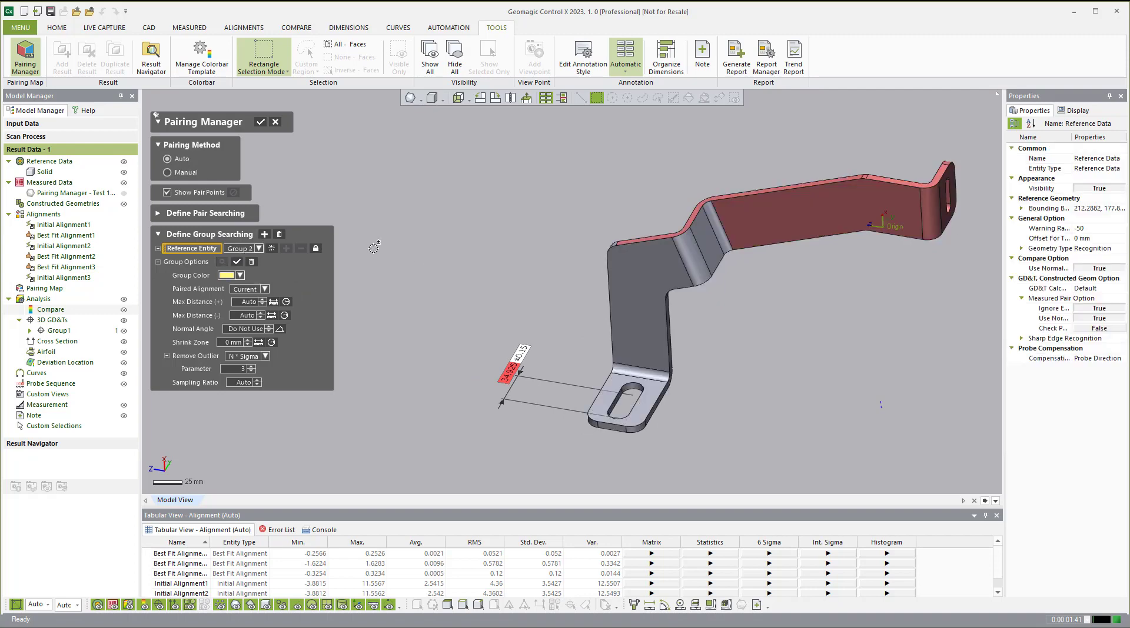
pyautogui.moveTo(803, 347); pyautogui.dragTo(753, 312, button='right')
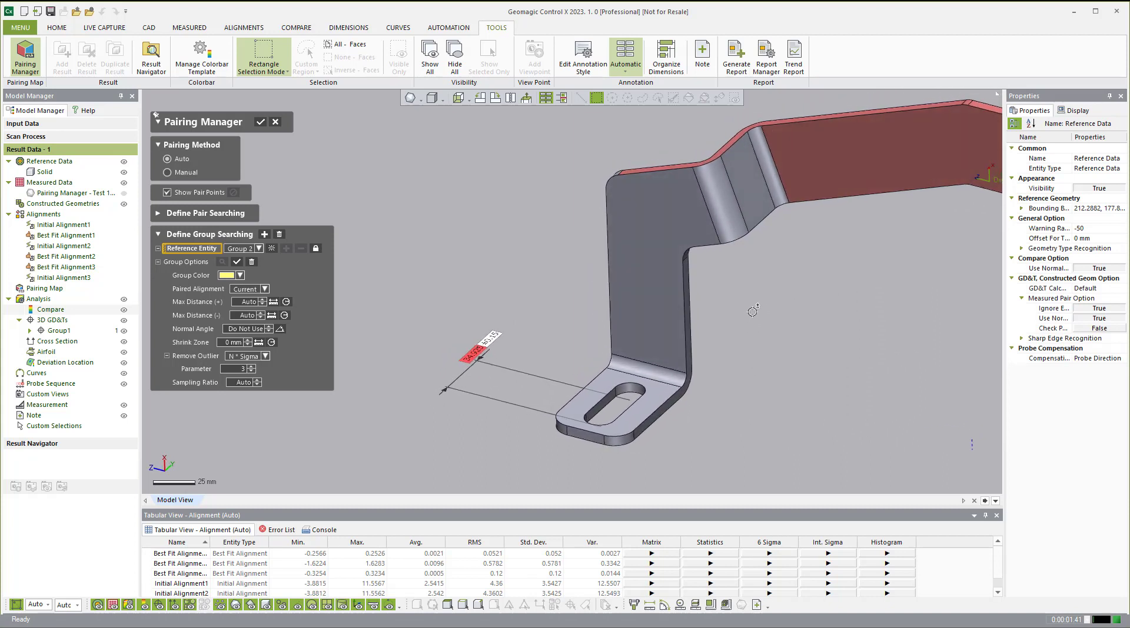
pyautogui.moveTo(535, 137)
pyautogui.mouseDown()
pyautogui.moveTo(703, 244)
pyautogui.moveTo(756, 322)
pyautogui.mouseUp()
pyautogui.moveTo(789, 270); pyautogui.dragTo(448, 270, button='right')
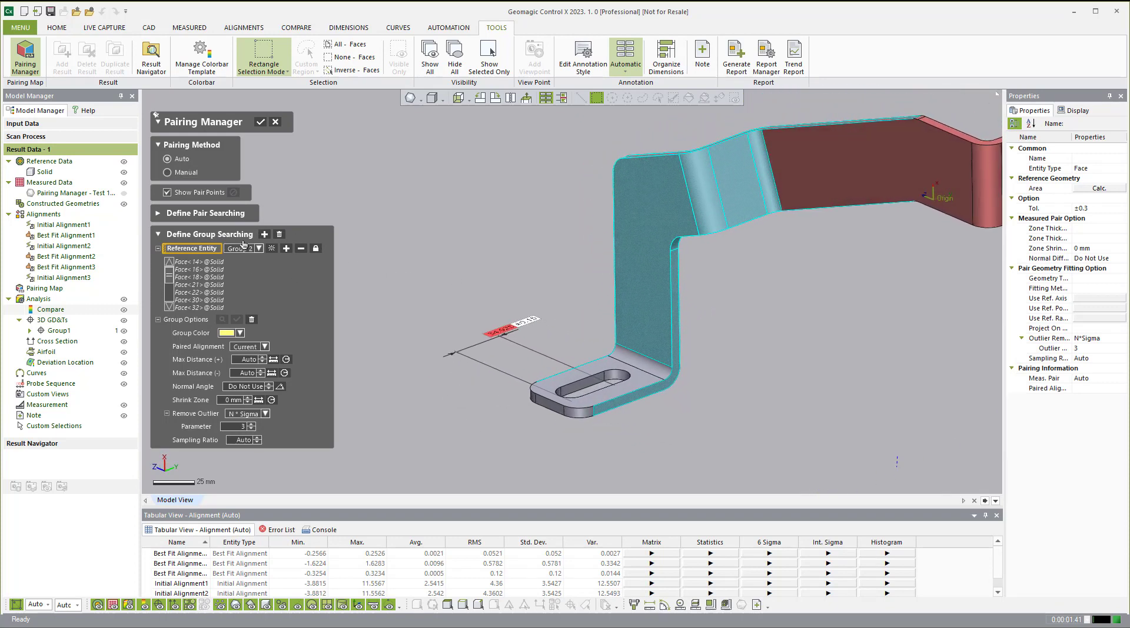
# Set the second group's paired alignment to Best Fit Alignment2 and apply the option.
pyautogui.click(265, 347)
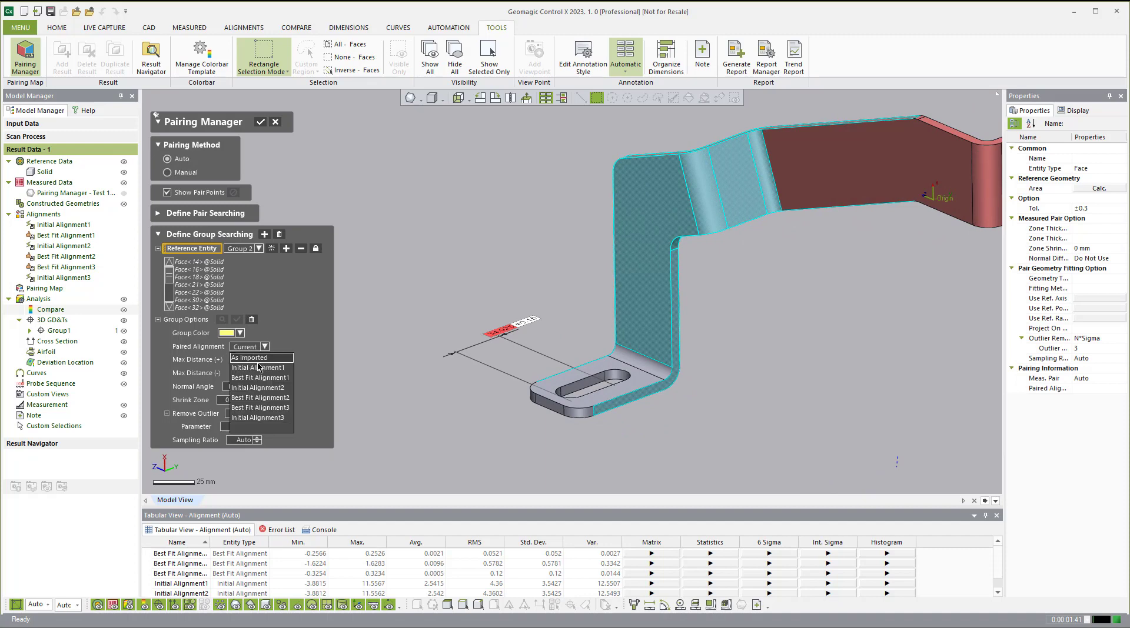
pyautogui.click(272, 393)
pyautogui.click(237, 320)
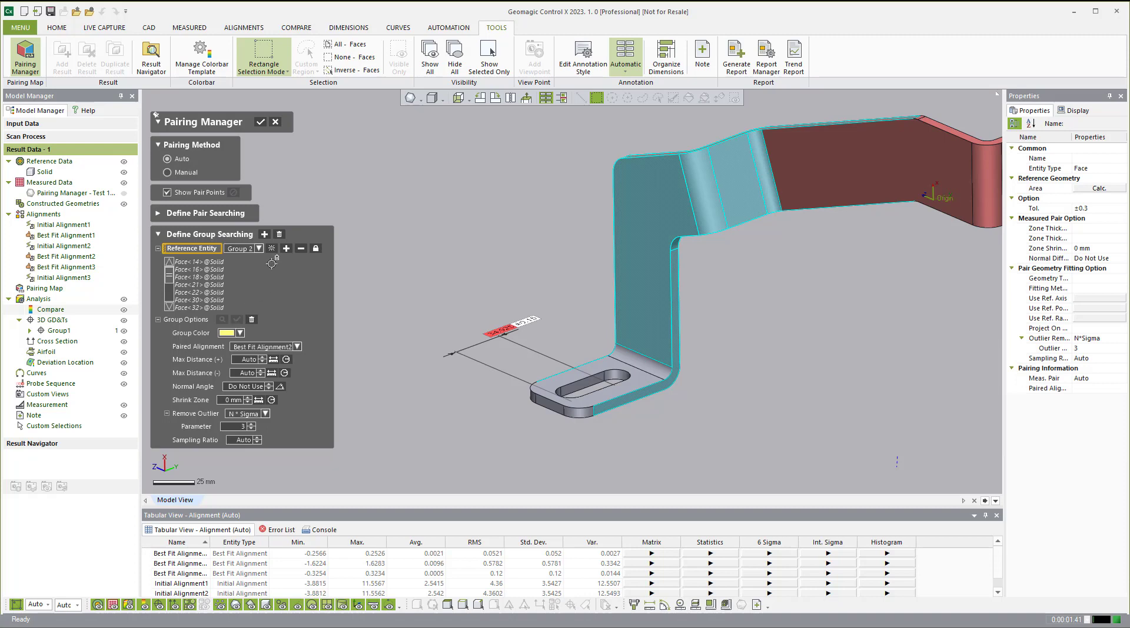
# Create a third pairing group with the Current alignment and add the selected upright leg and bend faces to it.
pyautogui.click(264, 236)
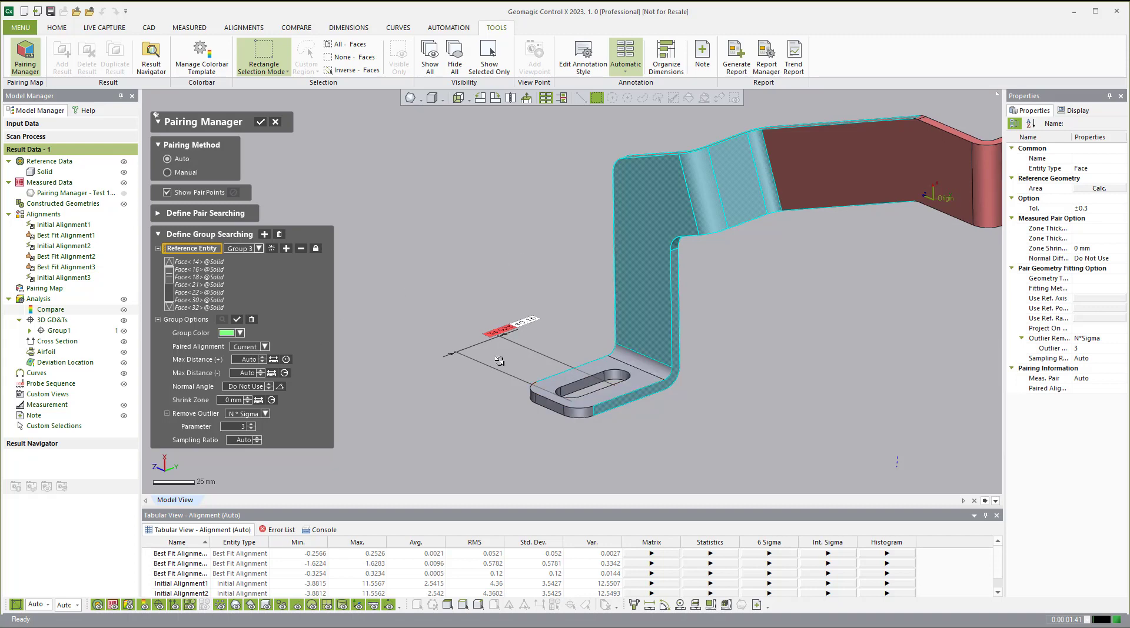
pyautogui.moveTo(450, 337); pyautogui.dragTo(393, 269, button='right')
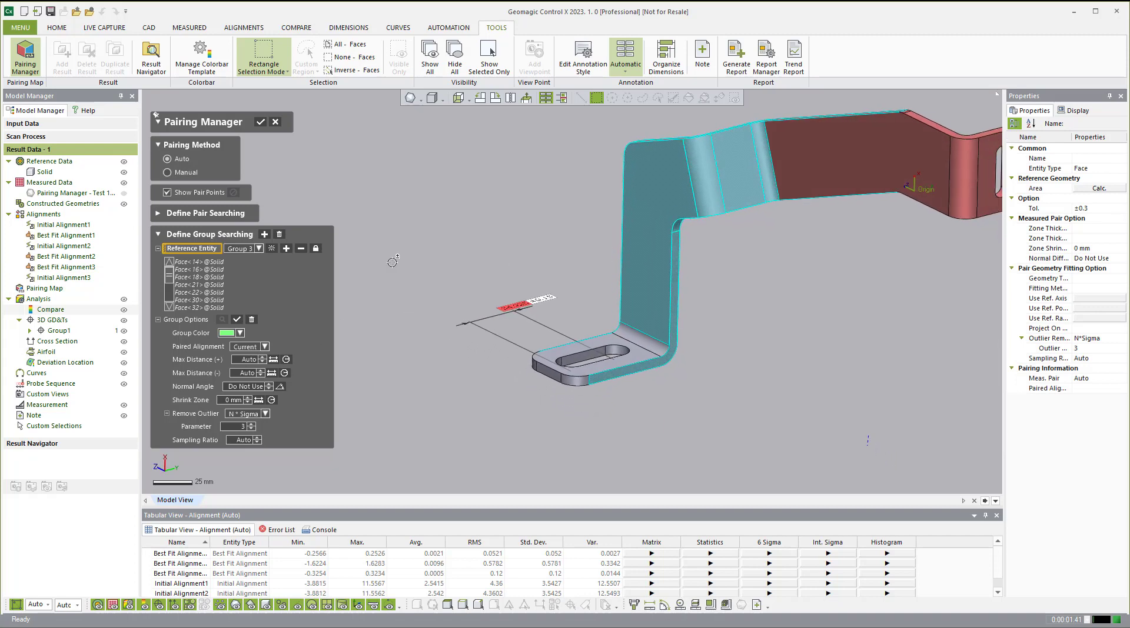
pyautogui.click(286, 249)
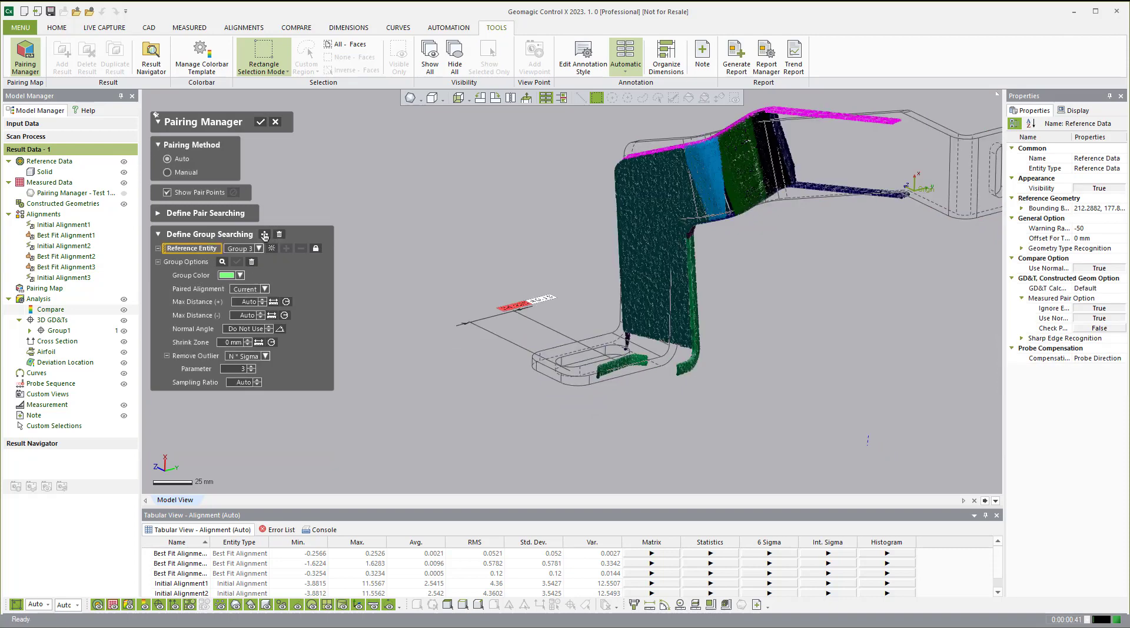
# Create a fourth pairing group and select the reference faces around the slotted foot and its bend.
pyautogui.click(264, 235)
pyautogui.moveTo(442, 270); pyautogui.dragTo(539, 341)
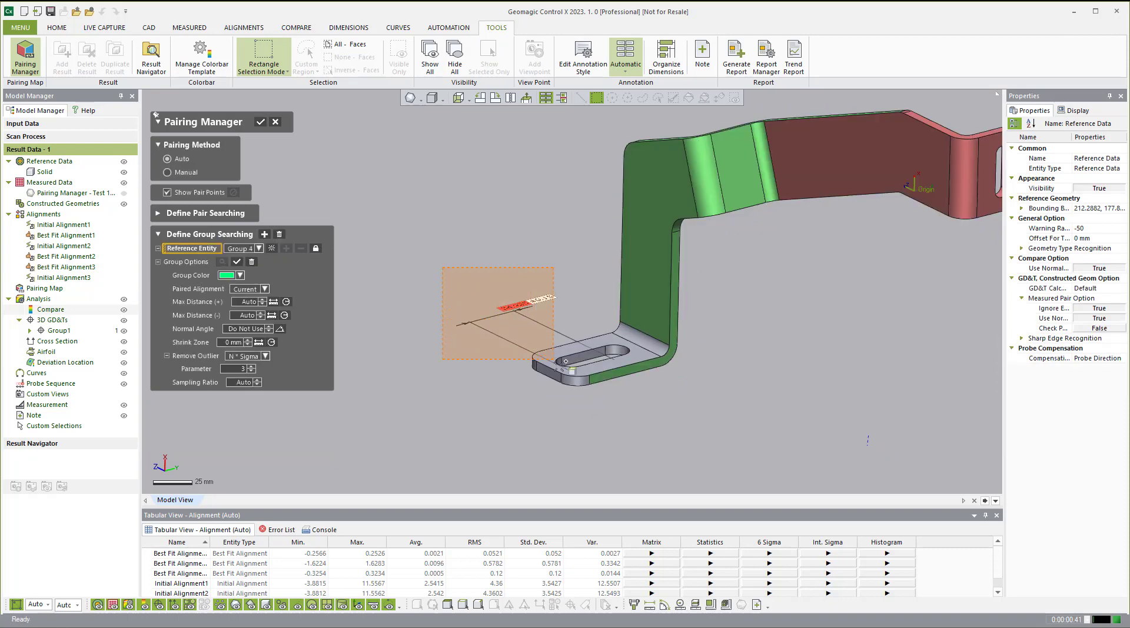
pyautogui.moveTo(469, 253); pyautogui.dragTo(551, 284, button='right')
pyautogui.moveTo(550, 285); pyautogui.dragTo(731, 438)
# Remove the upright leg's two long side-edge faces from the fourth group's foot selection.
pyautogui.moveTo(742, 431)
pyautogui.mouseDown(button='right')
pyautogui.moveTo(769, 398)
pyautogui.moveTo(729, 297)
pyautogui.moveTo(775, 274)
pyautogui.mouseUp(button='right')
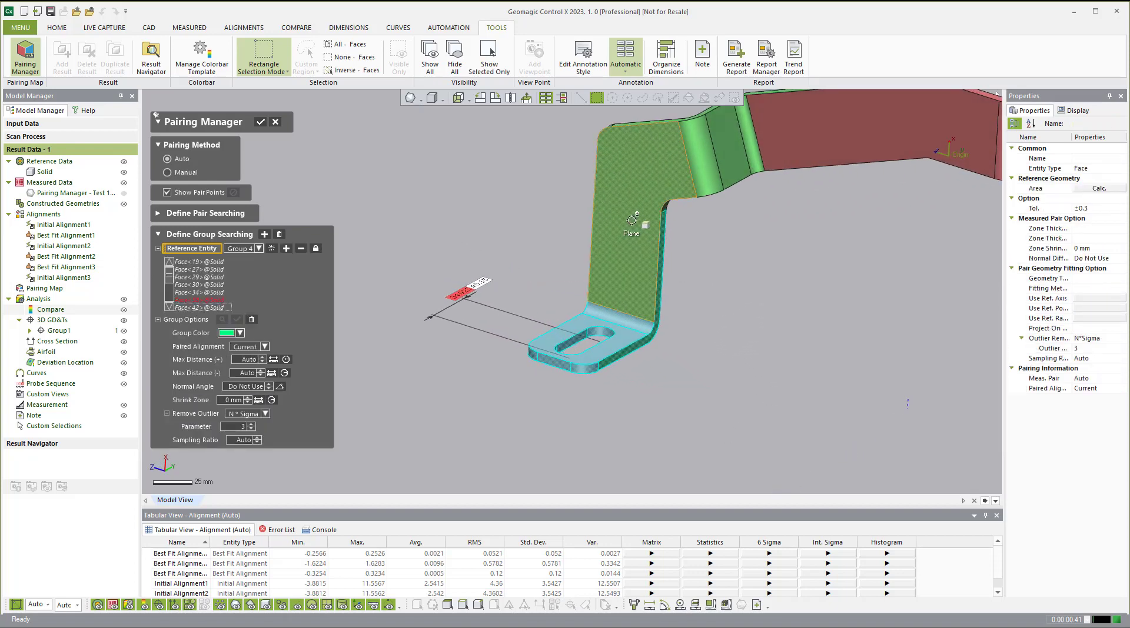
pyautogui.click(663, 261)
pyautogui.moveTo(797, 300); pyautogui.dragTo(556, 247, button='right')
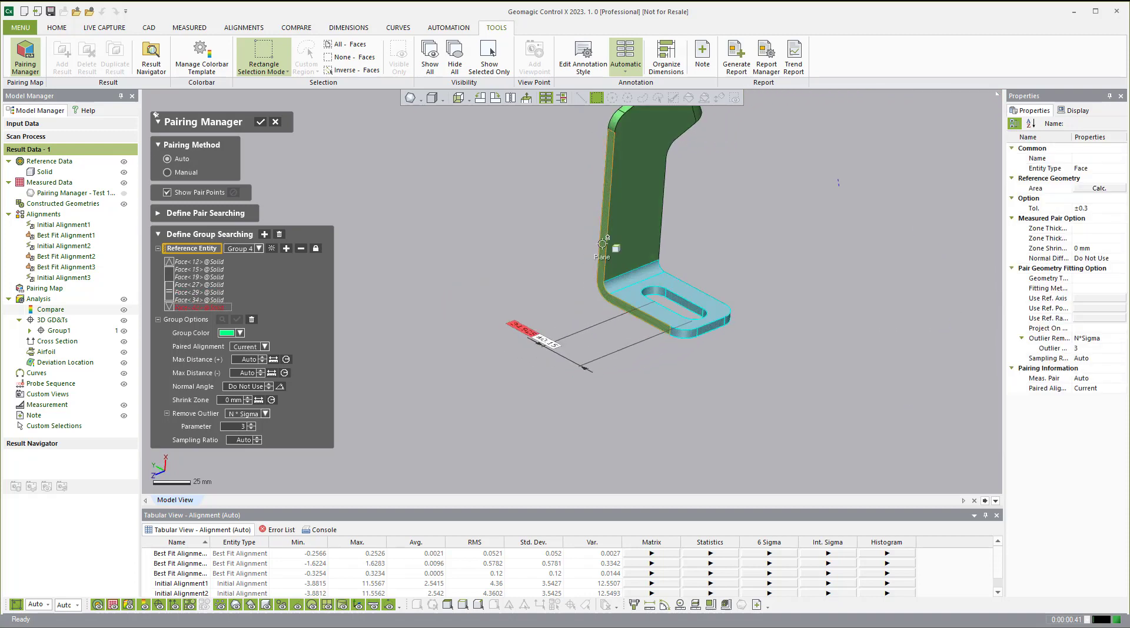
pyautogui.click(602, 243)
pyautogui.moveTo(811, 301); pyautogui.dragTo(423, 345, button='right')
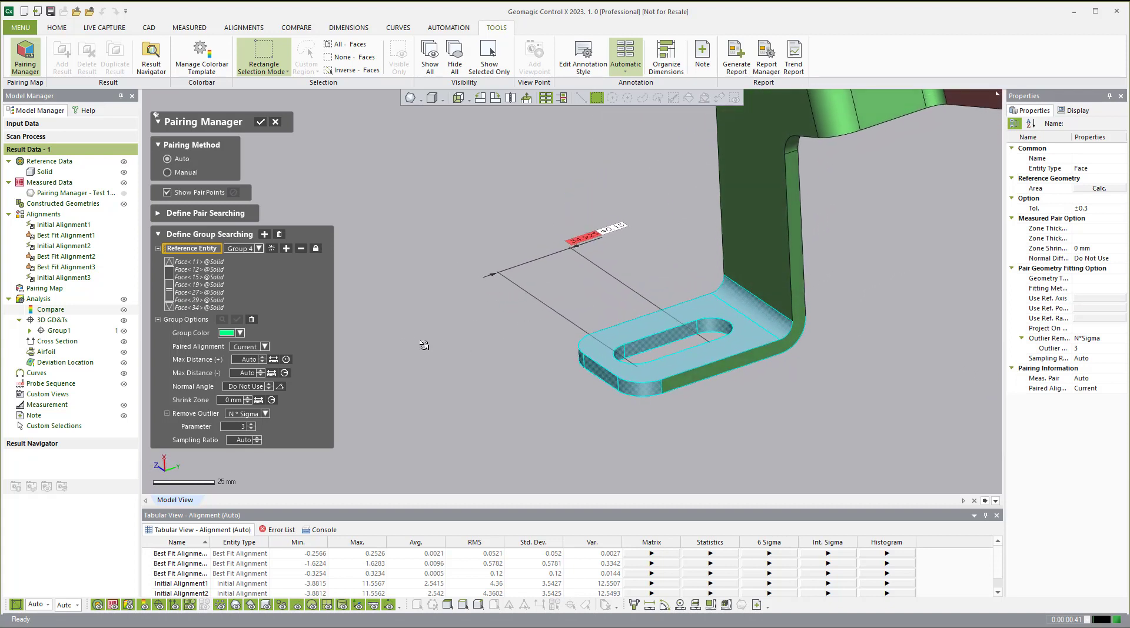
# Set the fourth group's paired alignment to Best Fit Alignment3 and add the selected slotted foot and bend faces to it.
pyautogui.click(265, 347)
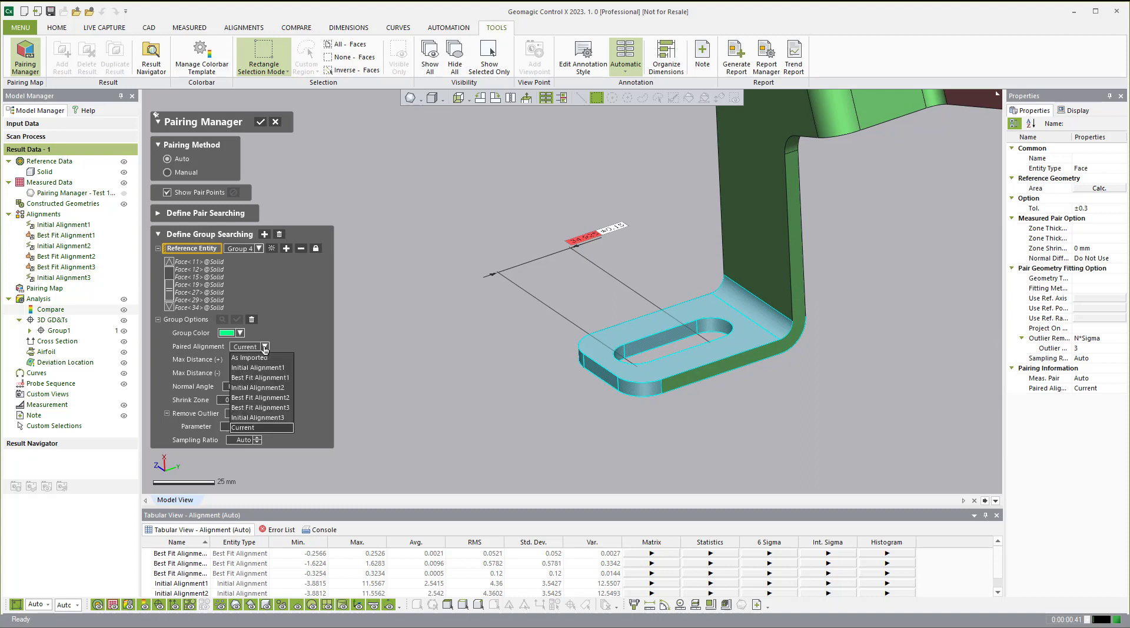
pyautogui.click(275, 410)
pyautogui.click(612, 372)
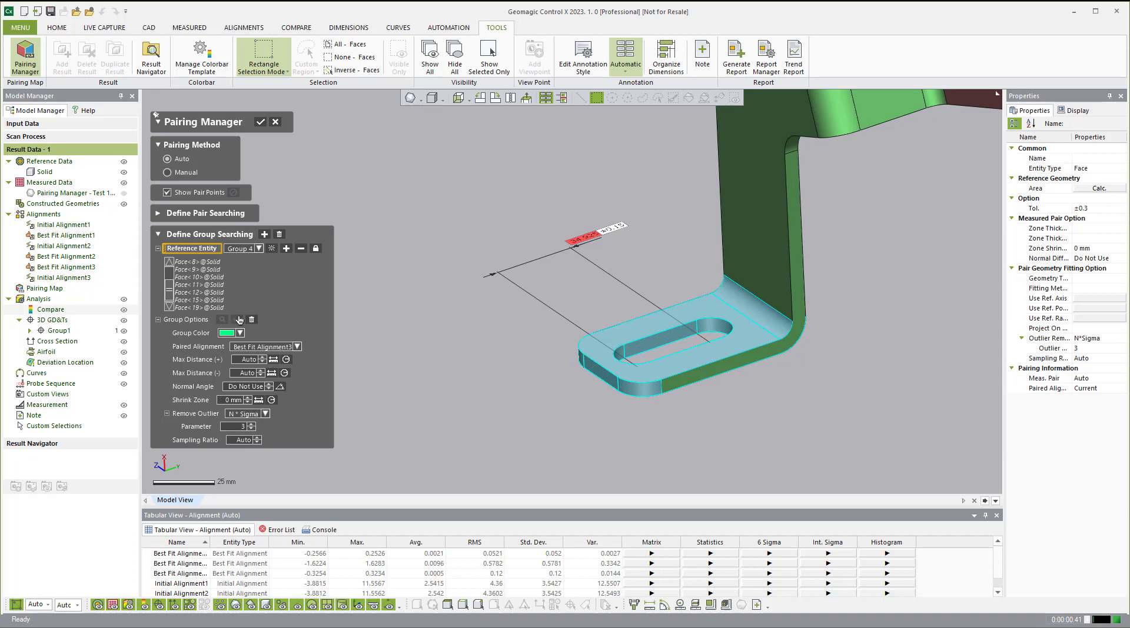
pyautogui.click(286, 249)
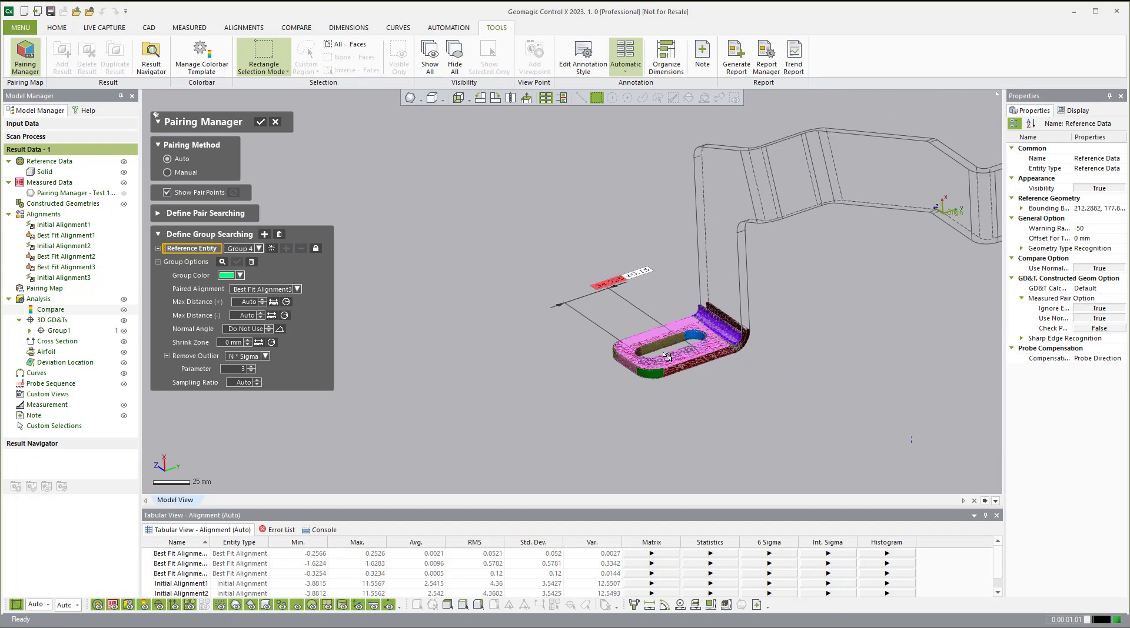
pyautogui.moveTo(667, 357); pyautogui.dragTo(646, 356, button='right')
pyautogui.scroll(2, 633, 356)
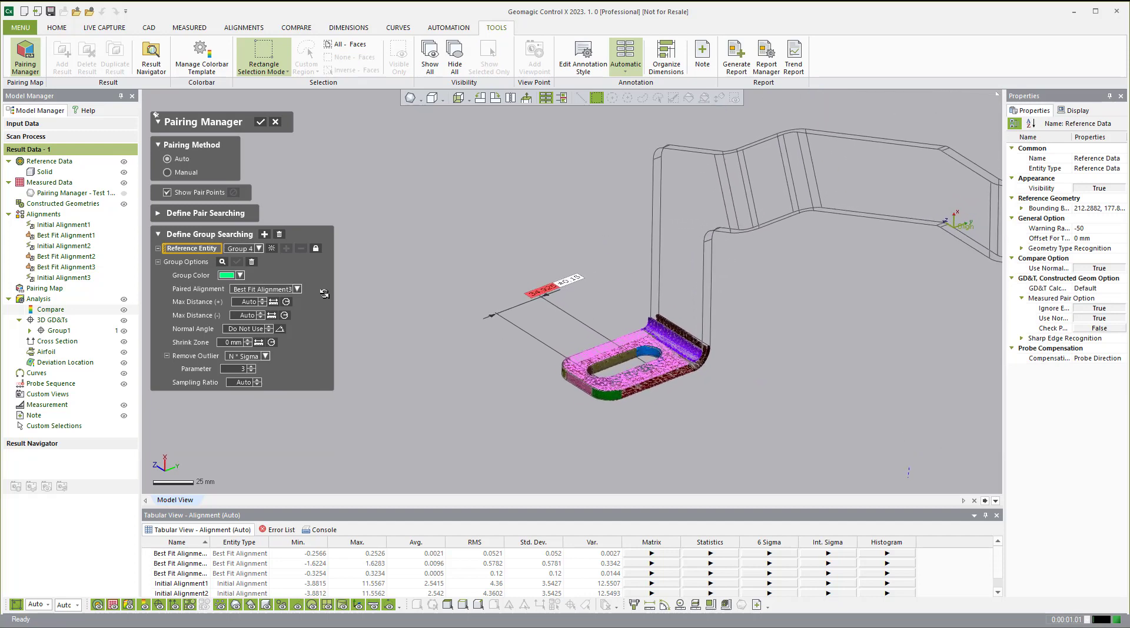
pyautogui.moveTo(323, 293); pyautogui.dragTo(405, 257, button='right')
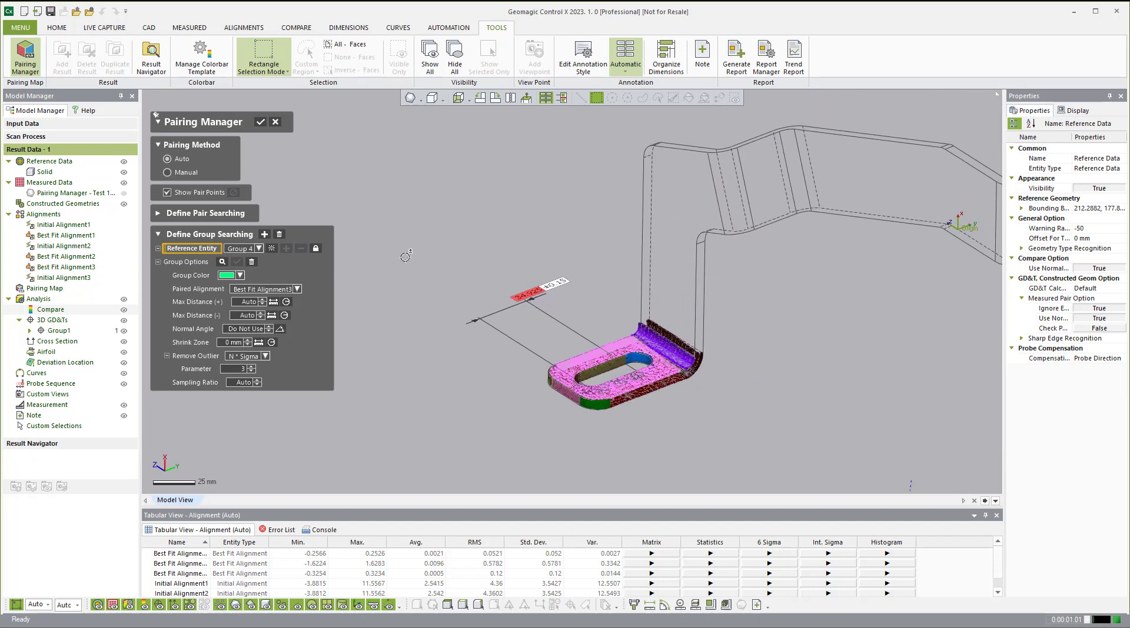
# Review the paired points of Group 3, Group 2 and Group 1 one after another.
pyautogui.click(258, 249)
pyautogui.click(247, 281)
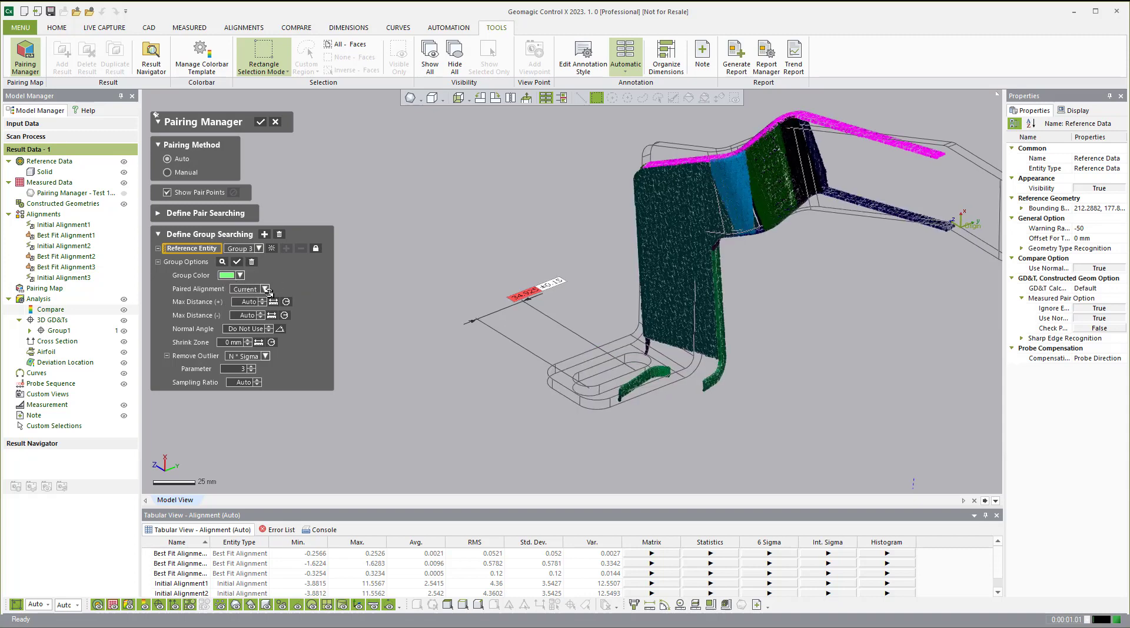
pyautogui.click(259, 248)
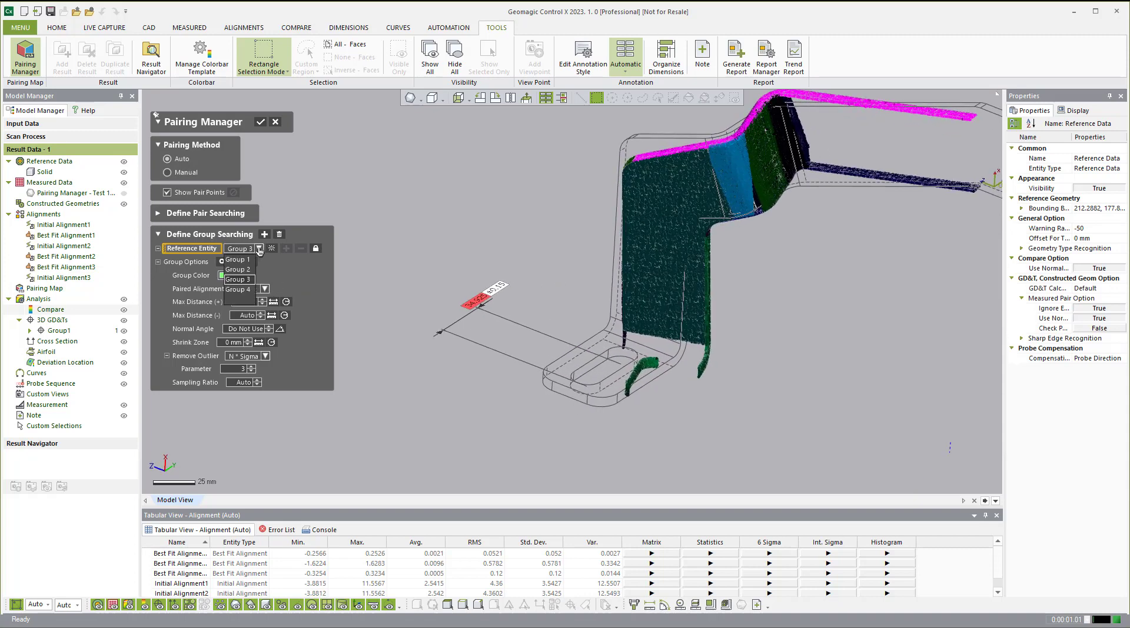
pyautogui.click(247, 272)
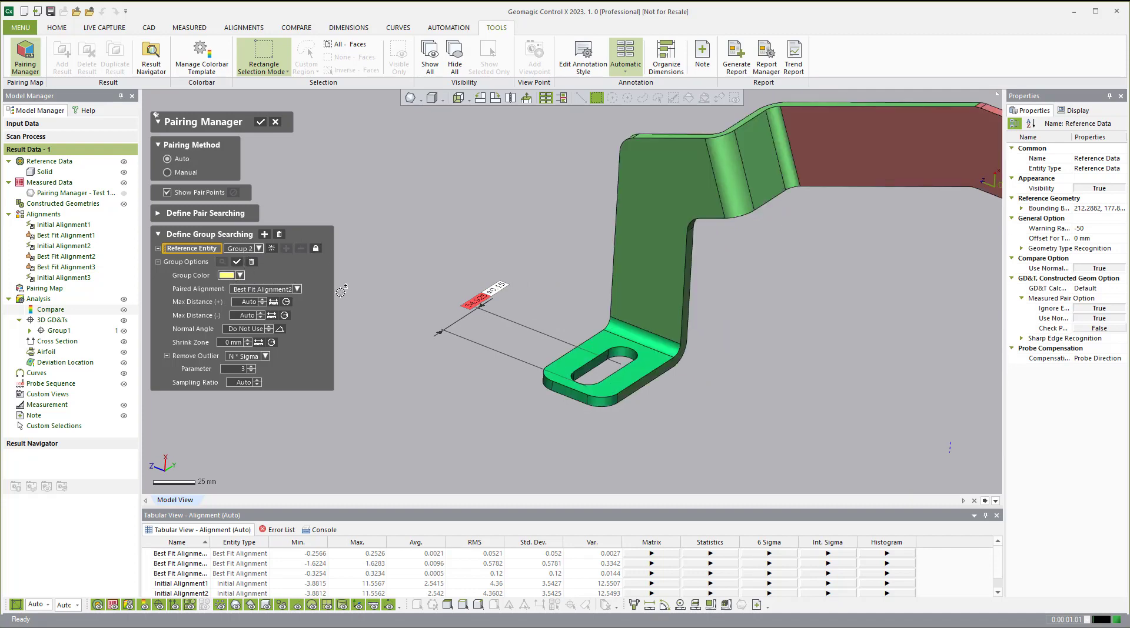
pyautogui.scroll(-2, 340, 292)
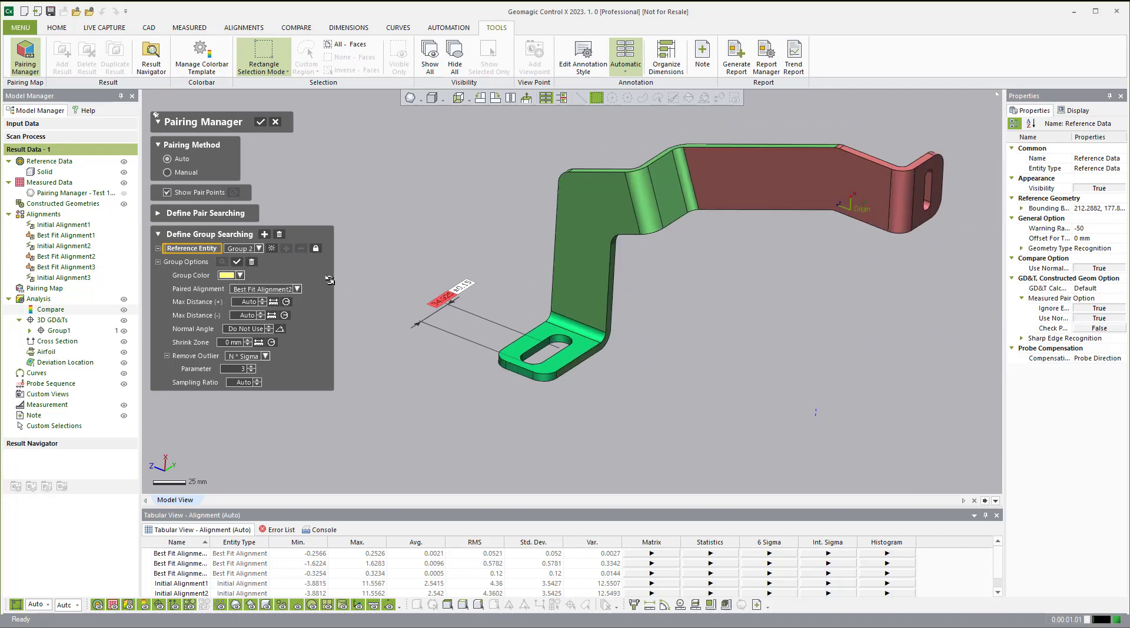
pyautogui.click(259, 249)
pyautogui.click(250, 261)
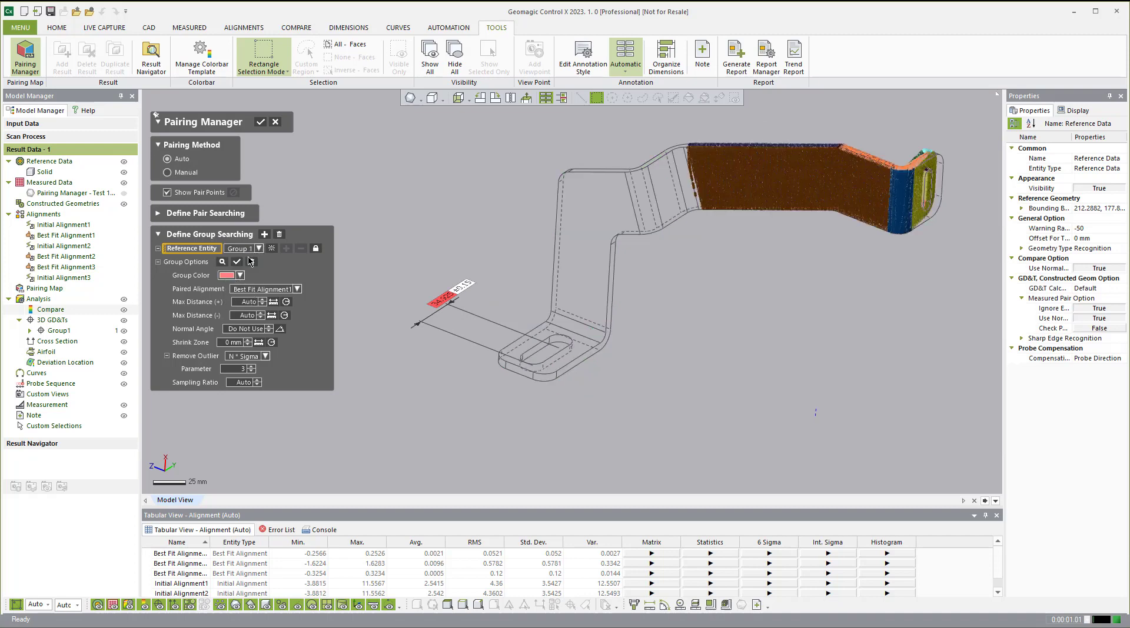
pyautogui.click(258, 249)
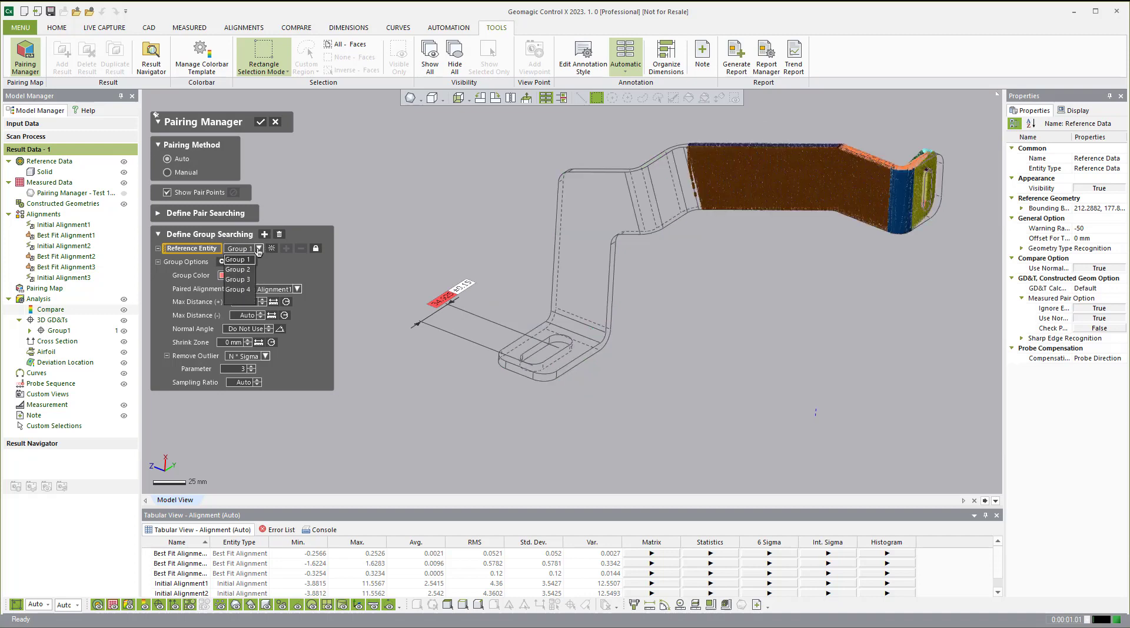
pyautogui.click(247, 272)
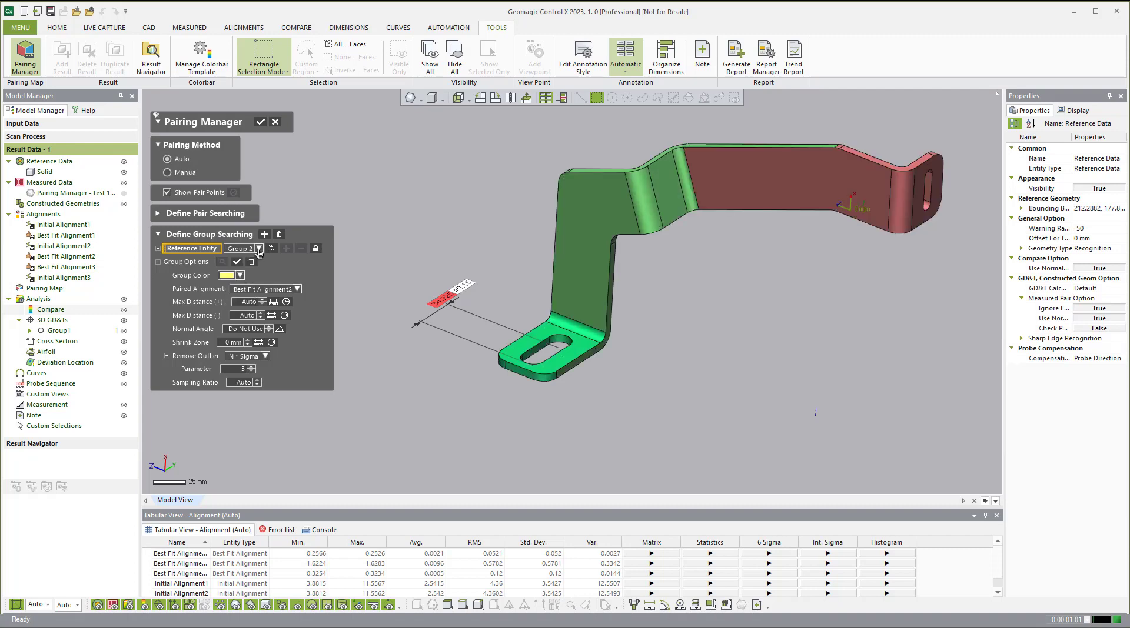
# Delete the third pairing group and check the fourth group's paired points.
pyautogui.click(259, 249)
pyautogui.click(246, 279)
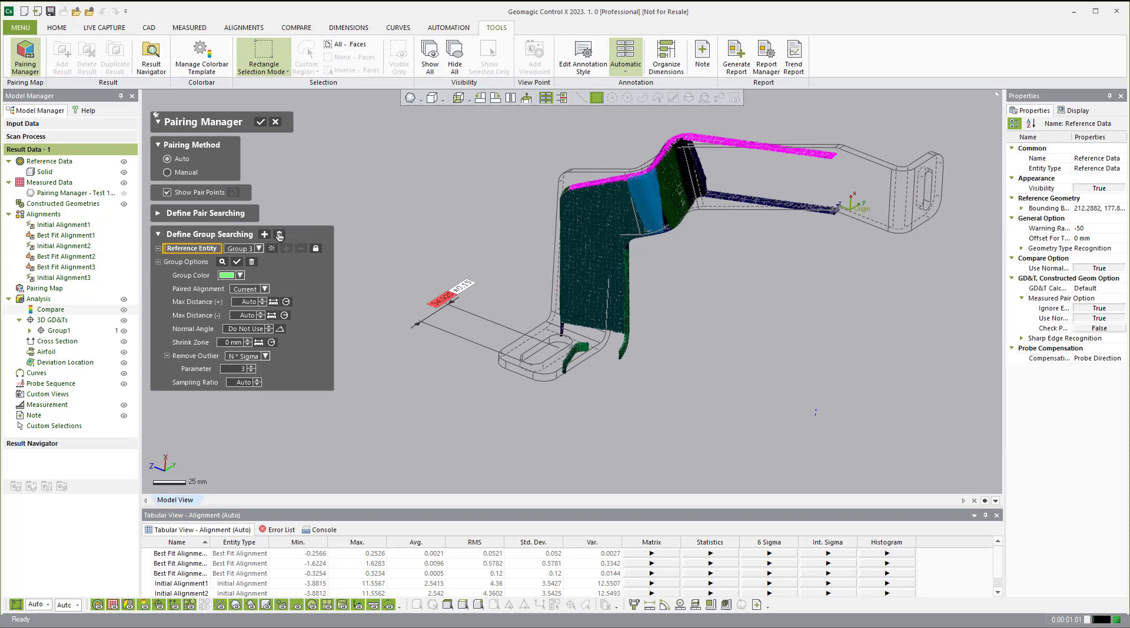
pyautogui.click(280, 236)
pyautogui.click(259, 249)
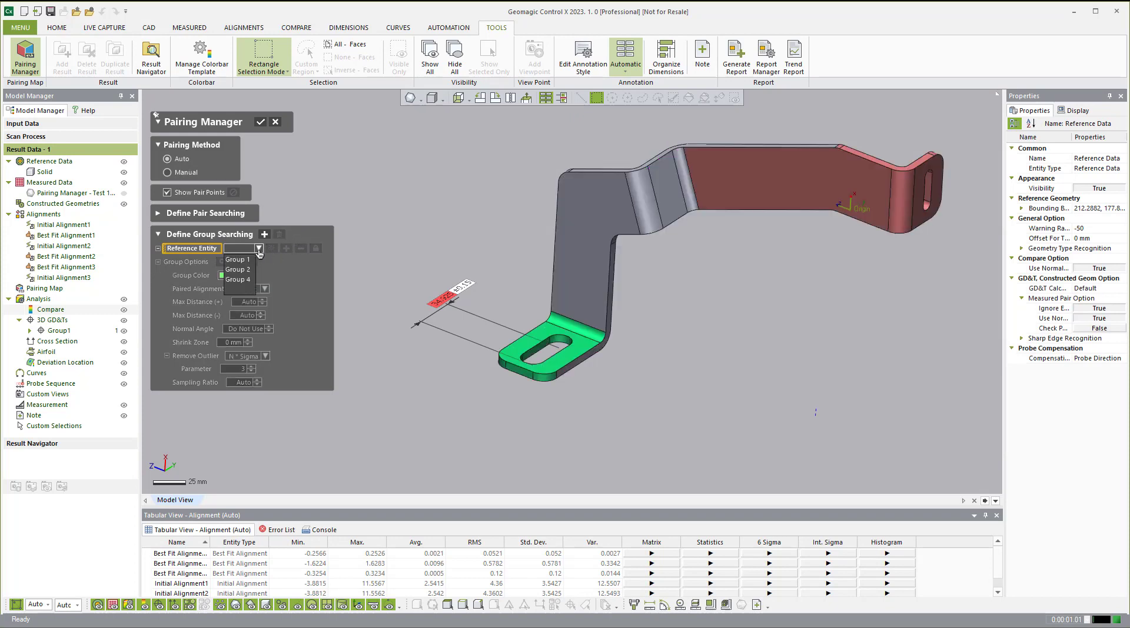
pyautogui.click(250, 281)
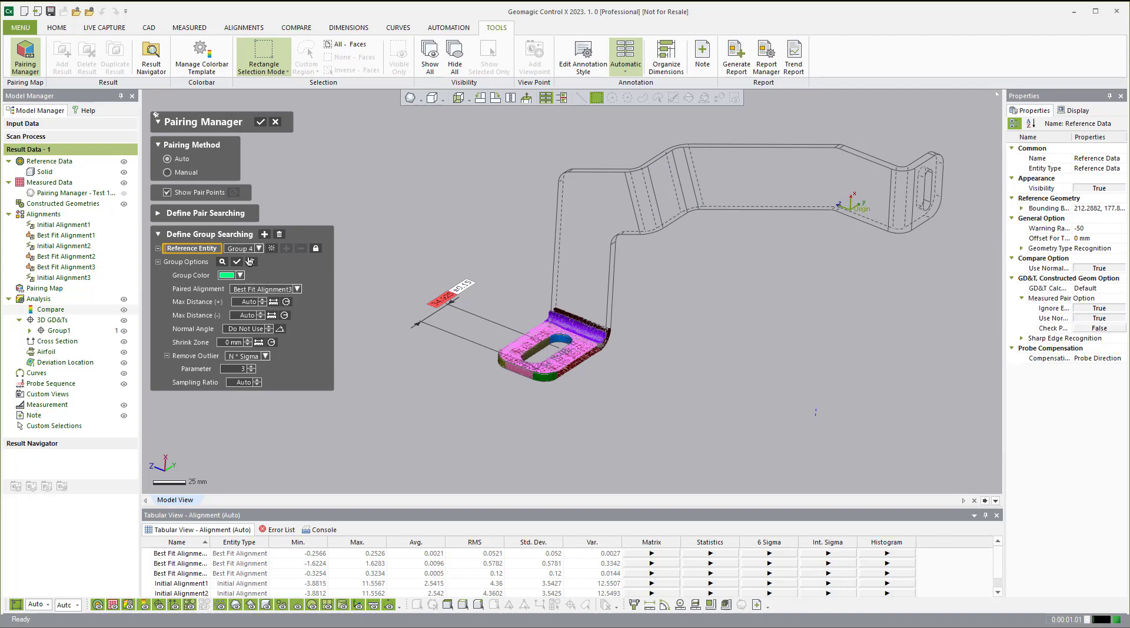
# Make Group 2 active and select the reference faces of the upright leg and the adjoining offset bend.
pyautogui.click(259, 249)
pyautogui.click(251, 271)
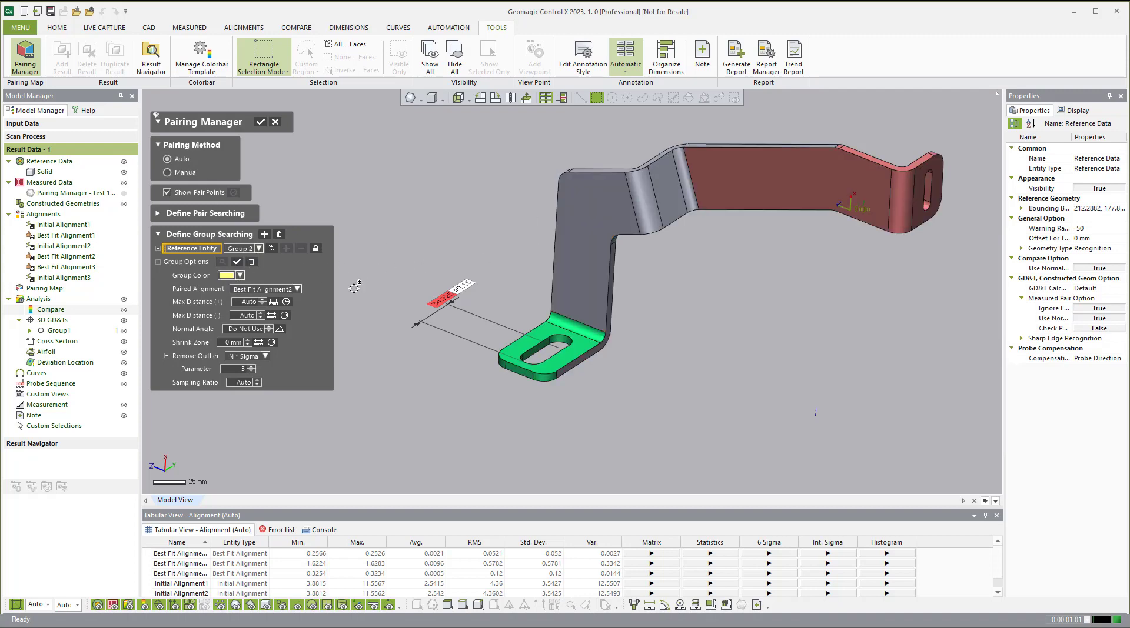
pyautogui.scroll(1, 561, 176)
pyautogui.scroll(2, 494, 226)
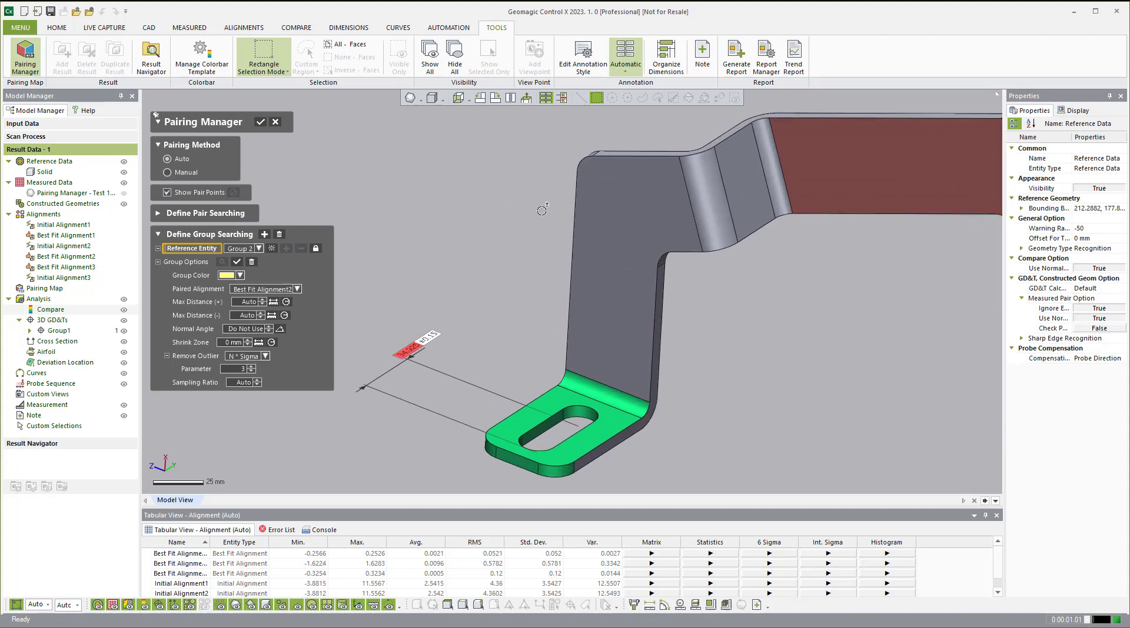
pyautogui.moveTo(377, 263); pyautogui.dragTo(293, 277, button='right')
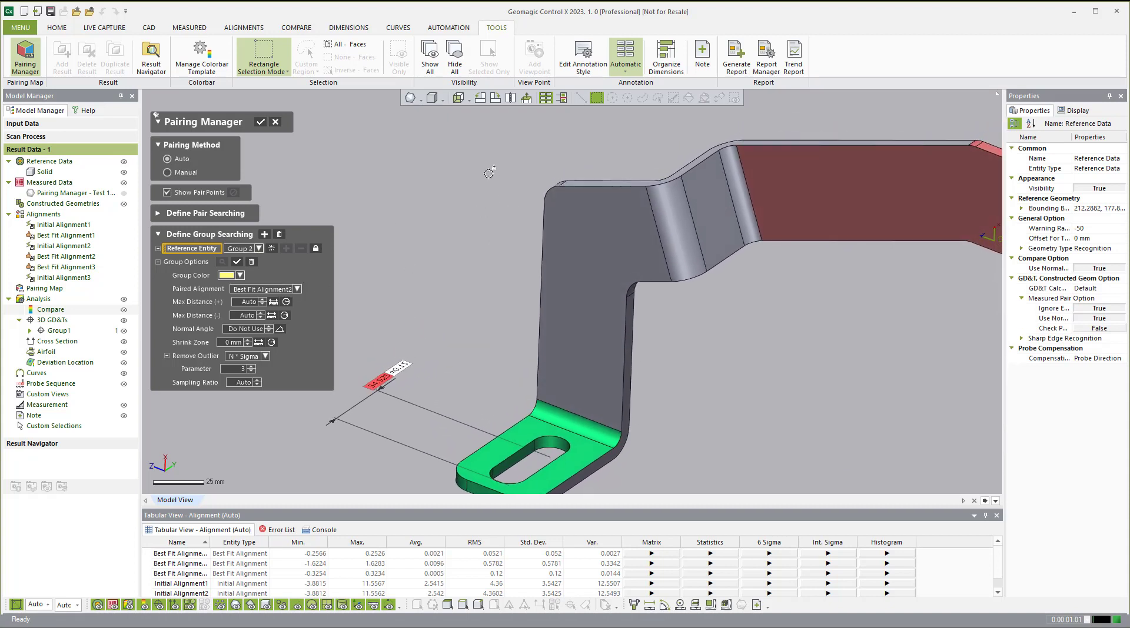
pyautogui.moveTo(481, 182); pyautogui.dragTo(770, 423)
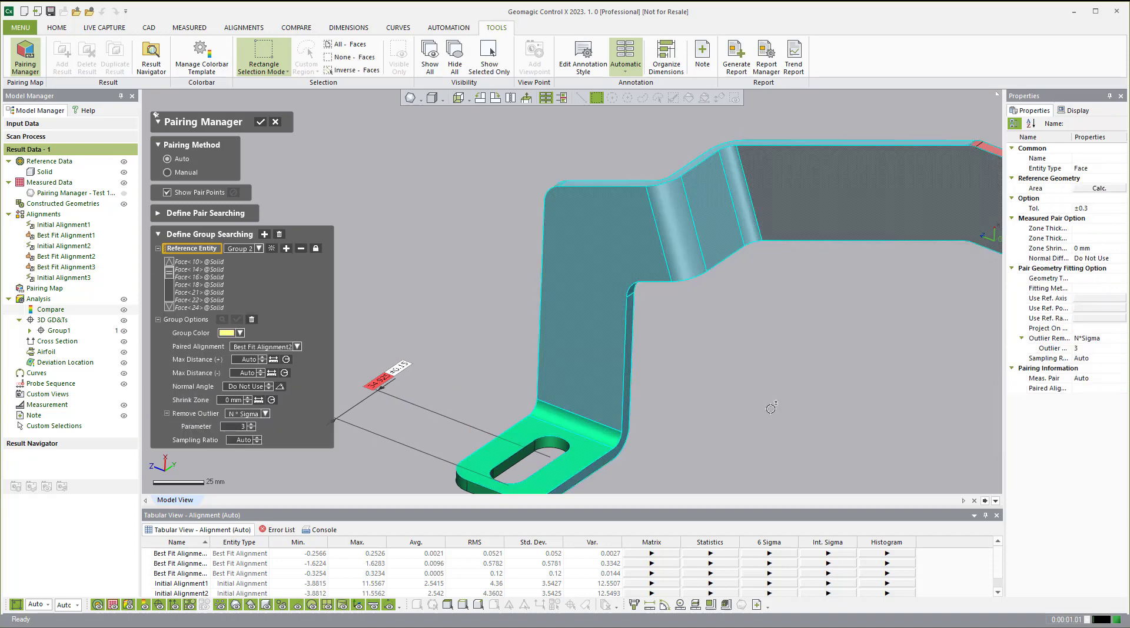
# Remove the long arm's broad face from the second group's selection and check the remaining selected faces.
pyautogui.scroll(-2, 770, 409)
pyautogui.click(849, 232)
pyautogui.moveTo(832, 350)
pyautogui.mouseDown(button='right')
pyautogui.moveTo(871, 260)
pyautogui.moveTo(785, 225)
pyautogui.mouseUp(button='right')
pyautogui.moveTo(754, 337); pyautogui.dragTo(533, 227, button='right')
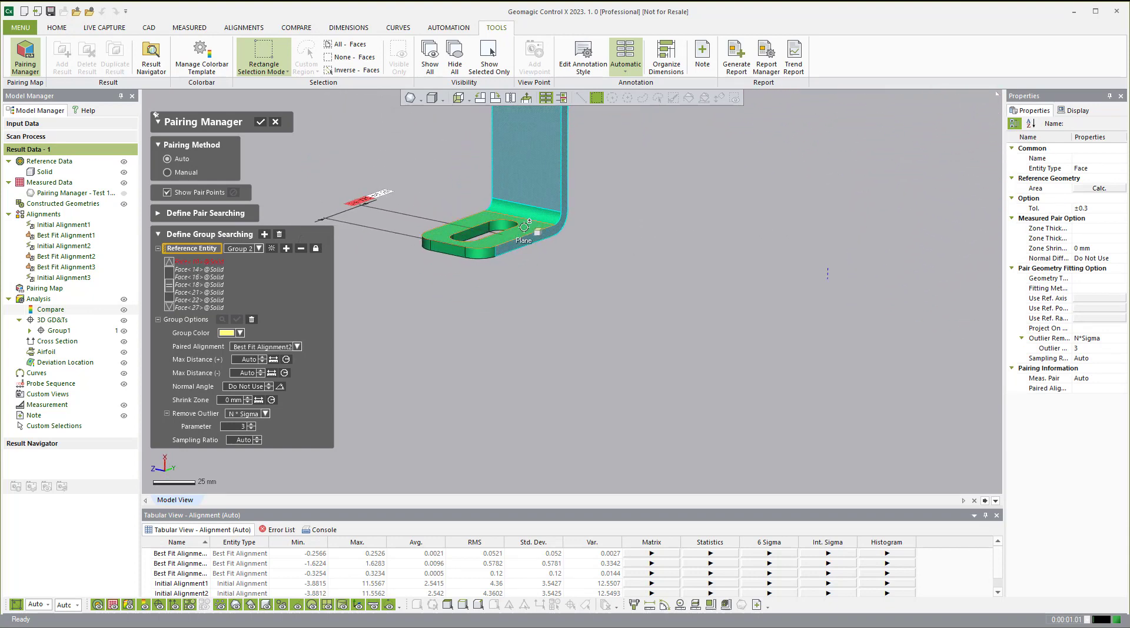
pyautogui.moveTo(656, 324); pyautogui.dragTo(295, 349, button='right')
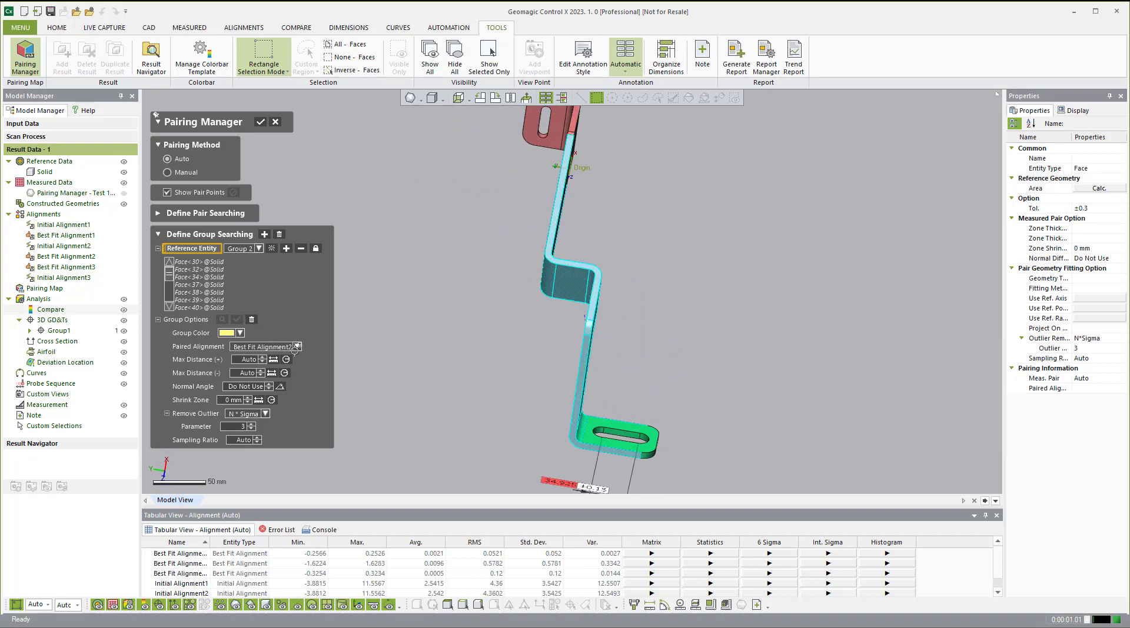
# Add the selected faces to Group 2 with Best Fit Alignment2 and confirm the pairing setup.
pyautogui.click(285, 251)
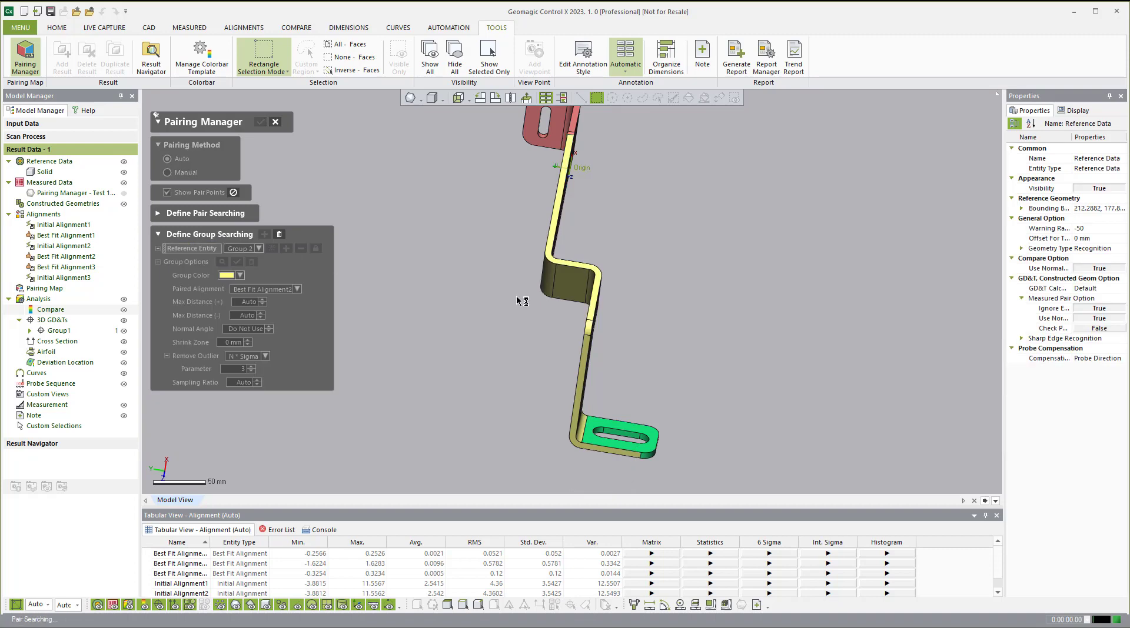
pyautogui.moveTo(518, 298); pyautogui.dragTo(393, 159, button='right')
pyautogui.scroll(5, 580, 329)
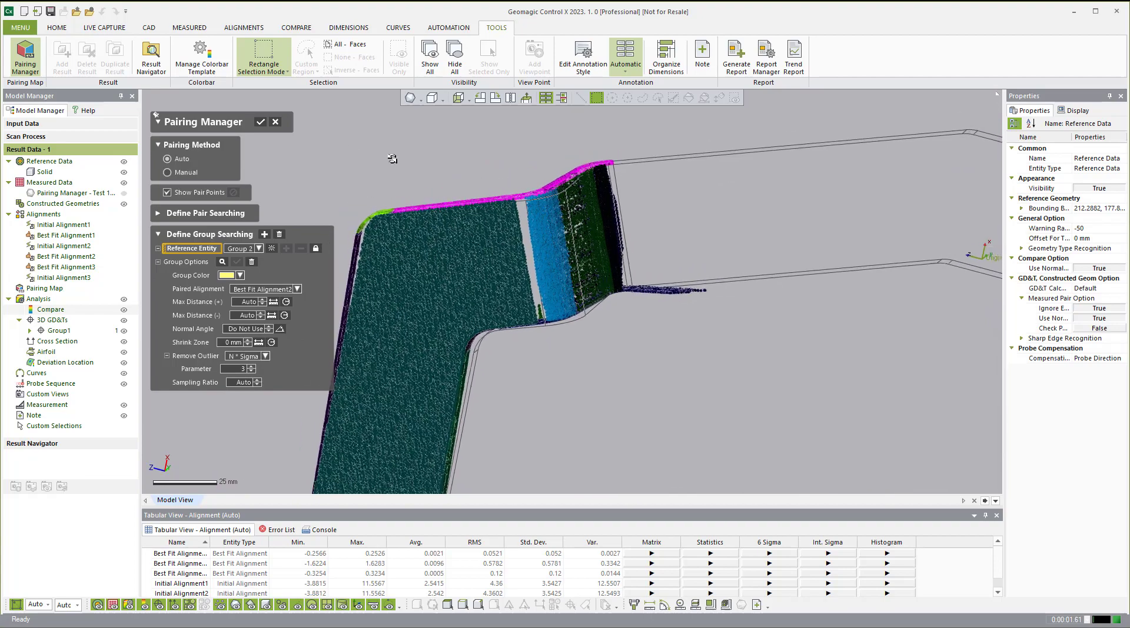
pyautogui.click(259, 123)
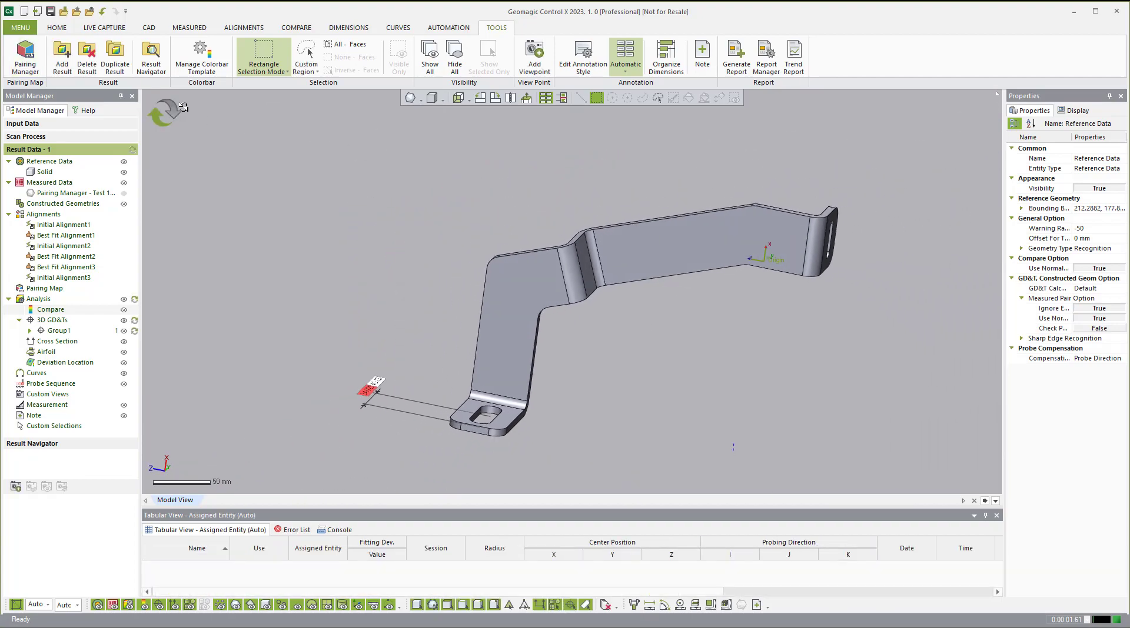
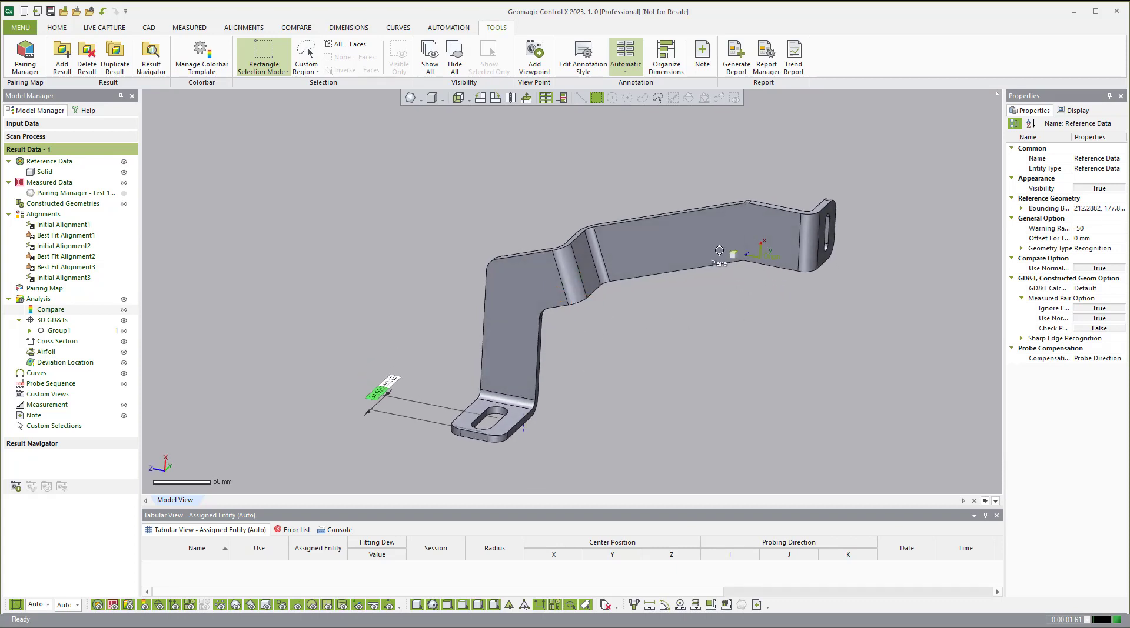
# Check the measured scan against the reference model and delete the slot's existing linear dimension.
pyautogui.click(124, 193)
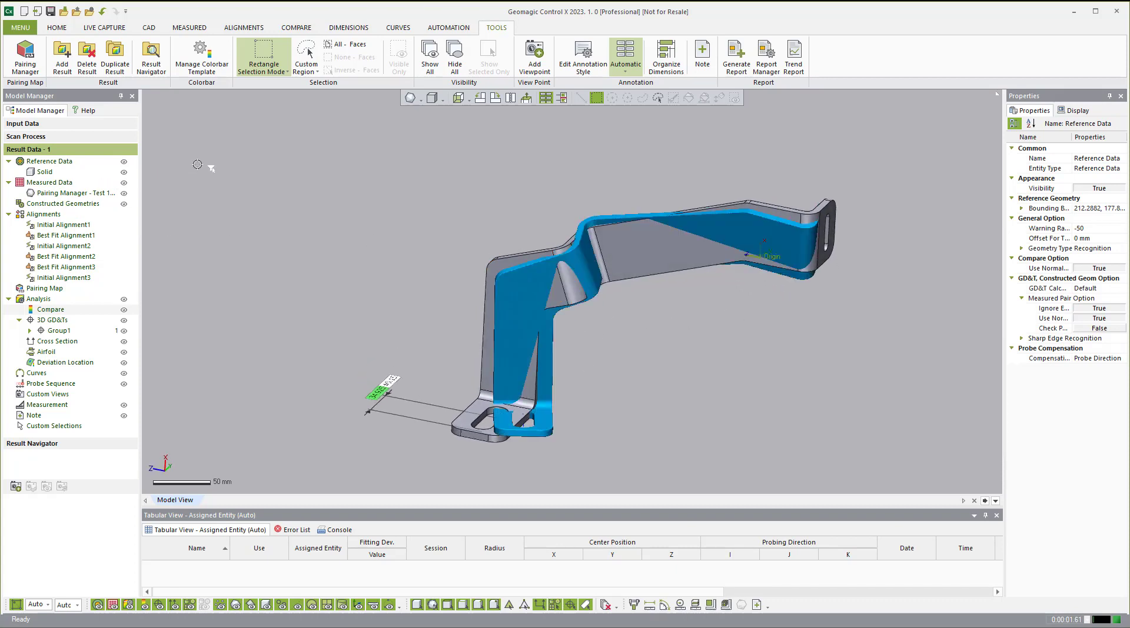
pyautogui.moveTo(689, 327); pyautogui.dragTo(682, 316, button='right')
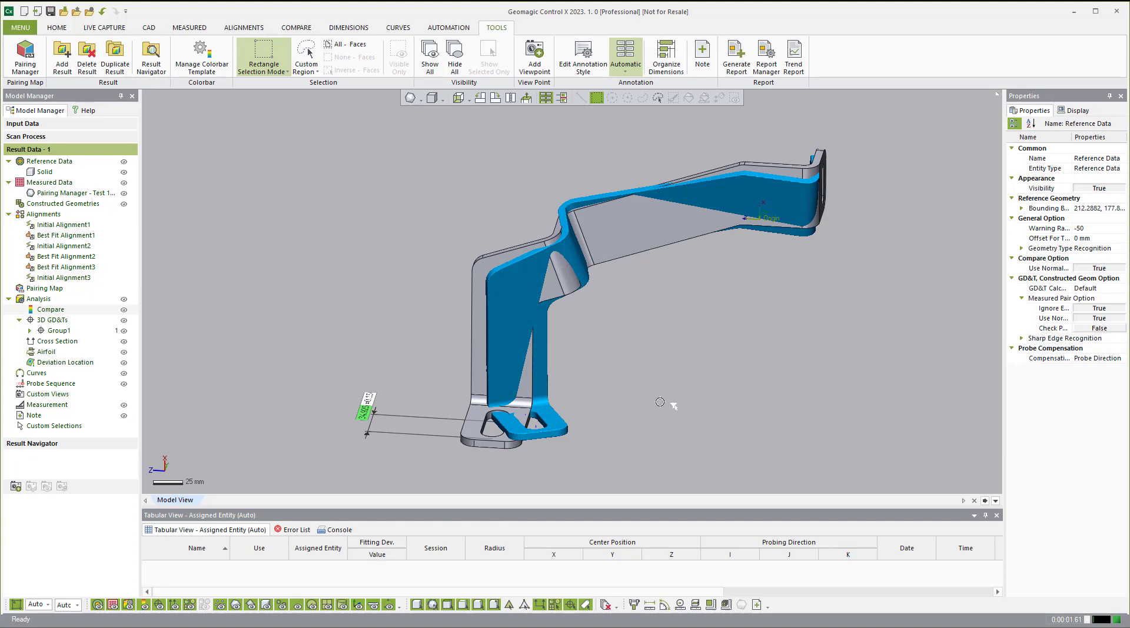
pyautogui.click(361, 411)
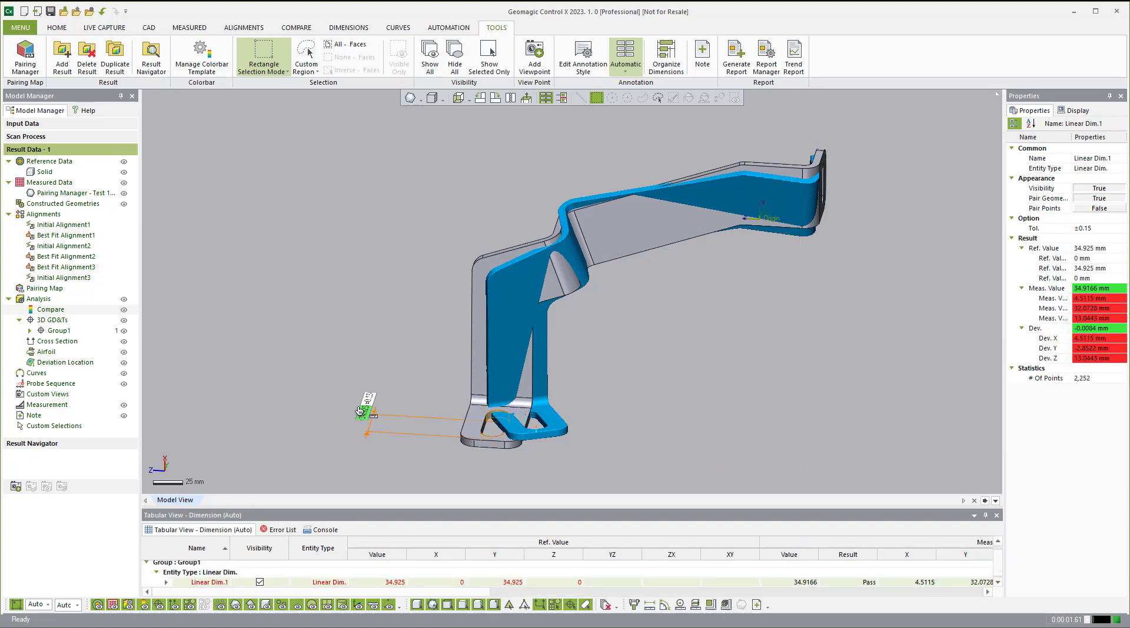
pyautogui.press('Delete')
pyautogui.click(550, 368)
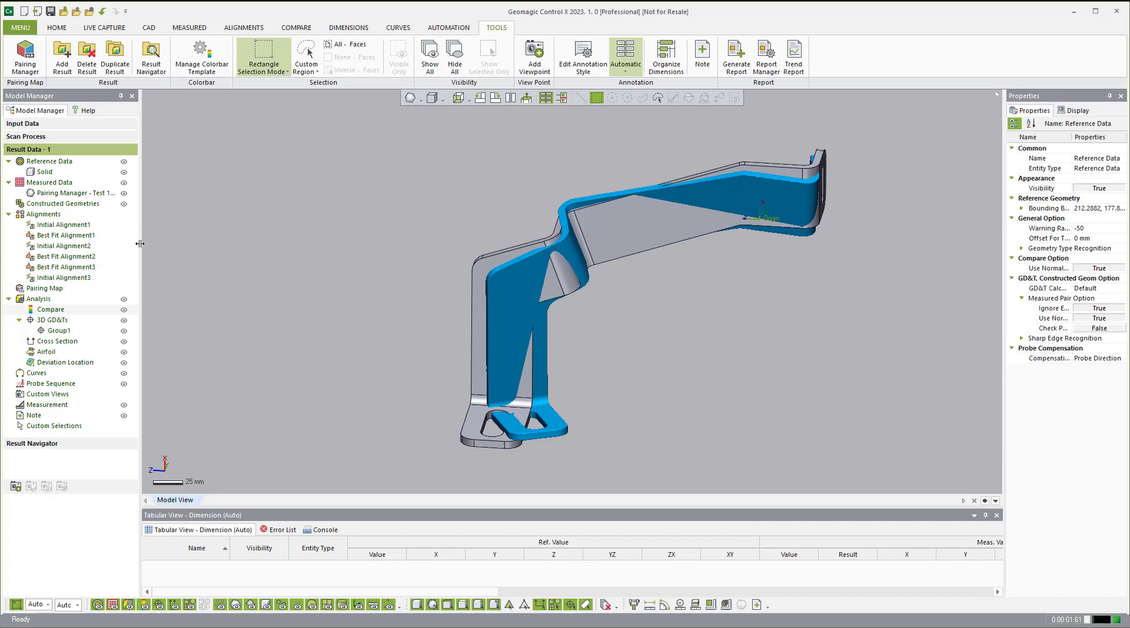
pyautogui.click(124, 193)
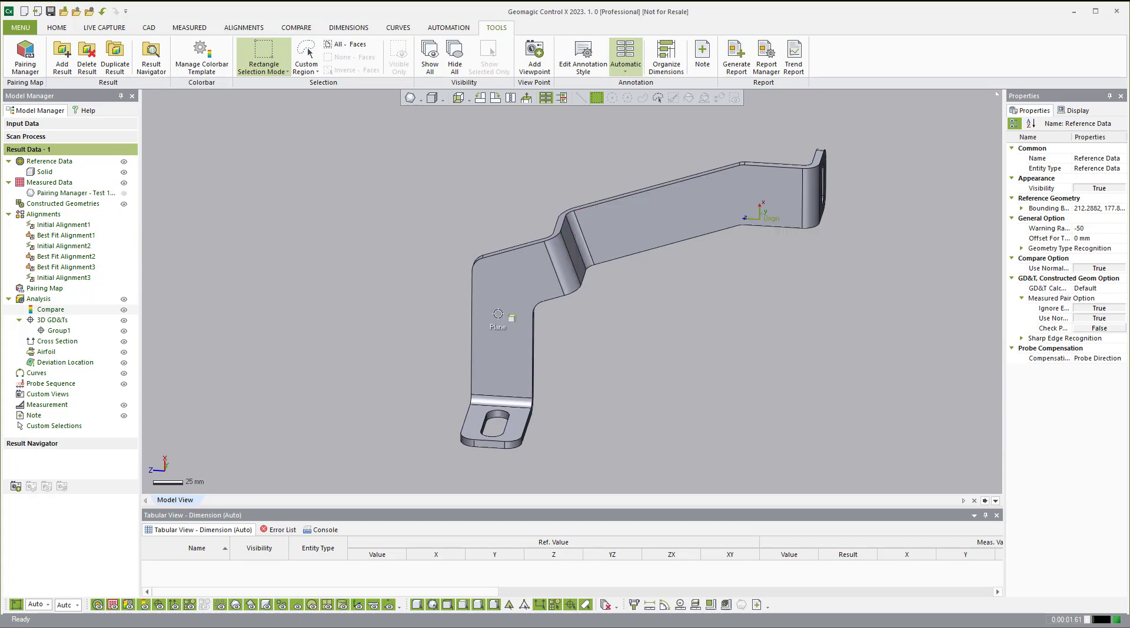
# Add a linear dimension between the centres of the foot slot's two rounded end faces, with a ±0.15 tolerance.
pyautogui.scroll(6, 506, 412)
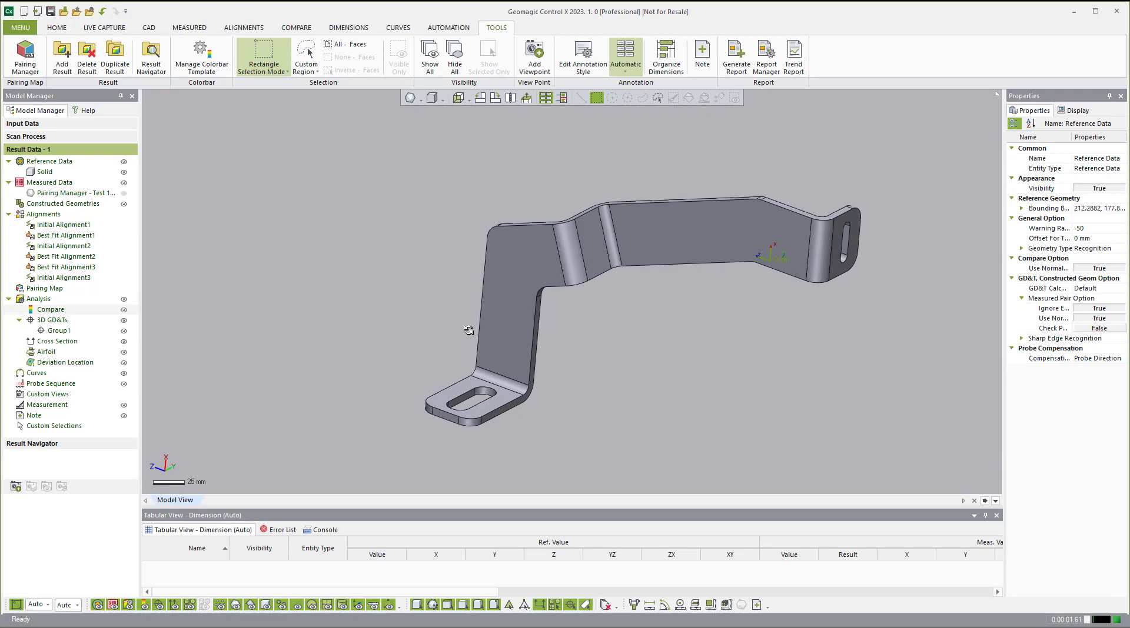
pyautogui.scroll(2, 522, 406)
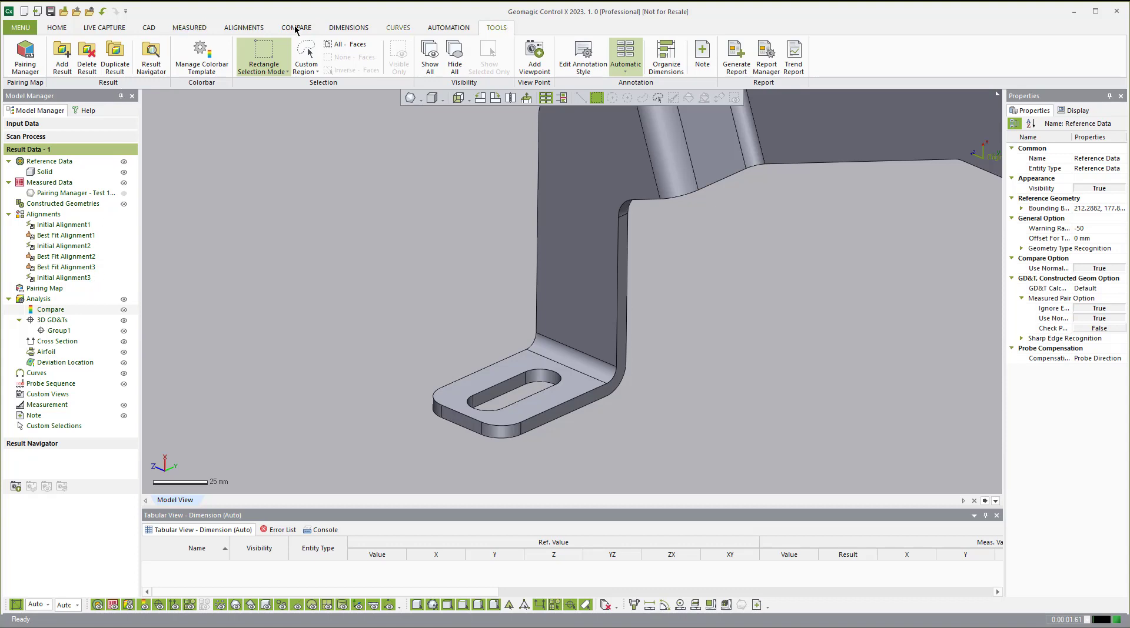
pyautogui.click(57, 28)
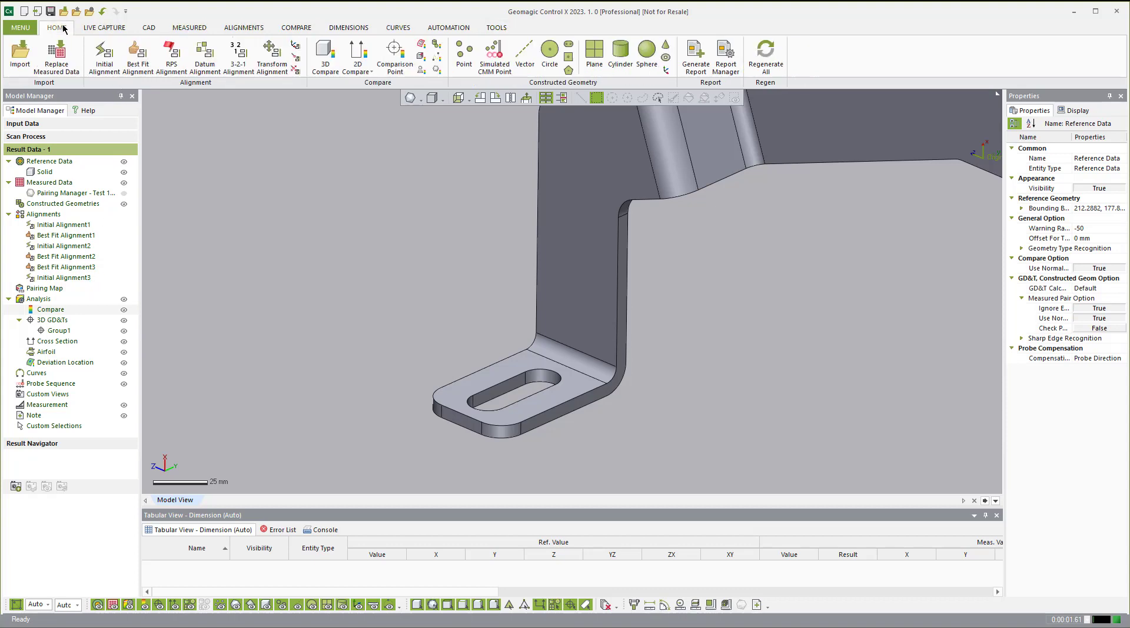
pyautogui.click(348, 28)
pyautogui.click(184, 52)
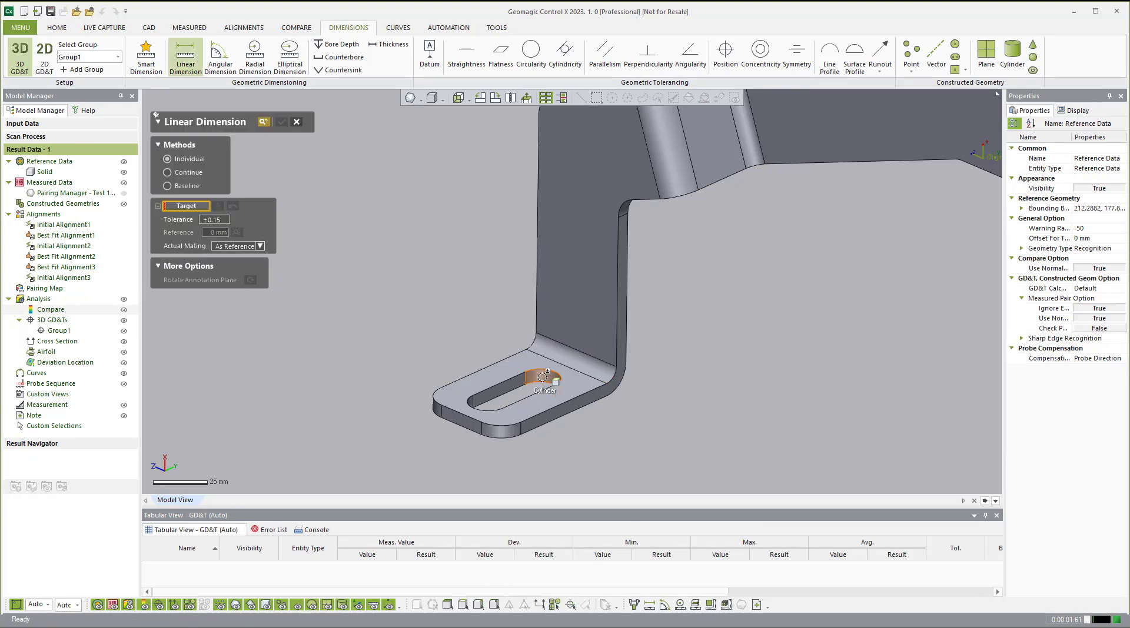
pyautogui.click(541, 378)
pyautogui.moveTo(471, 347); pyautogui.dragTo(506, 377, button='right')
pyautogui.scroll(3, 552, 391)
pyautogui.click(521, 391)
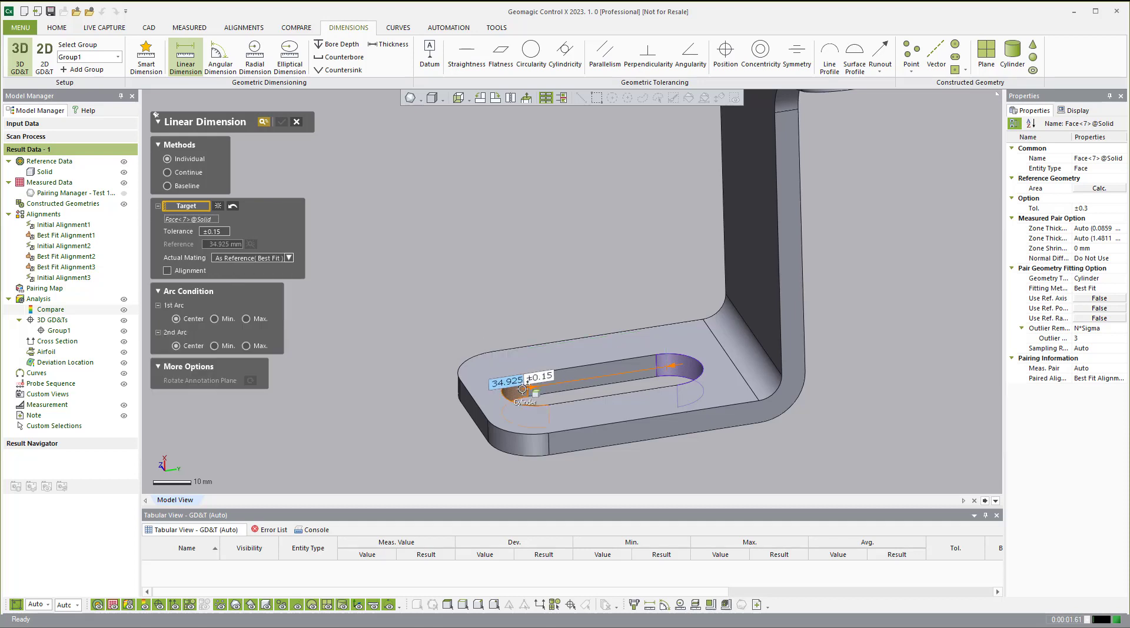
pyautogui.click(594, 291)
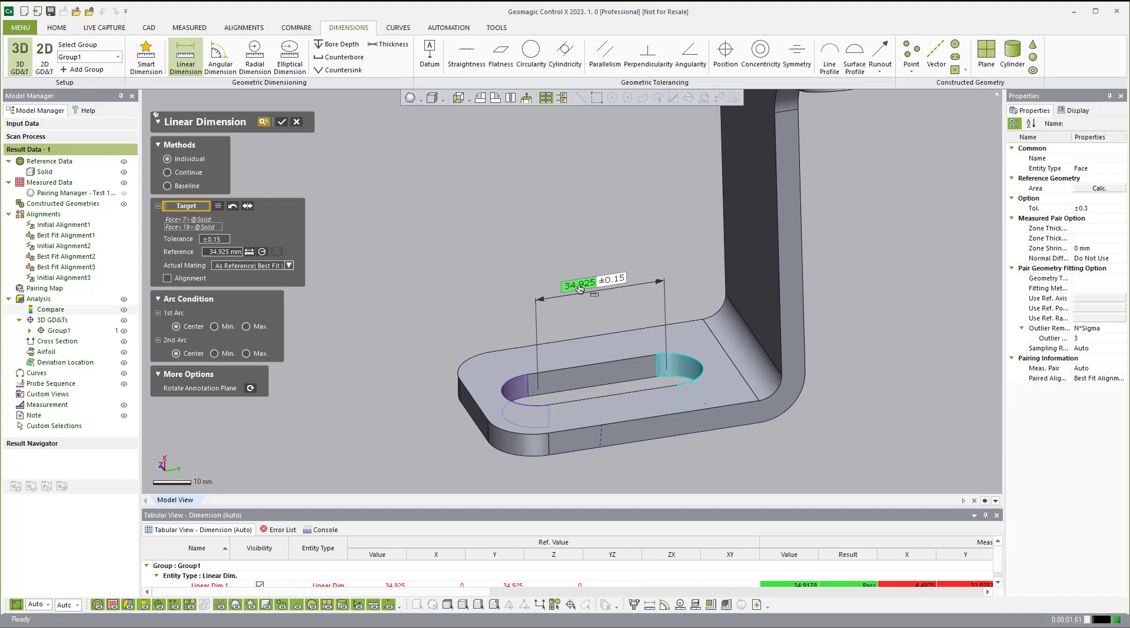
pyautogui.rightClick(580, 288)
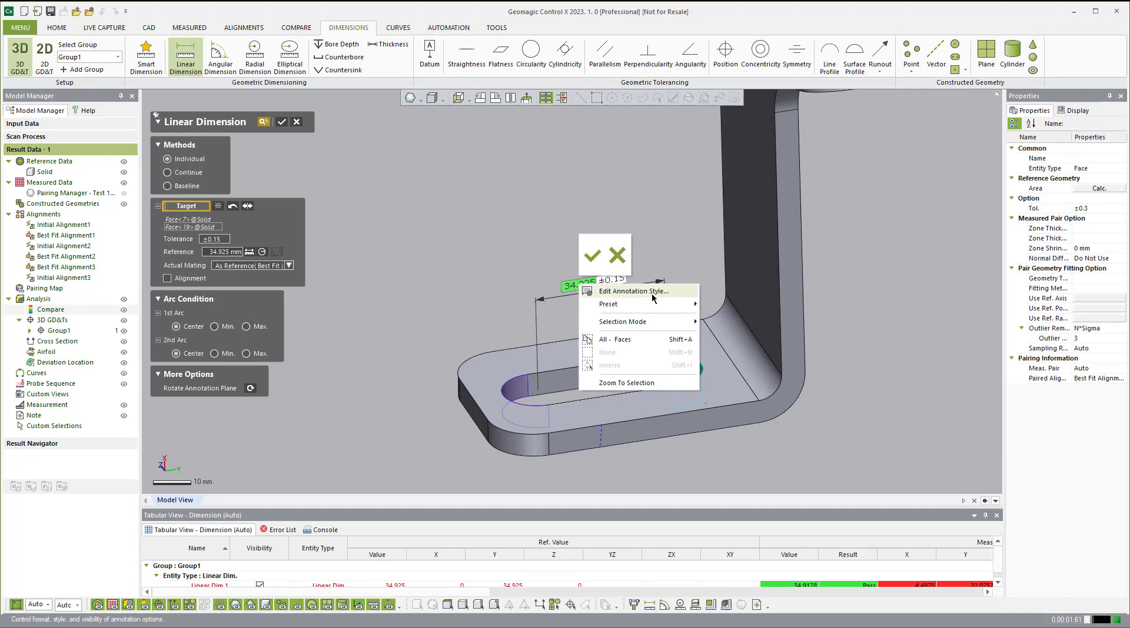
pyautogui.click(467, 220)
pyautogui.click(281, 122)
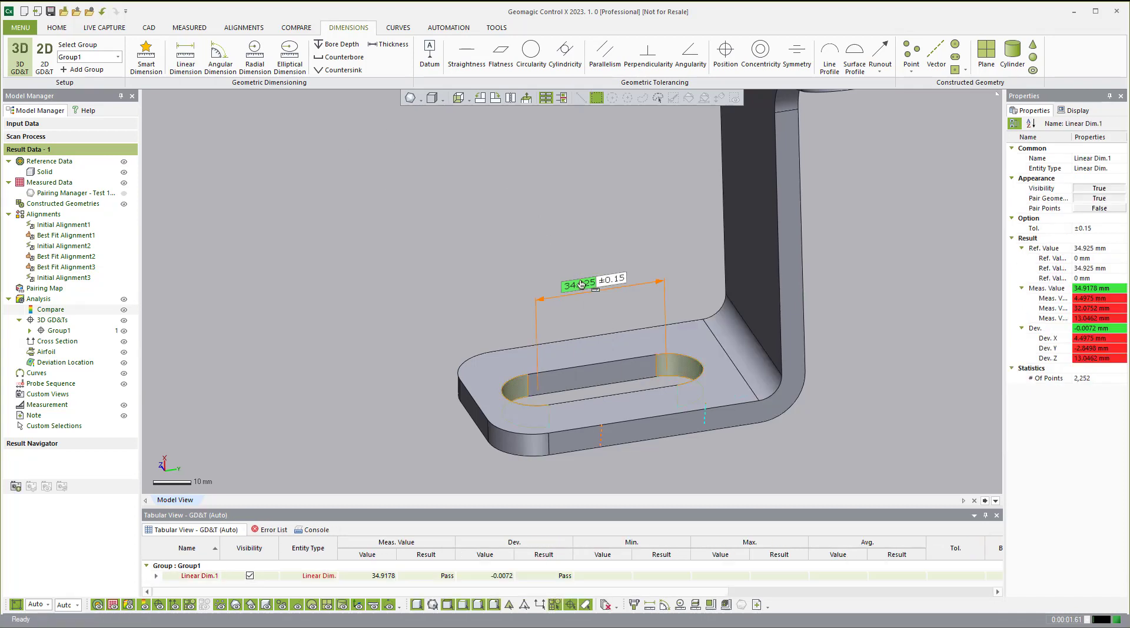
# Apply the Detailed annotation preset to the slot's length dimension.
pyautogui.rightClick(581, 286)
pyautogui.moveTo(624, 302)
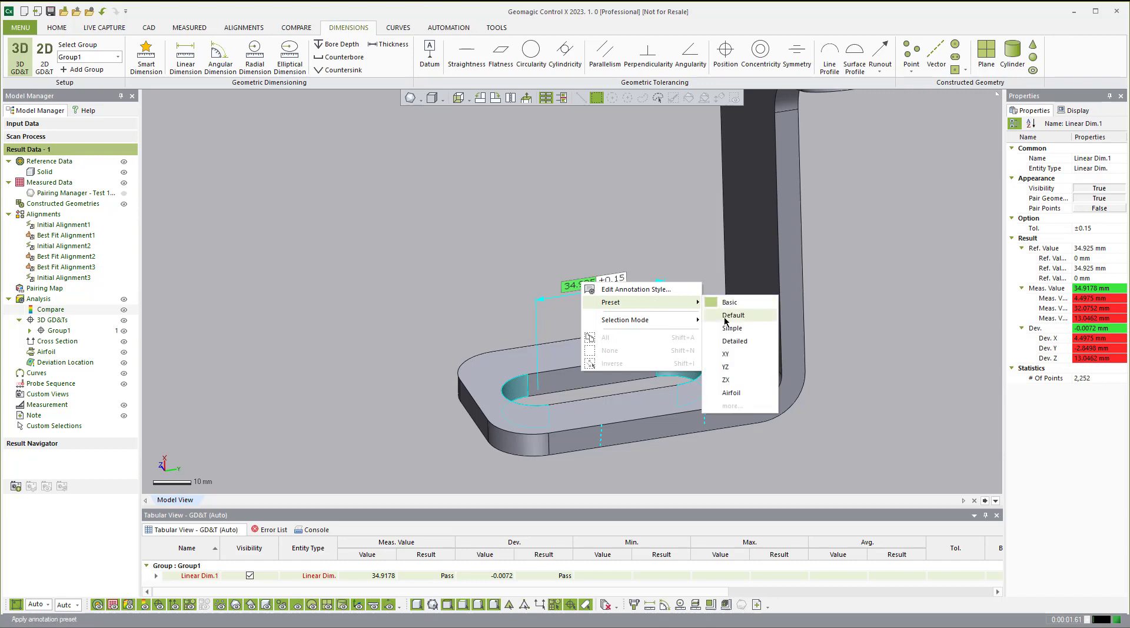
pyautogui.click(735, 342)
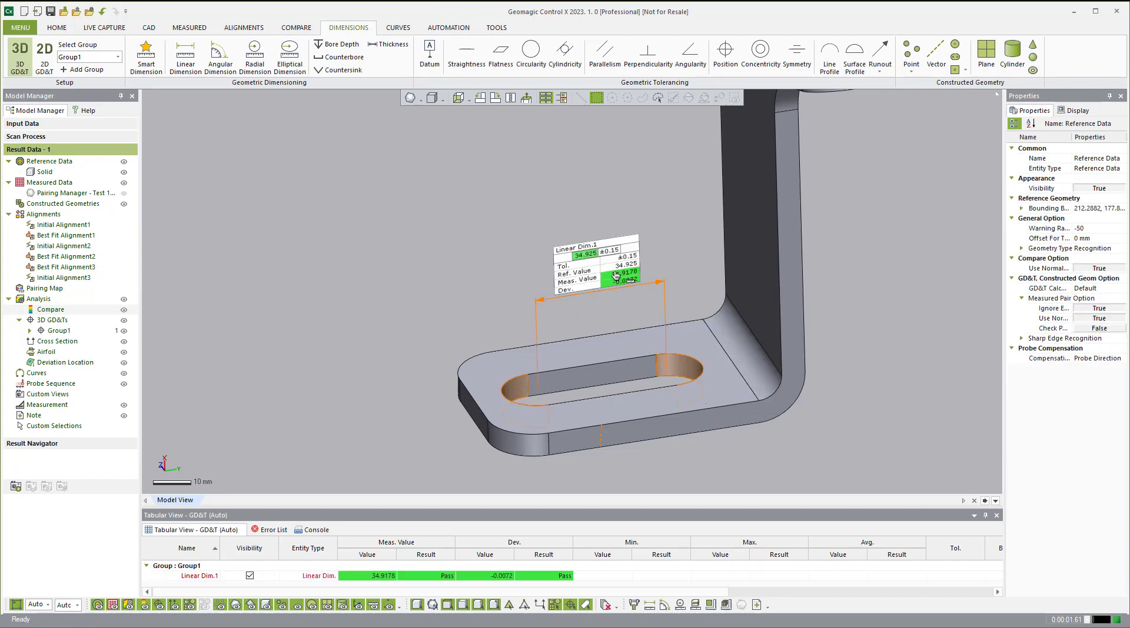
# Show the measured scan to compare its slot with the dimensioned reference slot, and hide the scan again.
pyautogui.moveTo(615, 276); pyautogui.dragTo(621, 281, button='right')
pyautogui.click(124, 193)
pyautogui.moveTo(263, 204); pyautogui.dragTo(645, 259, button='right')
pyautogui.click(605, 270)
pyautogui.moveTo(622, 378); pyautogui.dragTo(677, 421, button='right')
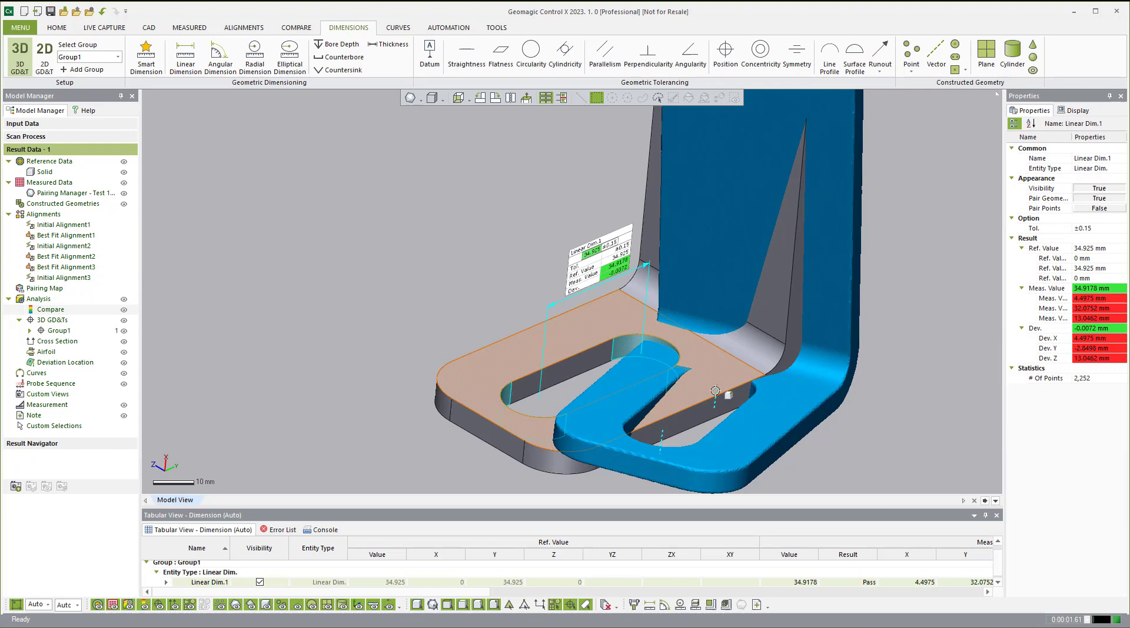
pyautogui.moveTo(645, 316); pyautogui.dragTo(636, 289, button='right')
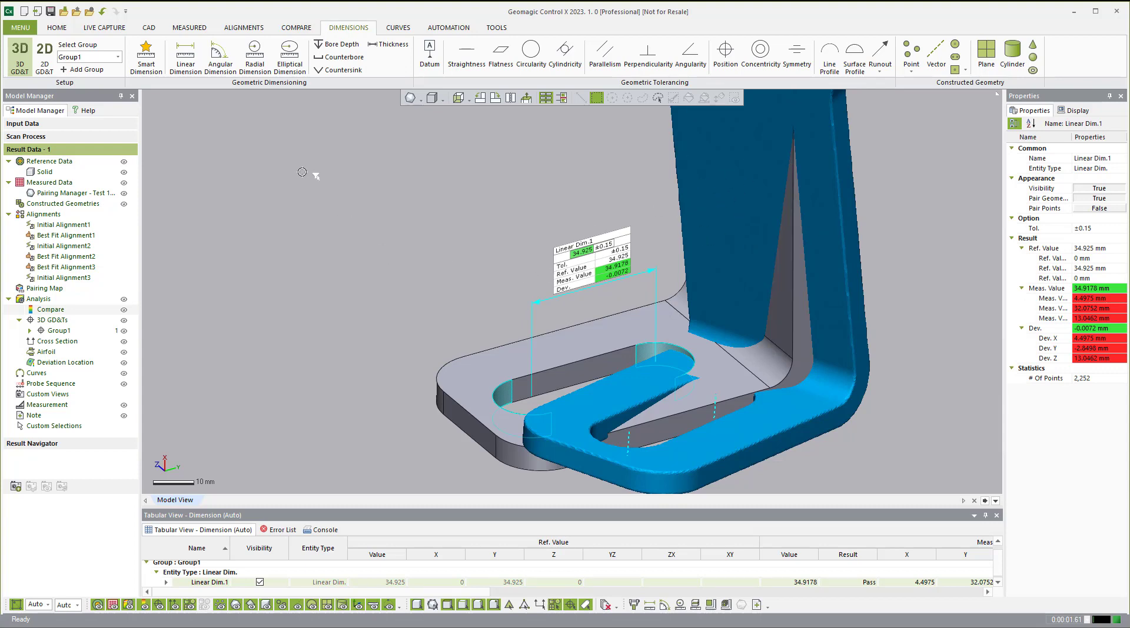
pyautogui.click(285, 158)
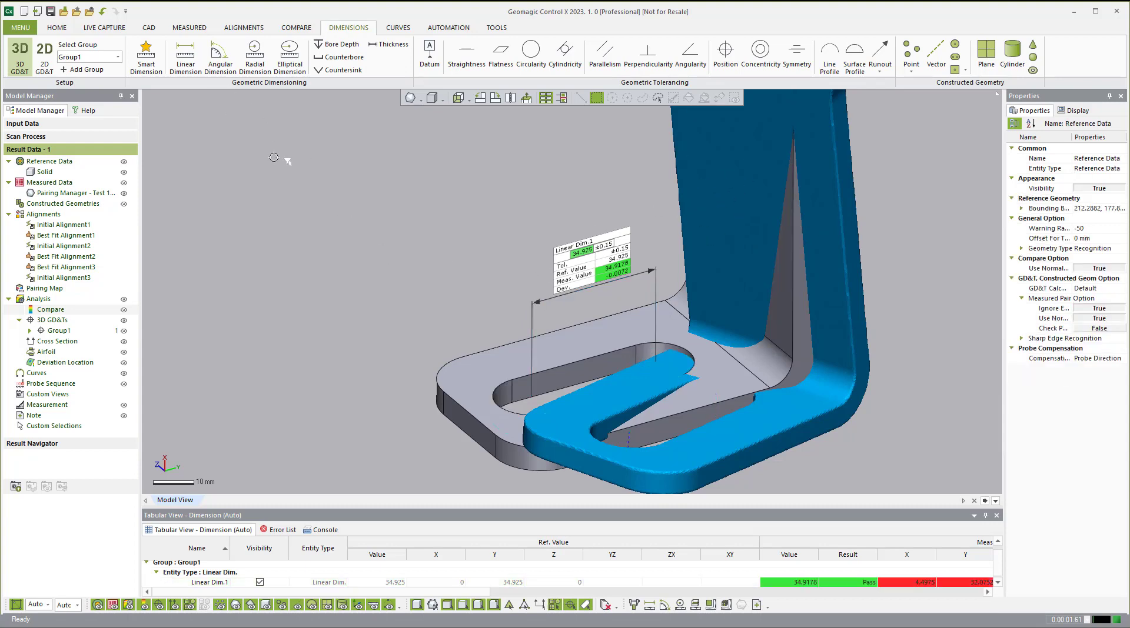
pyautogui.click(123, 193)
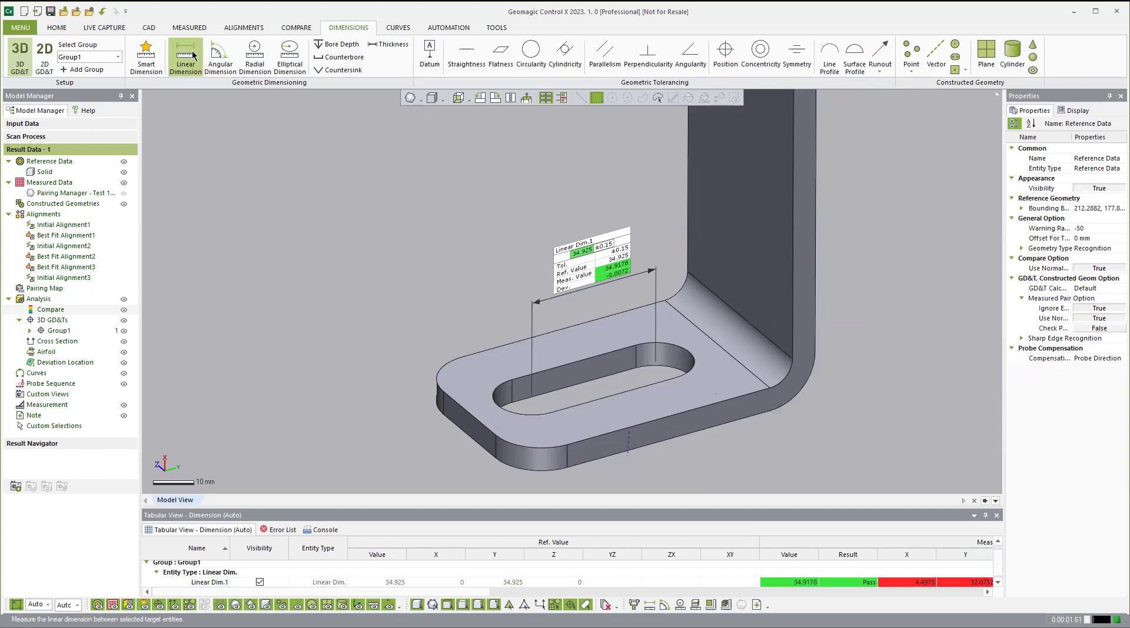
# Add a linear dimension across the slot's width between its two straight side faces, with a ±0.1 tolerance.
pyautogui.click(600, 371)
pyautogui.moveTo(600, 371); pyautogui.dragTo(681, 335, button='right')
pyautogui.click(712, 323)
pyautogui.click(712, 322)
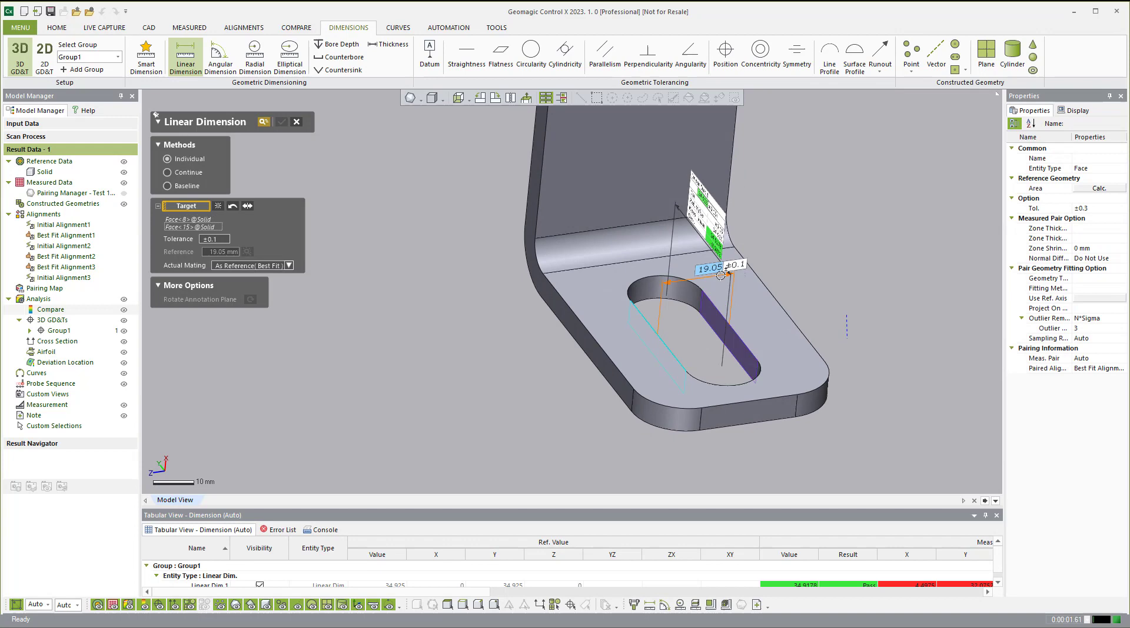
pyautogui.click(809, 194)
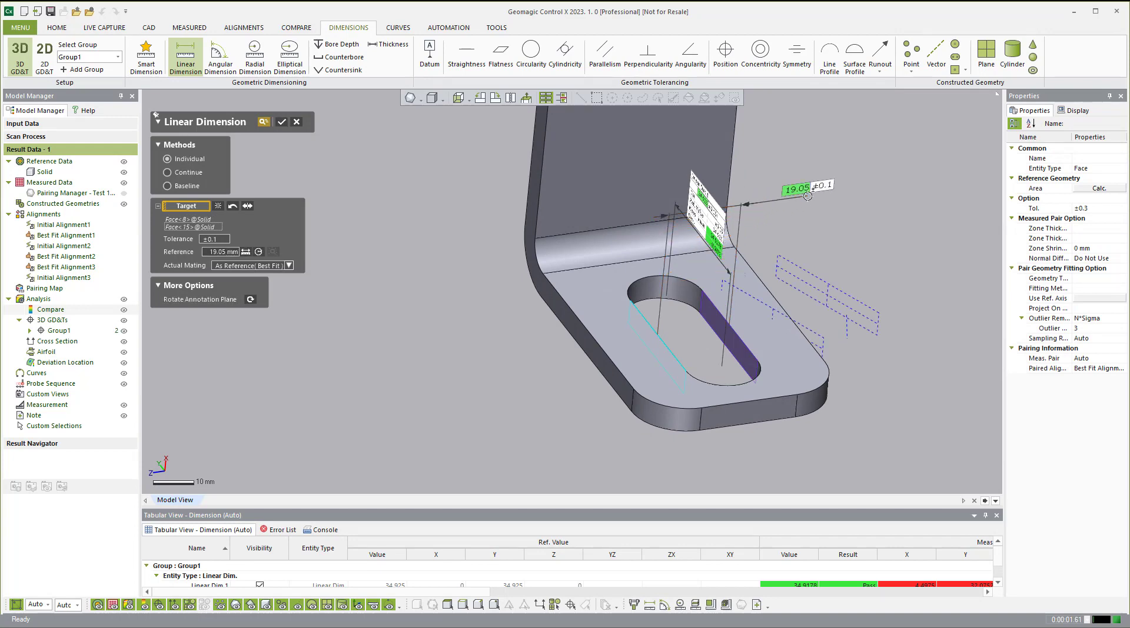
pyautogui.click(283, 121)
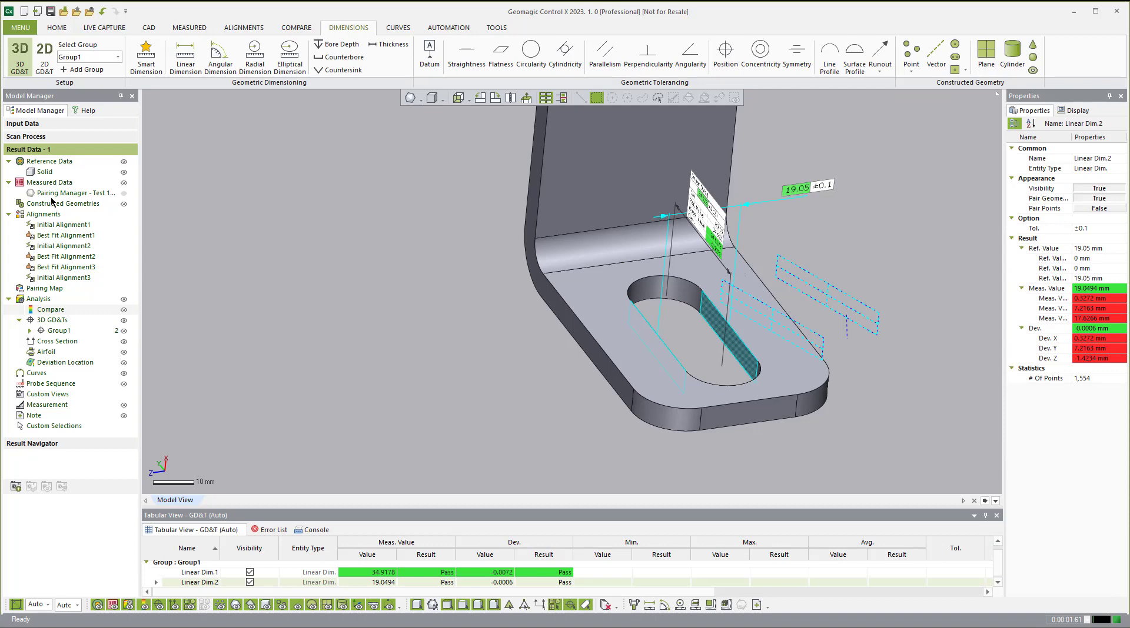
# Show the measured scan and add a linear dimension from the upright leg's broad face to the foot's end face, with a ±0.15 tolerance.
pyautogui.click(124, 193)
pyautogui.moveTo(653, 253); pyautogui.dragTo(660, 283, button='right')
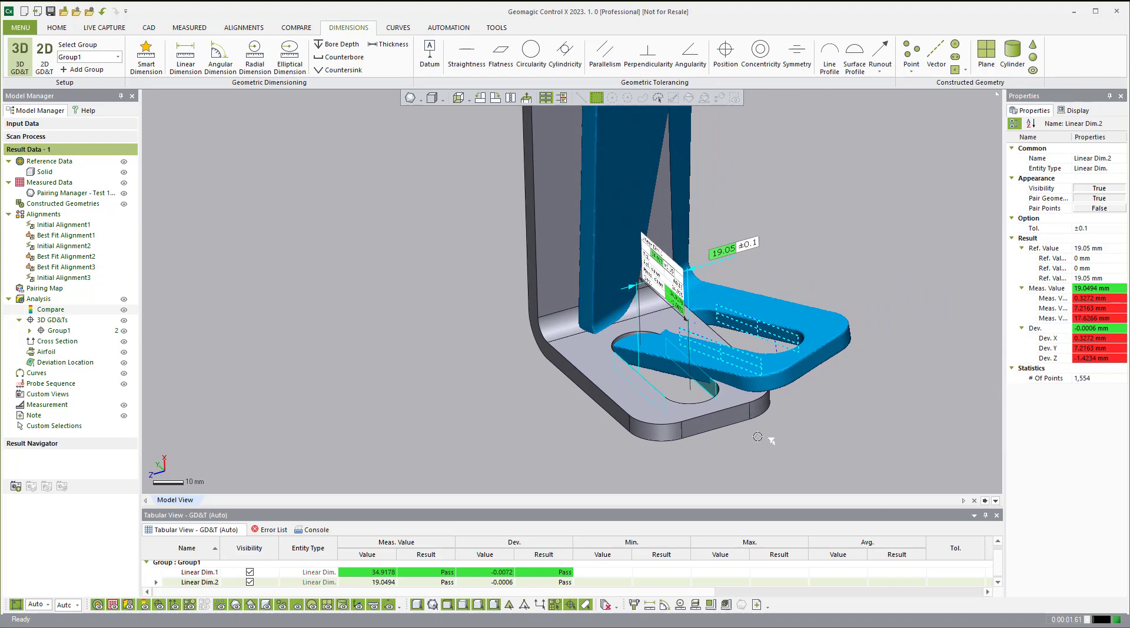
pyautogui.click(185, 55)
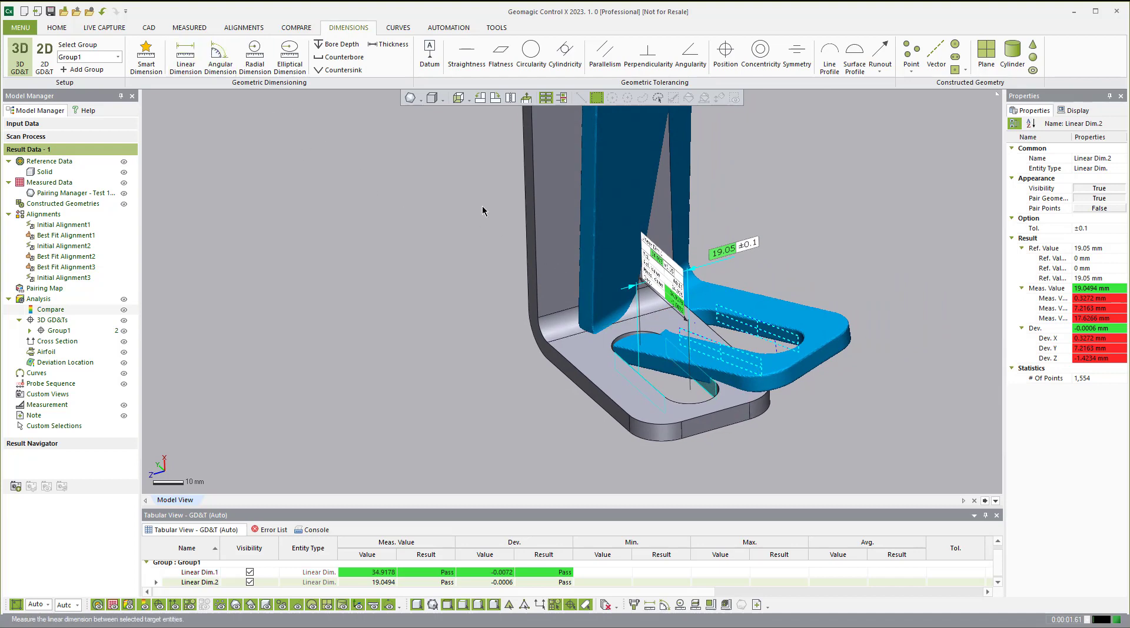
pyautogui.press('Escape')
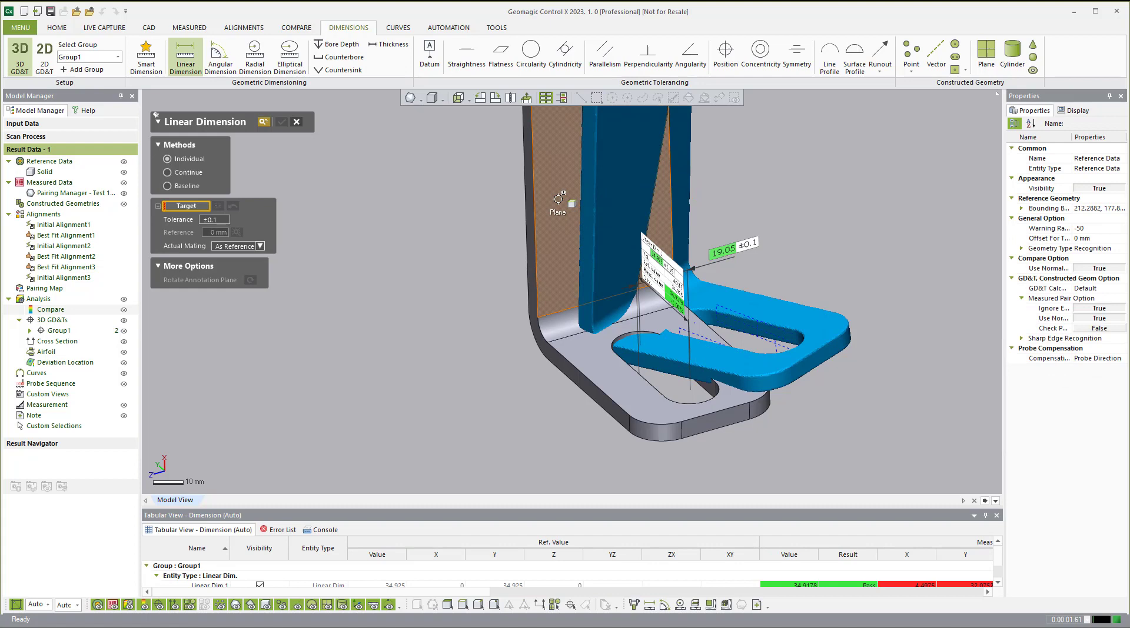
pyautogui.click(565, 199)
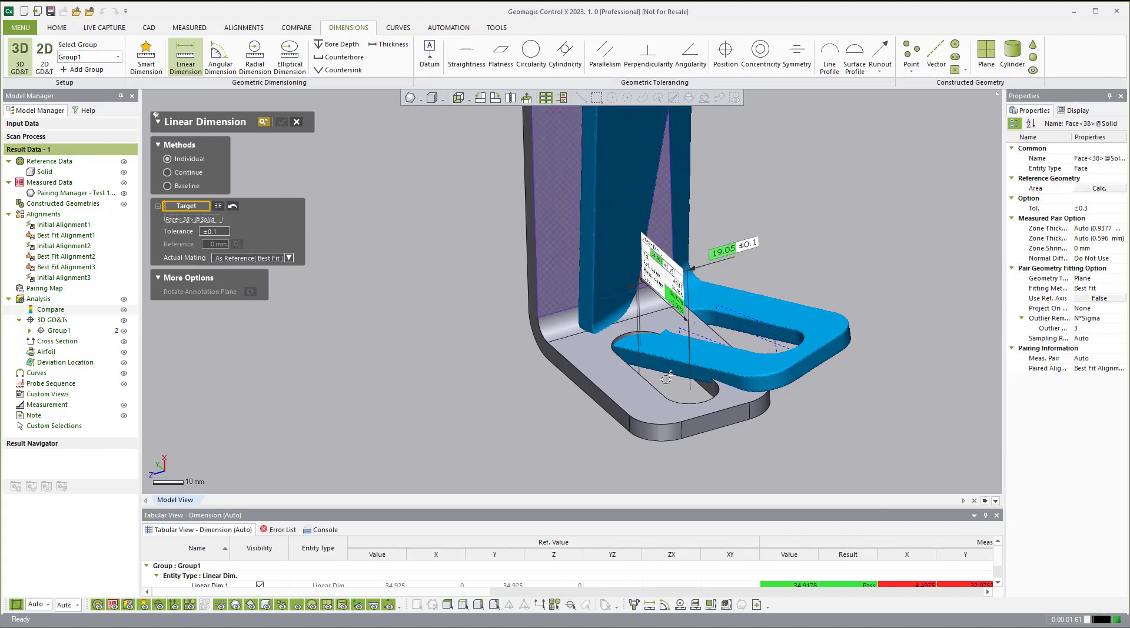
pyautogui.click(710, 419)
pyautogui.click(808, 200)
pyautogui.moveTo(484, 263); pyautogui.dragTo(522, 250, button='right')
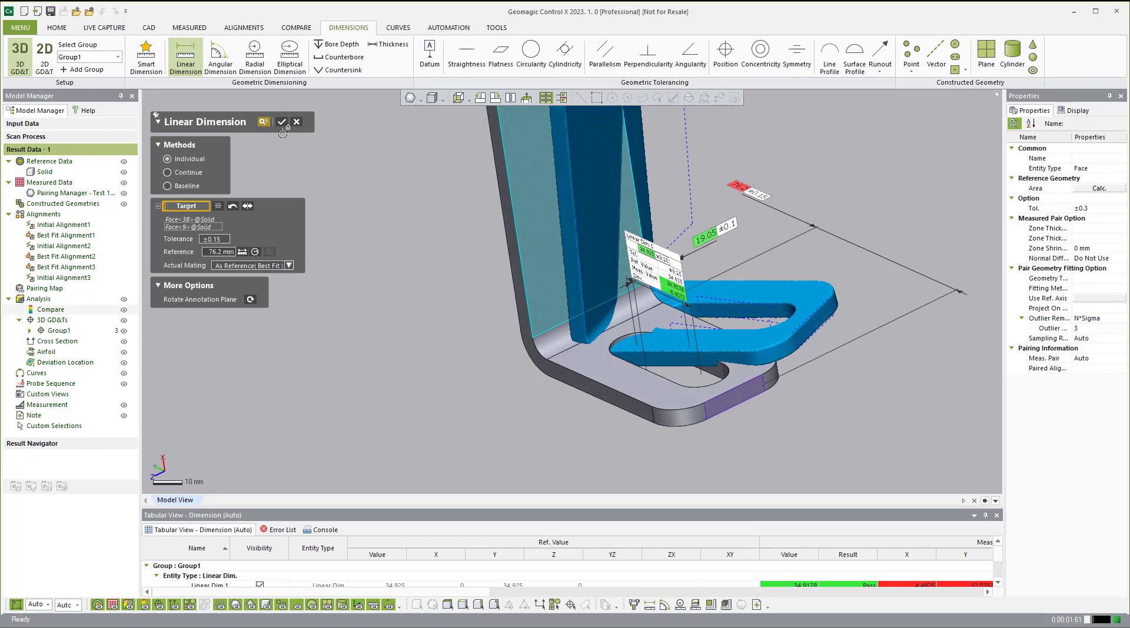
pyautogui.click(282, 122)
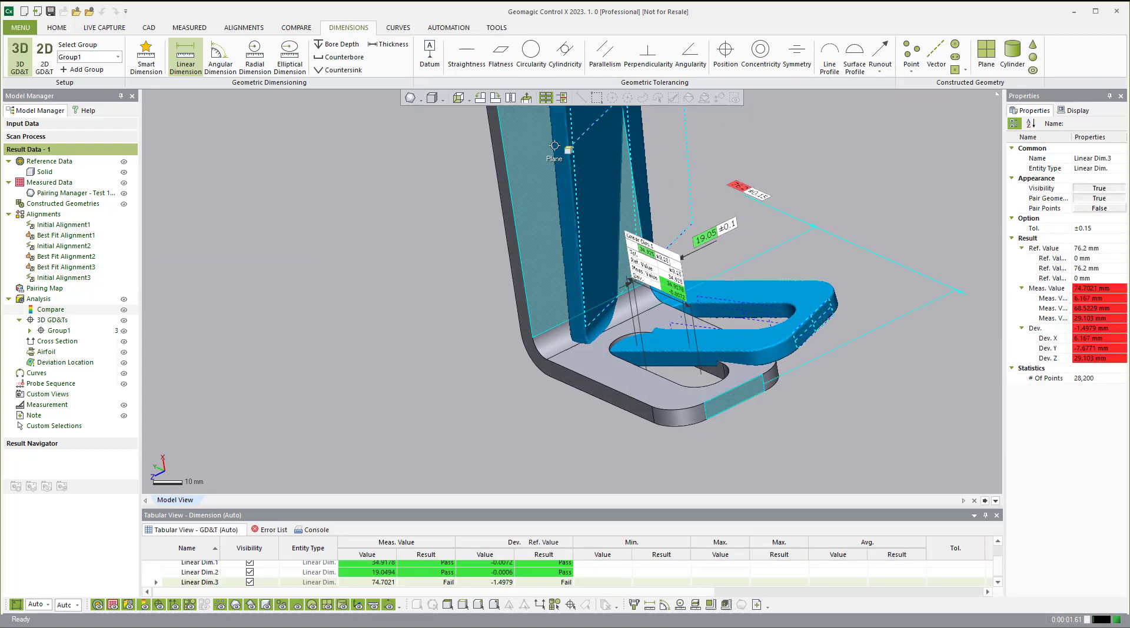
# Apply the Detailed annotation preset to the dimension between the upright leg and the foot's end face.
pyautogui.click(762, 199)
pyautogui.moveTo(762, 199); pyautogui.dragTo(721, 200, button='right')
pyautogui.moveTo(759, 235); pyautogui.dragTo(785, 253, button='right')
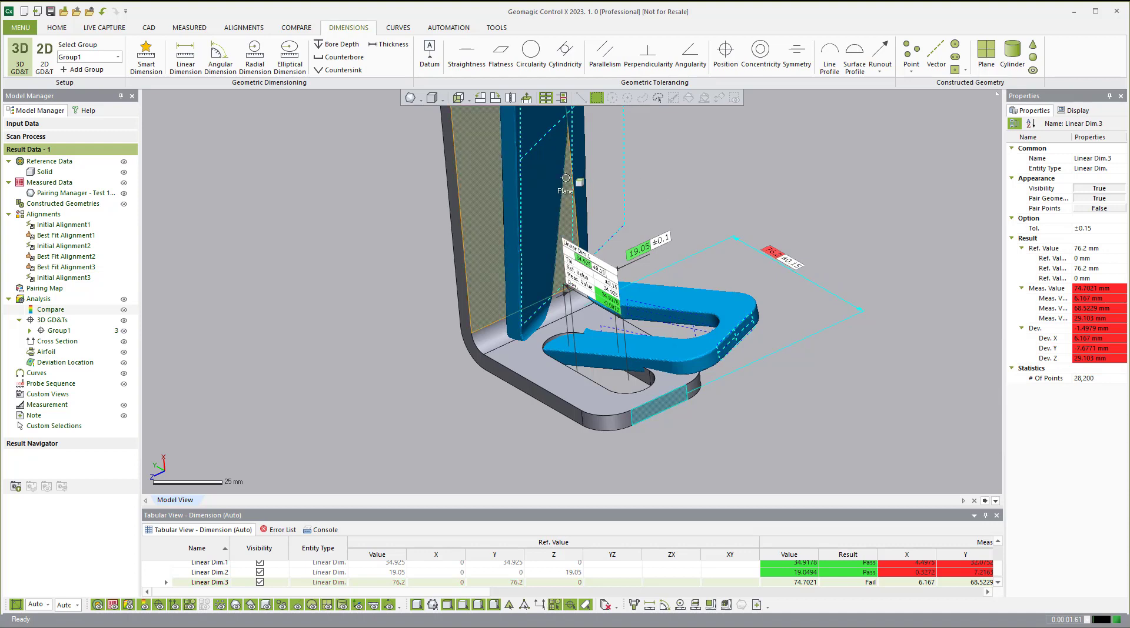
pyautogui.moveTo(829, 271); pyautogui.dragTo(752, 193, button='right')
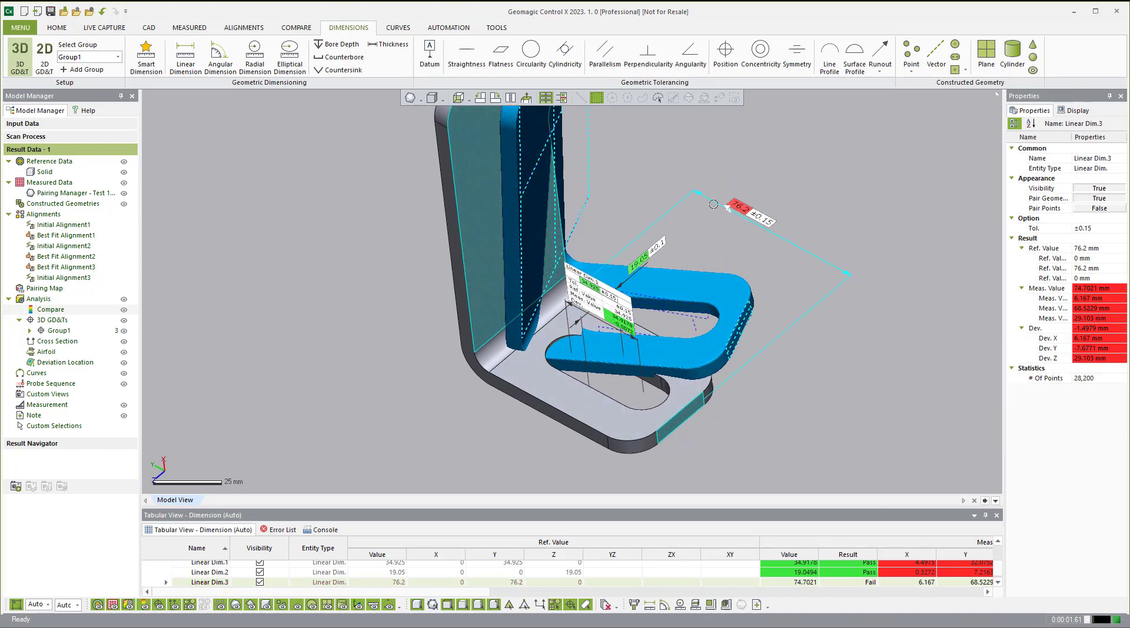
pyautogui.rightClick(765, 216)
pyautogui.moveTo(878, 241)
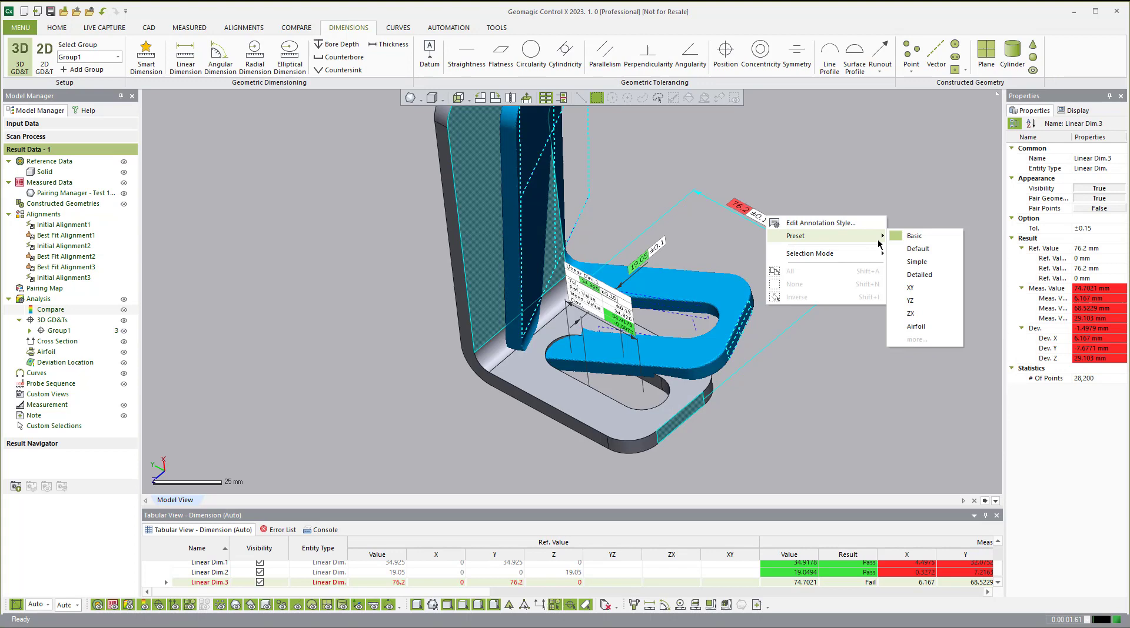
pyautogui.click(919, 276)
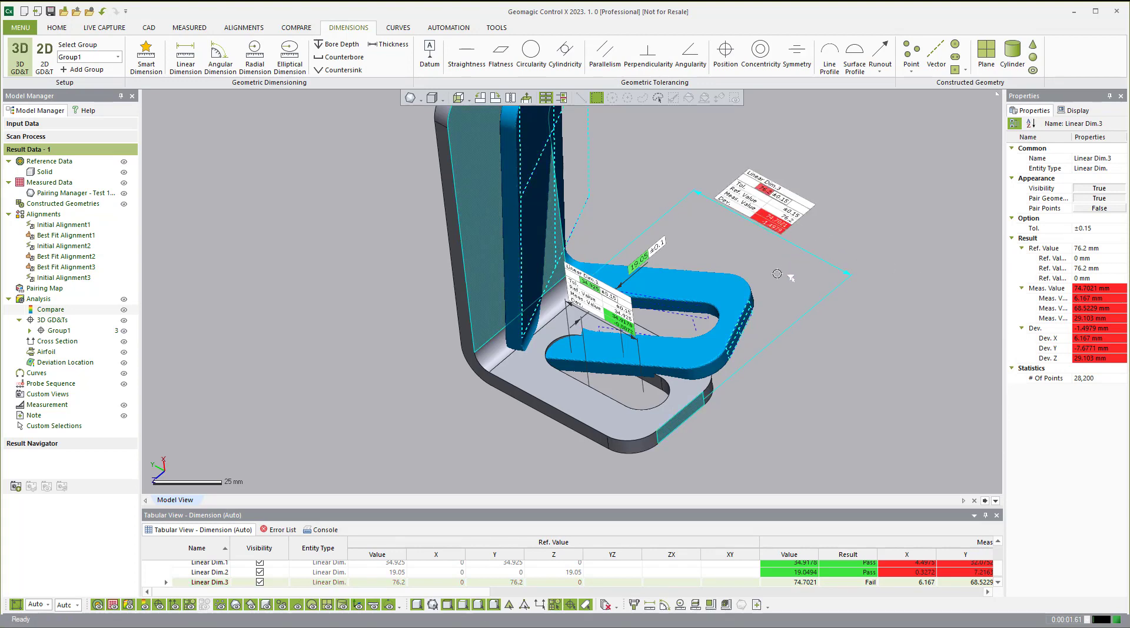
# Set the annotation style for the whole Dimension category to Detailed in the Annotation Style Manager and close it.
pyautogui.moveTo(798, 321); pyautogui.dragTo(837, 325, button='right')
pyautogui.moveTo(527, 245); pyautogui.dragTo(530, 245, button='right')
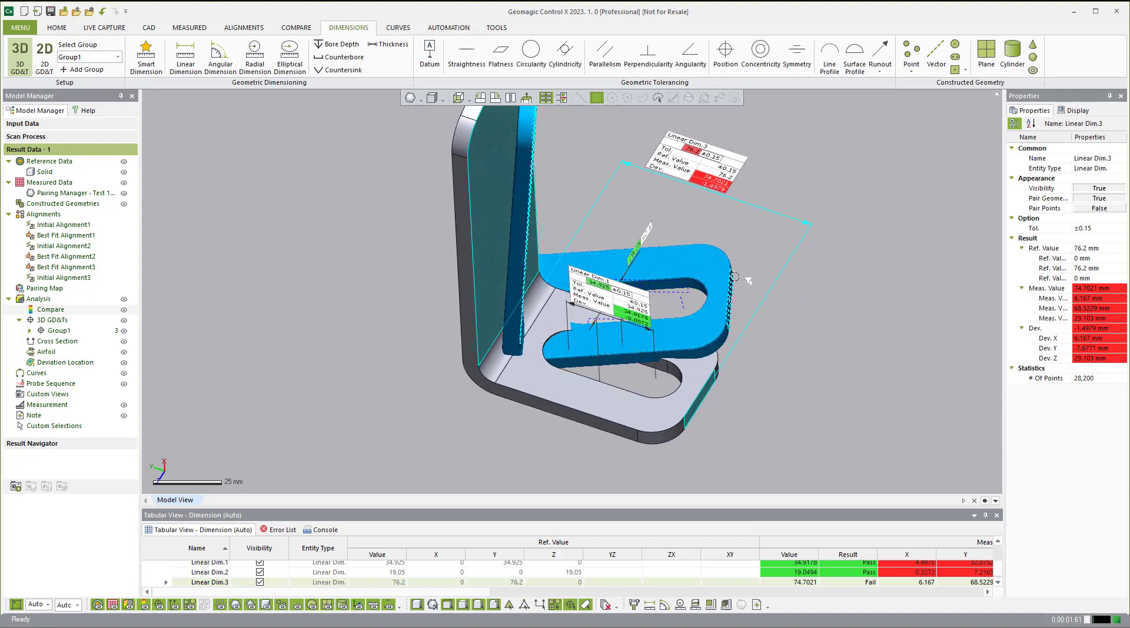
pyautogui.moveTo(735, 277); pyautogui.dragTo(876, 180, button='right')
pyautogui.click(878, 181)
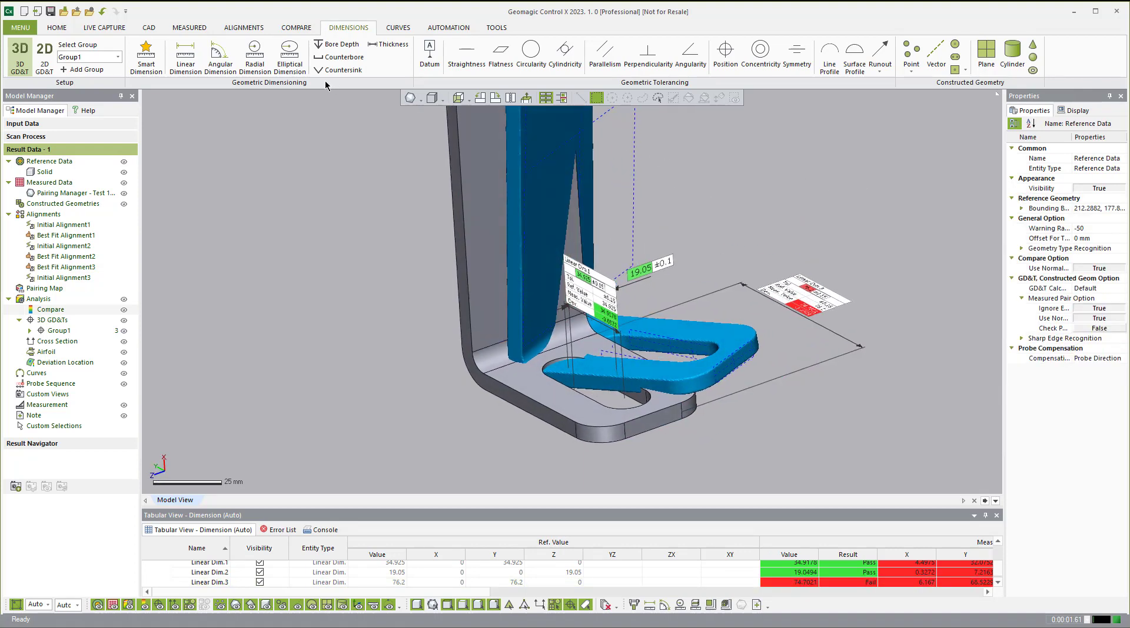
pyautogui.rightClick(737, 179)
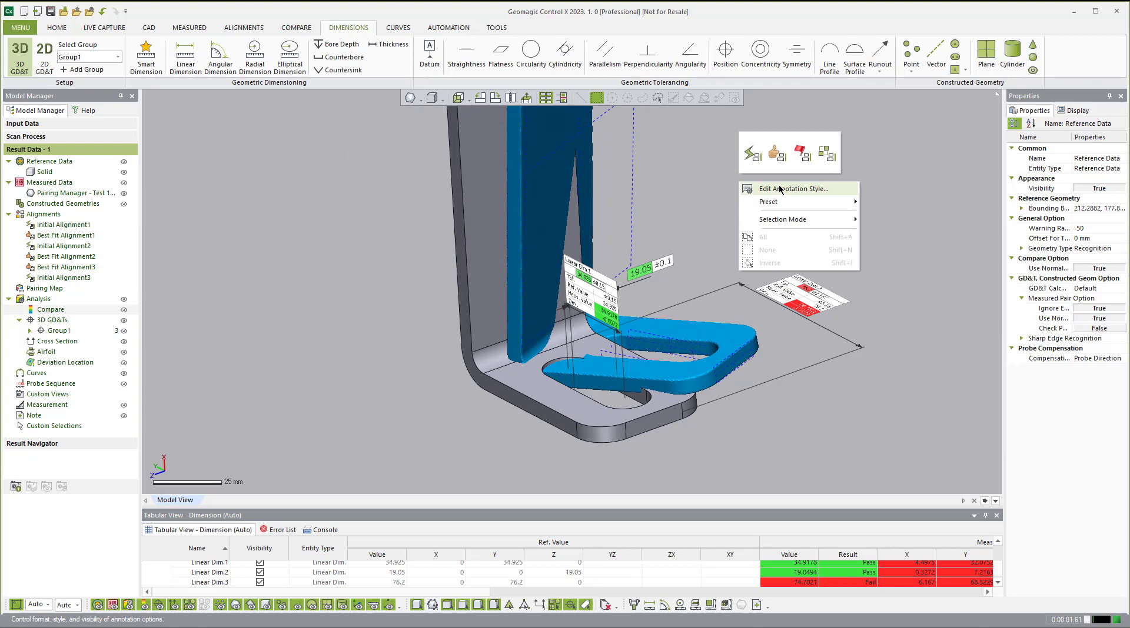
pyautogui.click(951, 250)
pyautogui.click(800, 294)
pyautogui.rightClick(827, 302)
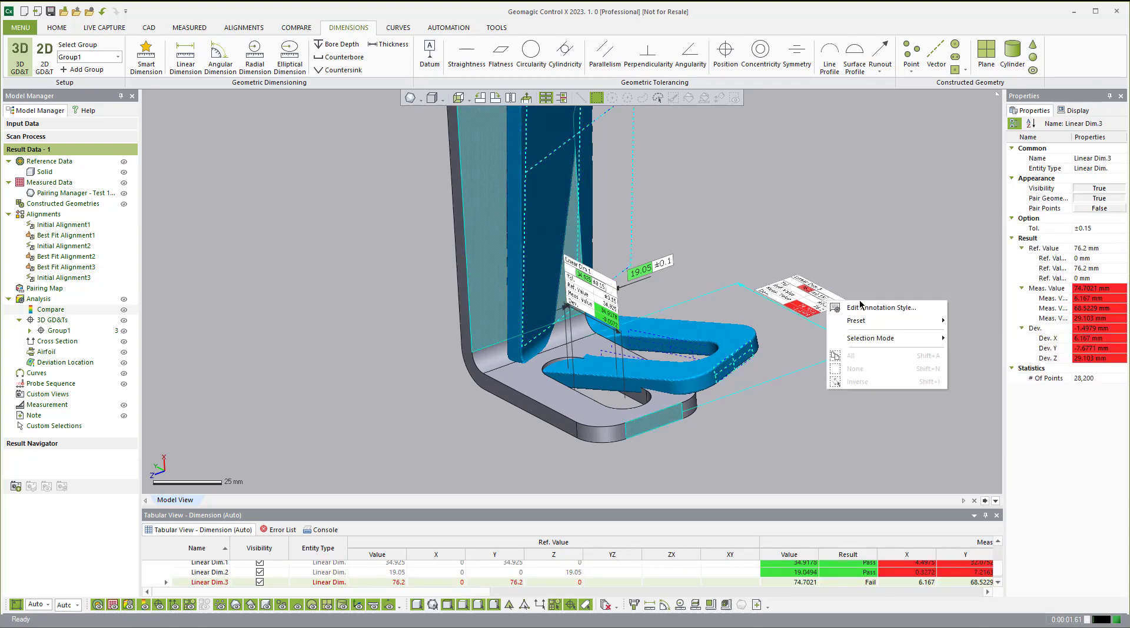
pyautogui.click(866, 307)
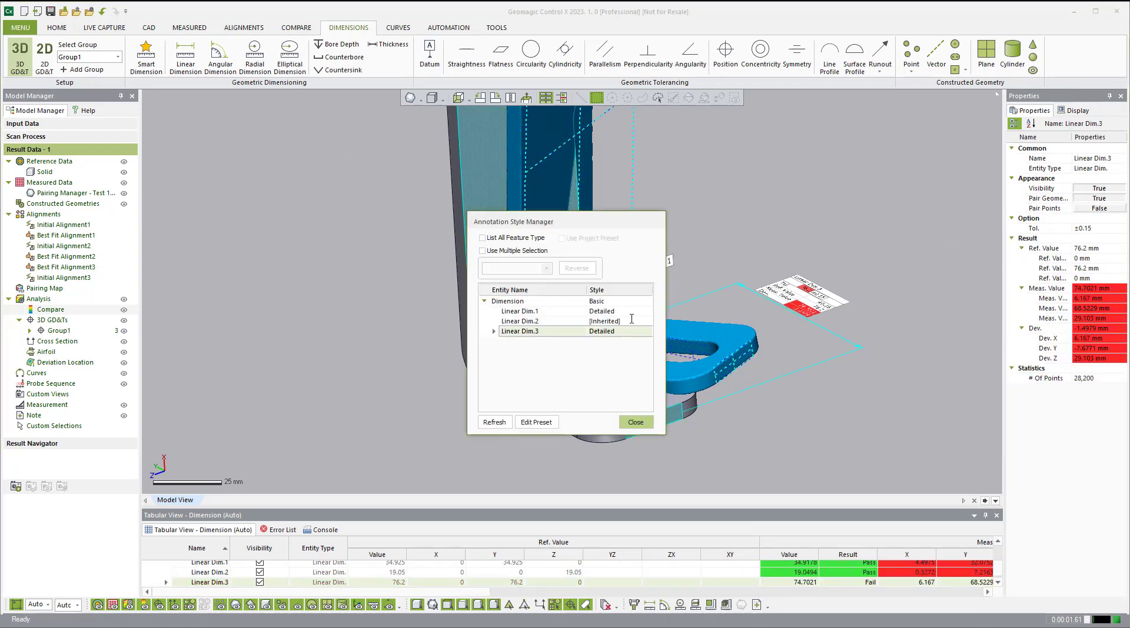
pyautogui.click(638, 301)
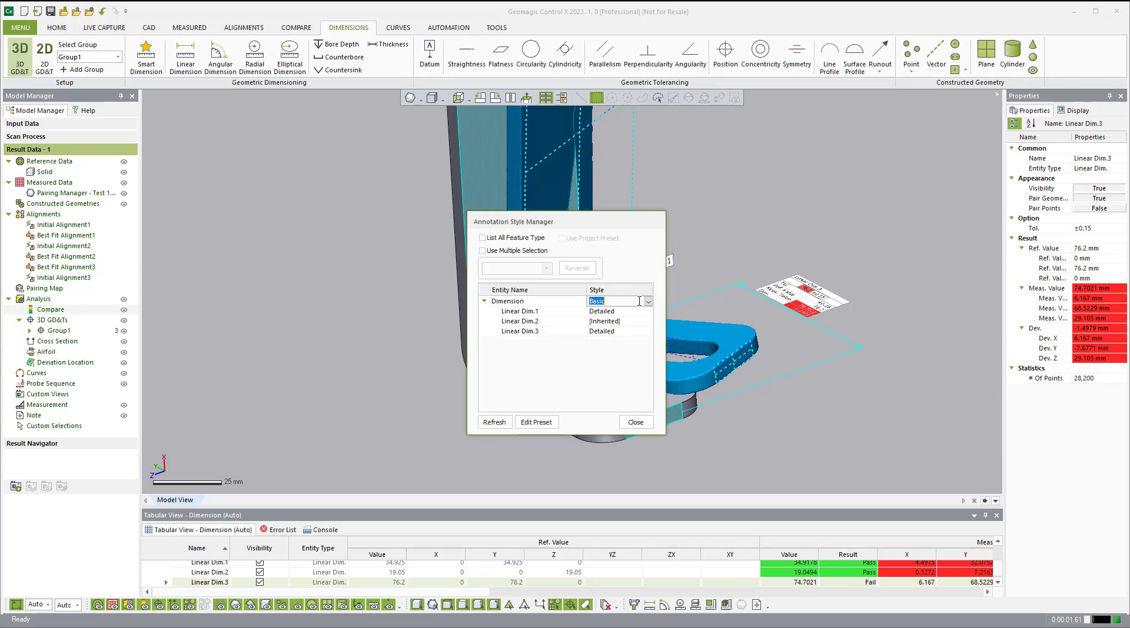
pyautogui.click(648, 302)
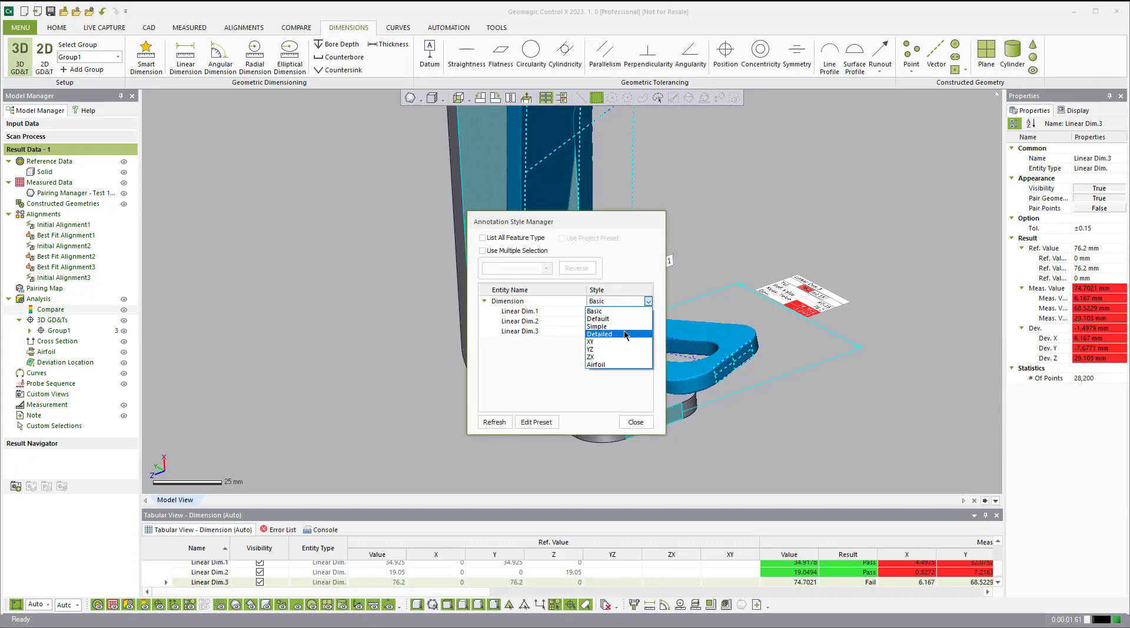
pyautogui.click(625, 334)
pyautogui.click(649, 422)
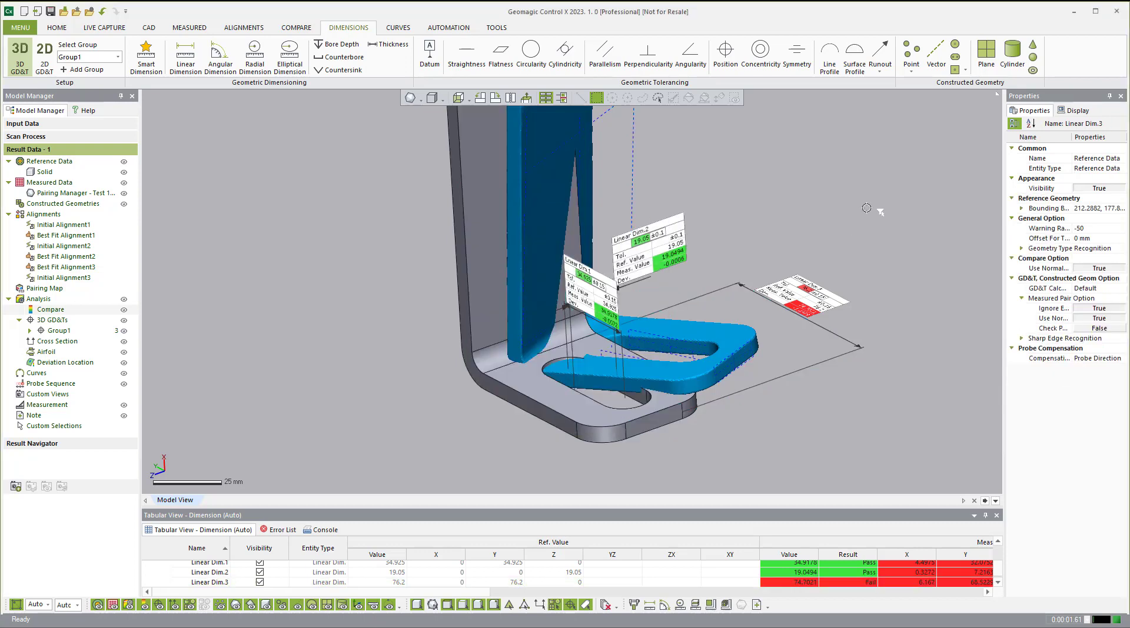
# Add an angular dimension between the upright leg's broad face and the foot's slotted face, placing its annotation outside the bend.
pyautogui.click(219, 56)
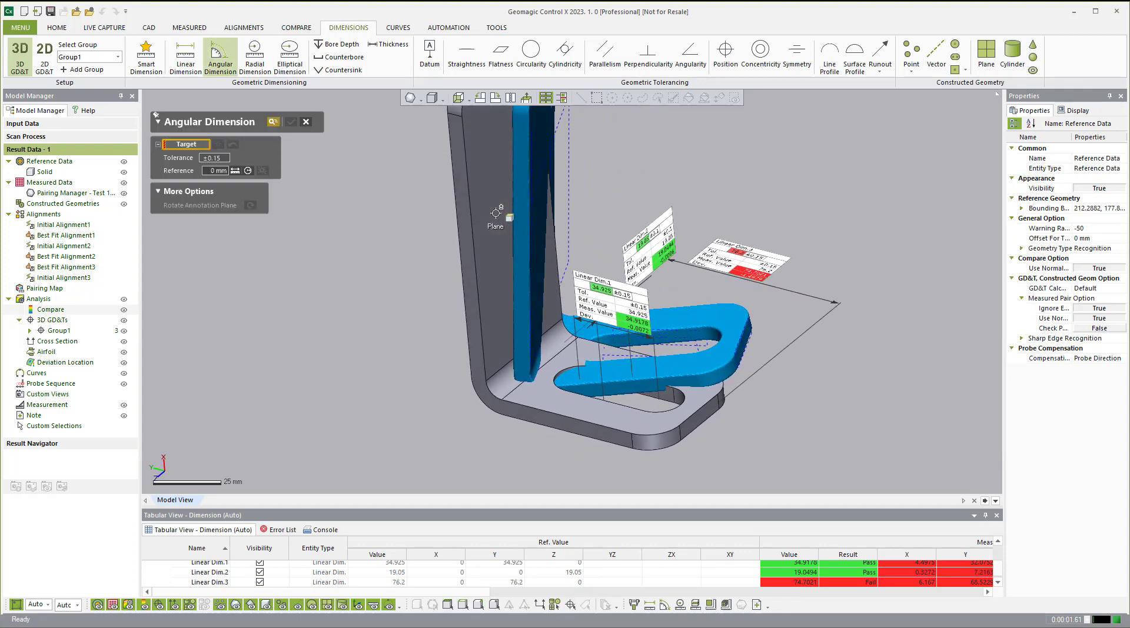
pyautogui.click(490, 241)
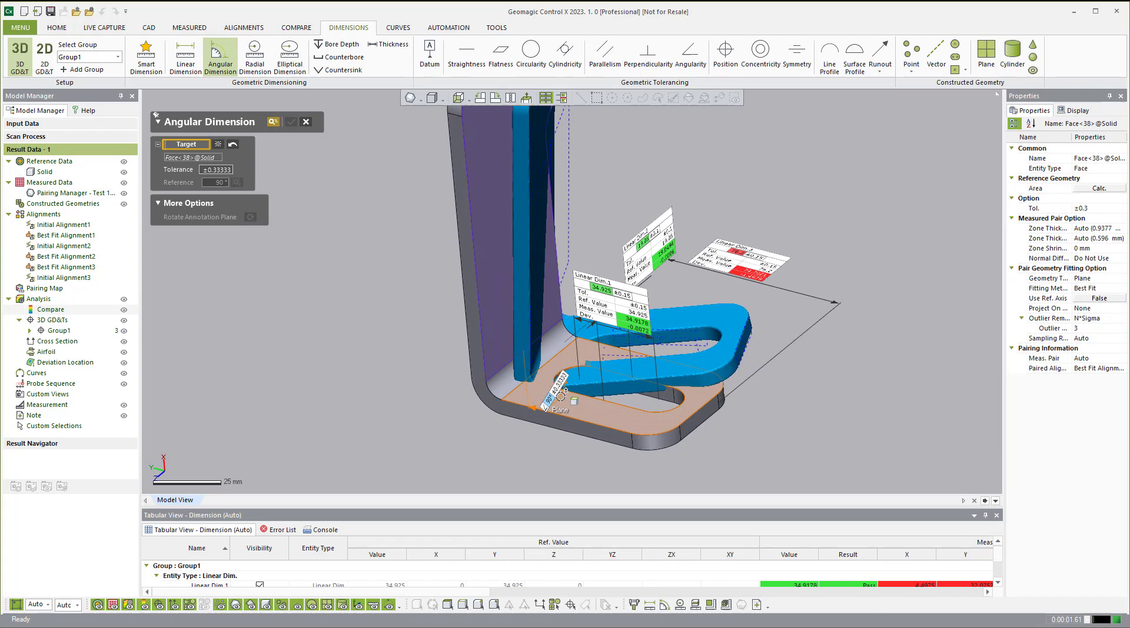
pyautogui.click(554, 390)
pyautogui.click(700, 180)
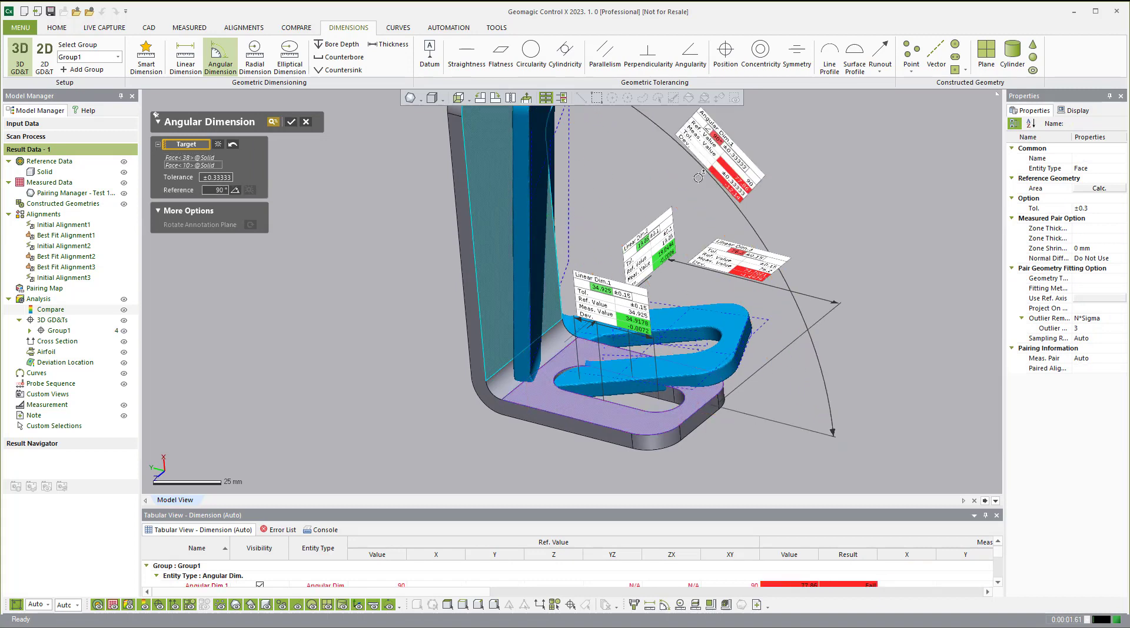
pyautogui.scroll(-3, 702, 178)
pyautogui.moveTo(702, 178)
pyautogui.mouseDown(button='right')
pyautogui.moveTo(753, 194)
pyautogui.moveTo(709, 189)
pyautogui.mouseUp(button='right')
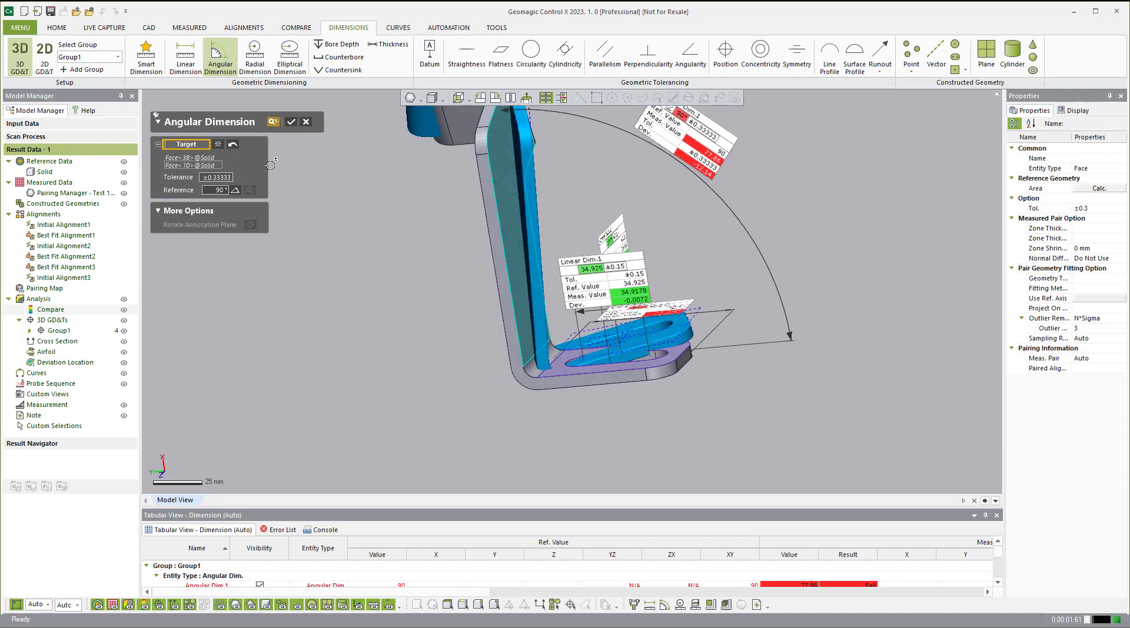
# Set the angular dimension's tolerance to ±0.5, hide the measured scan, and accept the dimension.
pyautogui.click(228, 177)
pyautogui.press('Down')
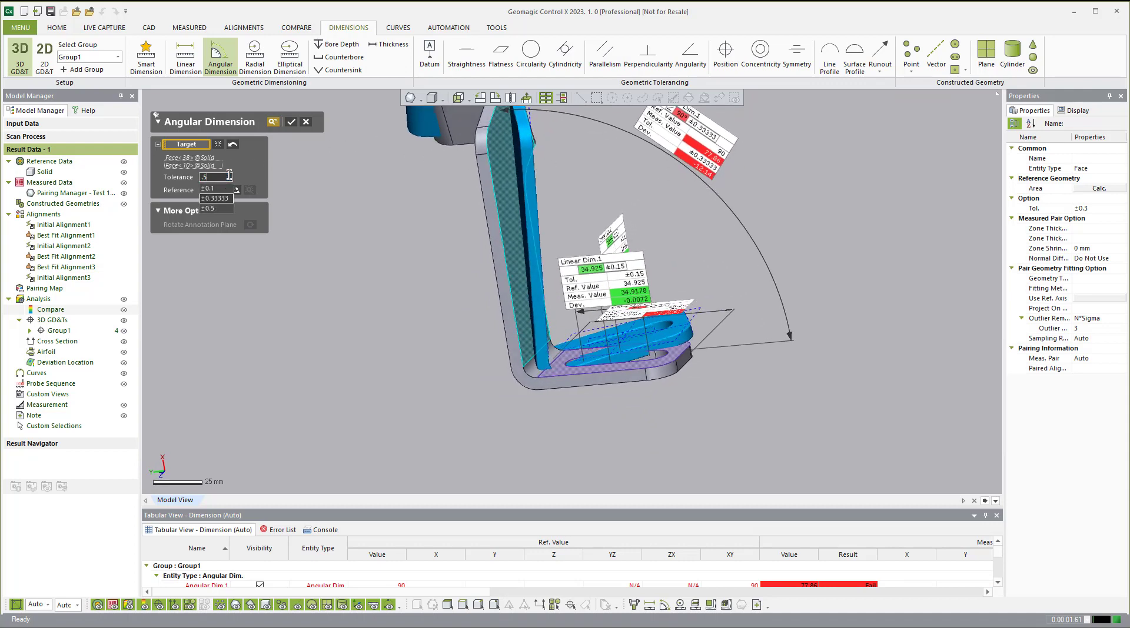
pyautogui.press('Return')
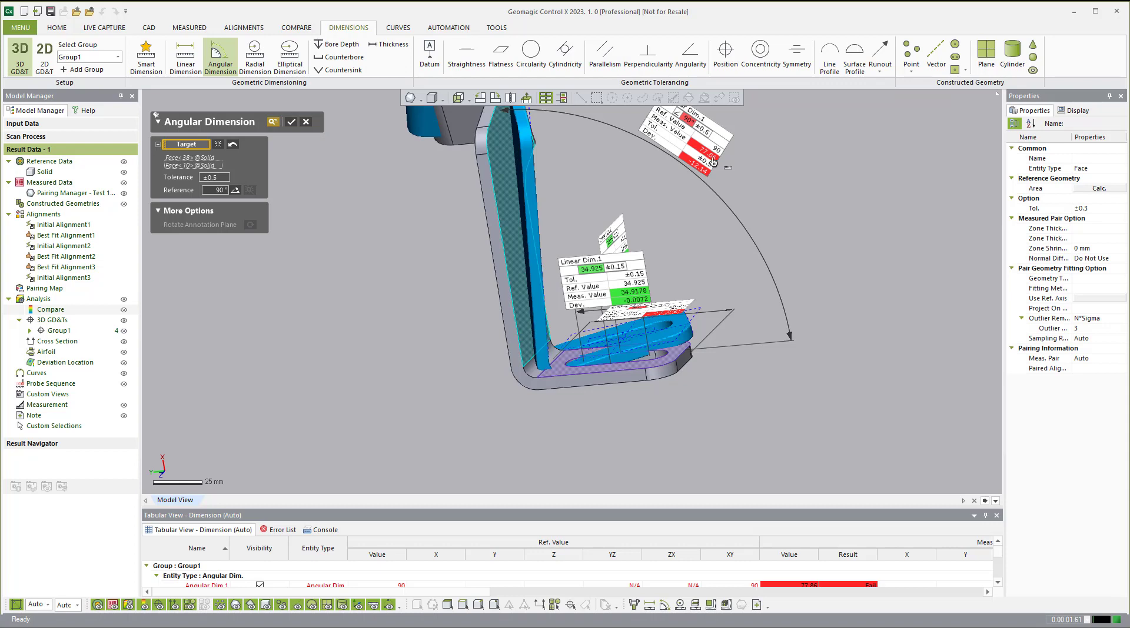
pyautogui.moveTo(738, 199); pyautogui.dragTo(837, 277, button='right')
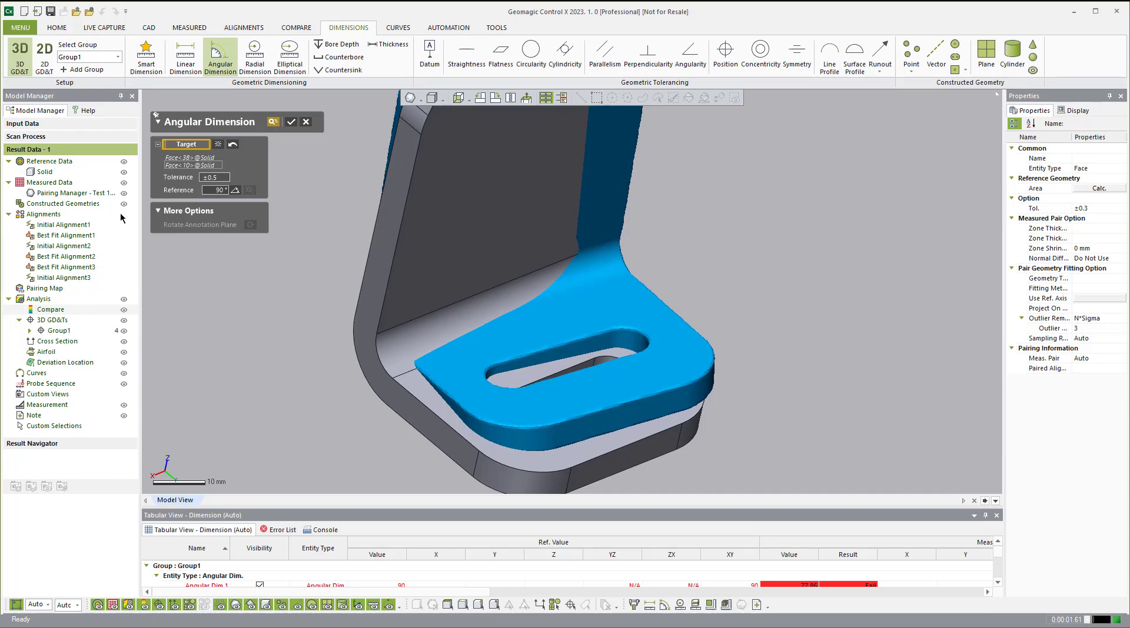
pyautogui.click(123, 194)
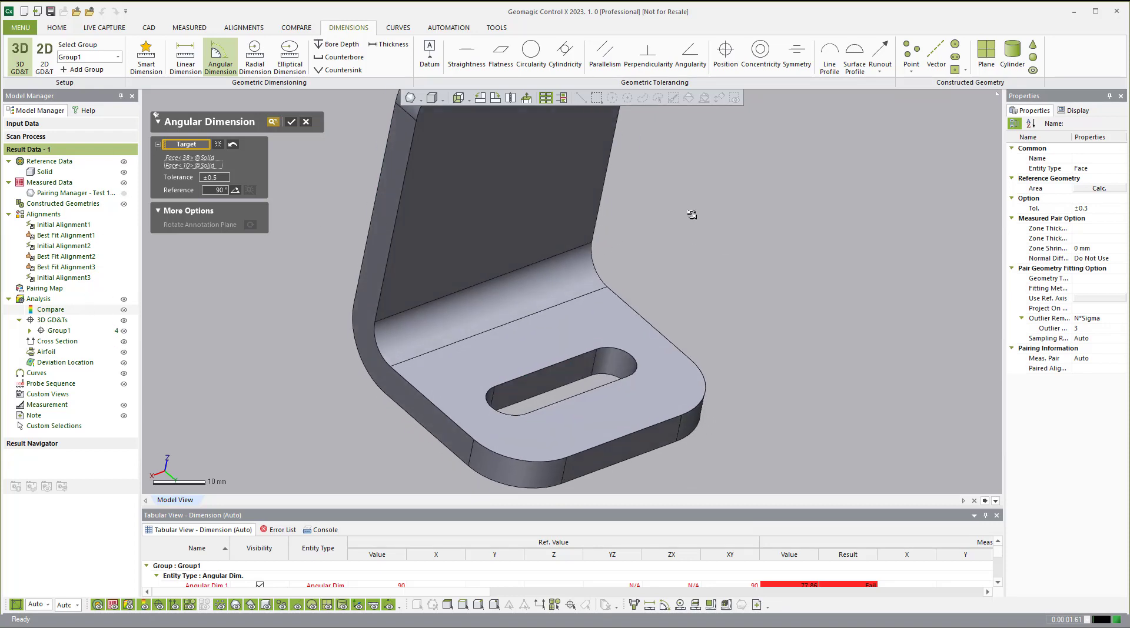
pyautogui.click(290, 123)
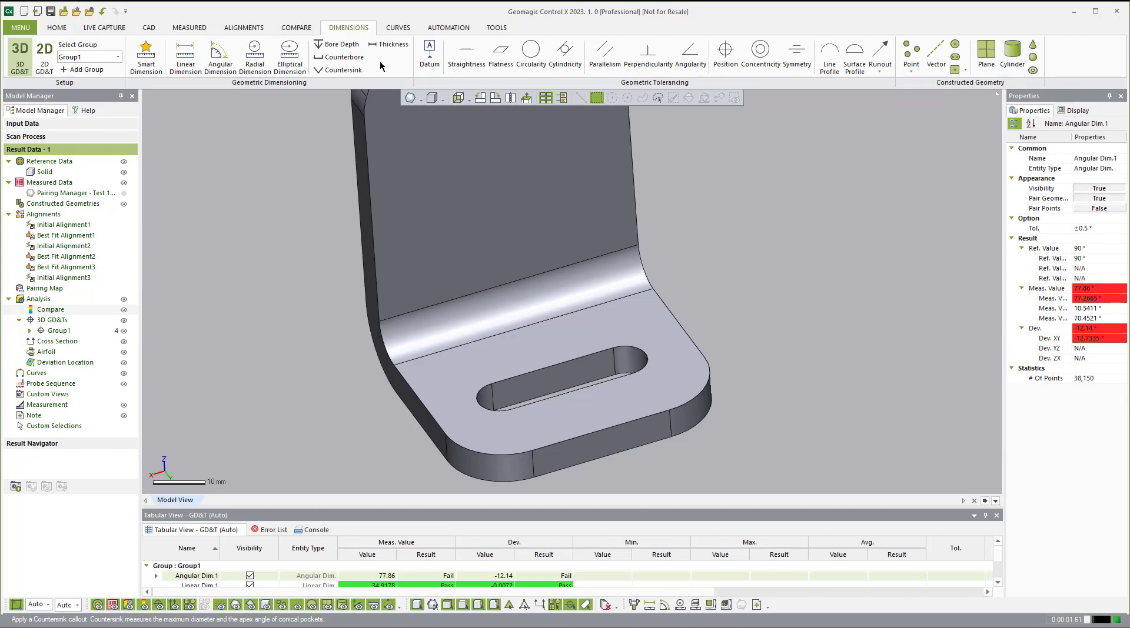
# Add a linear dimension between the centers of the two rounded ends of the opposite foot's slot, with a ±0.1 tolerance.
pyautogui.click(185, 56)
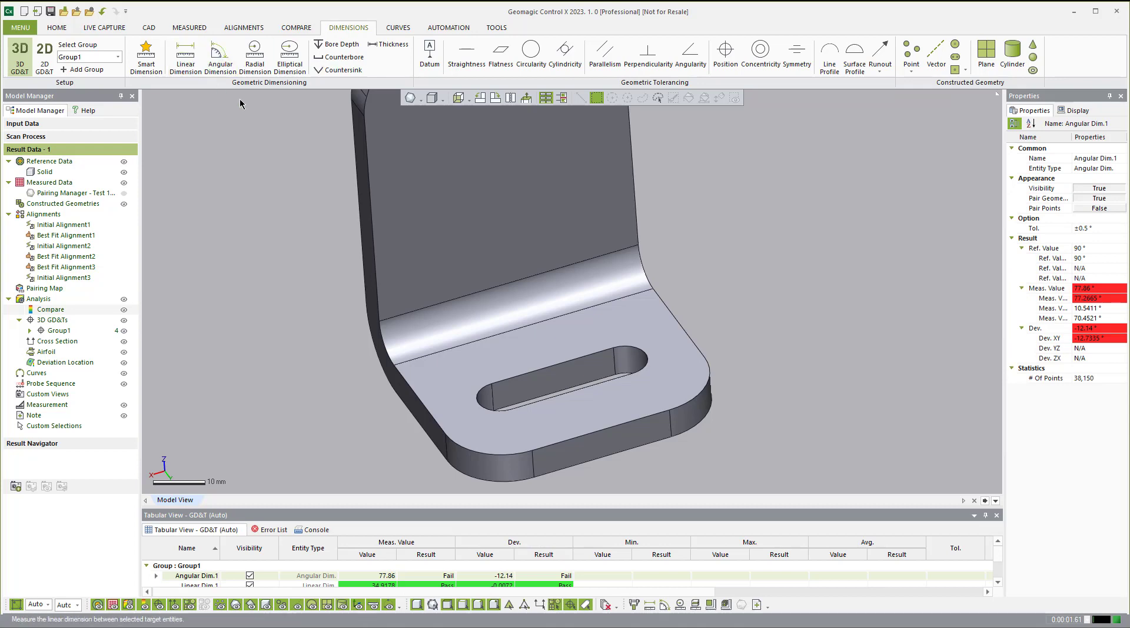
pyautogui.click(491, 394)
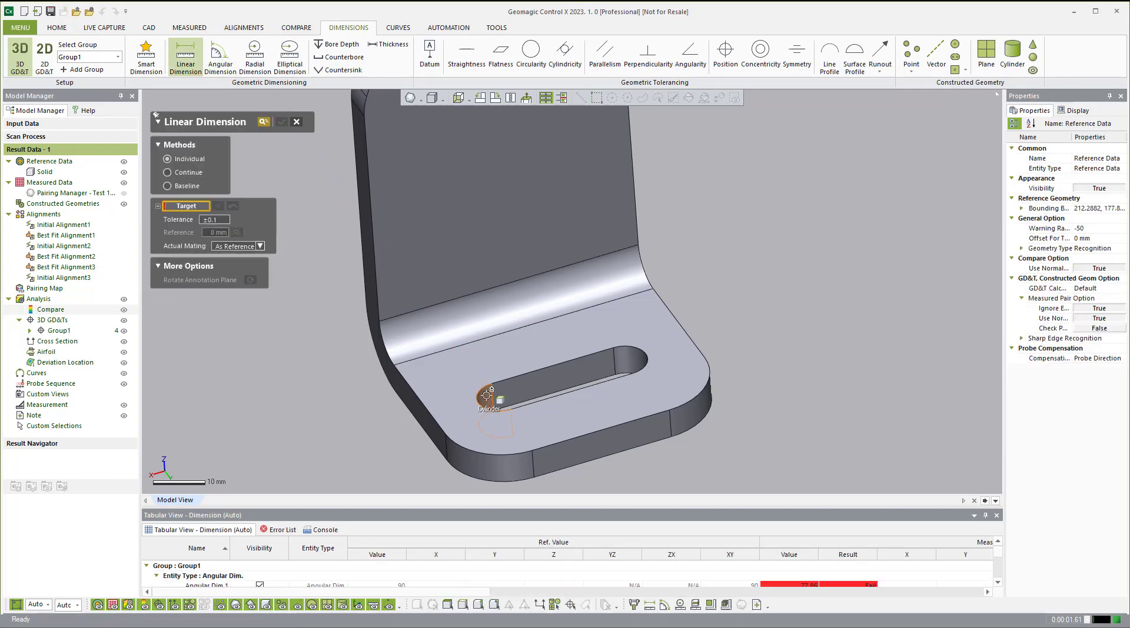
pyautogui.click(626, 350)
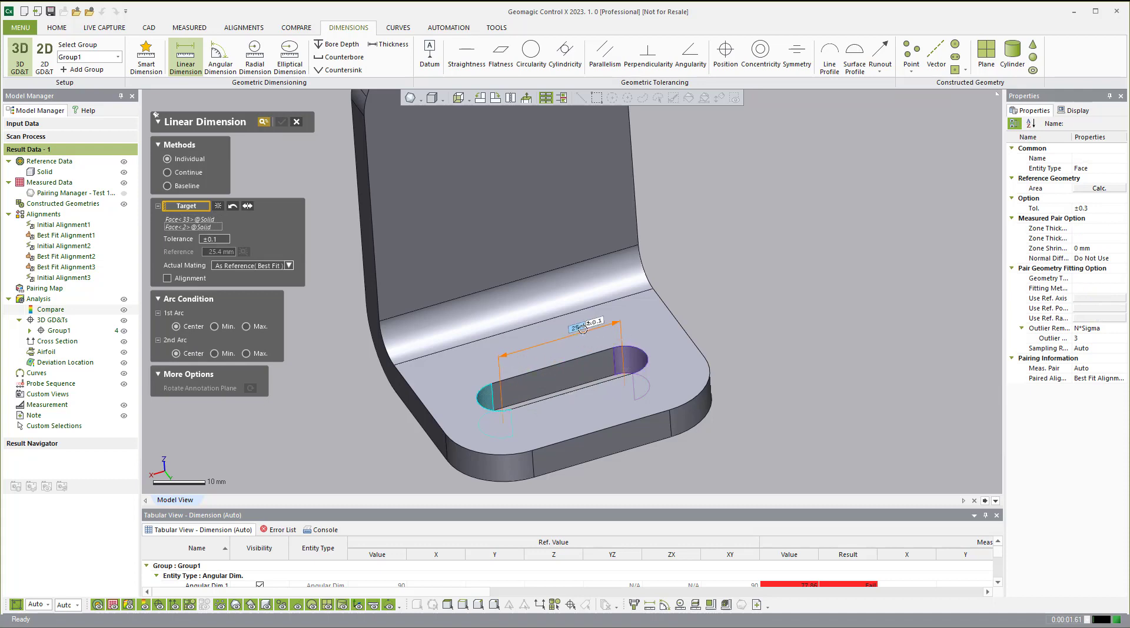
pyautogui.click(566, 313)
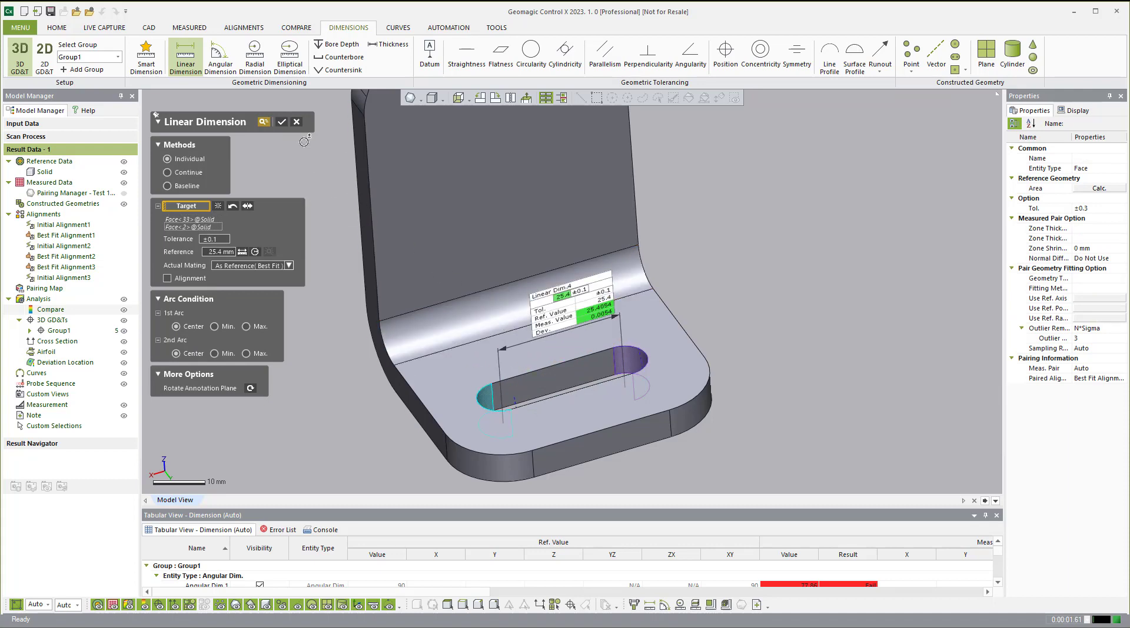
pyautogui.click(282, 121)
# Show the measured scan and examine how it lies against the reference bracket from several angles.
pyautogui.moveTo(625, 182); pyautogui.dragTo(758, 287, button='right')
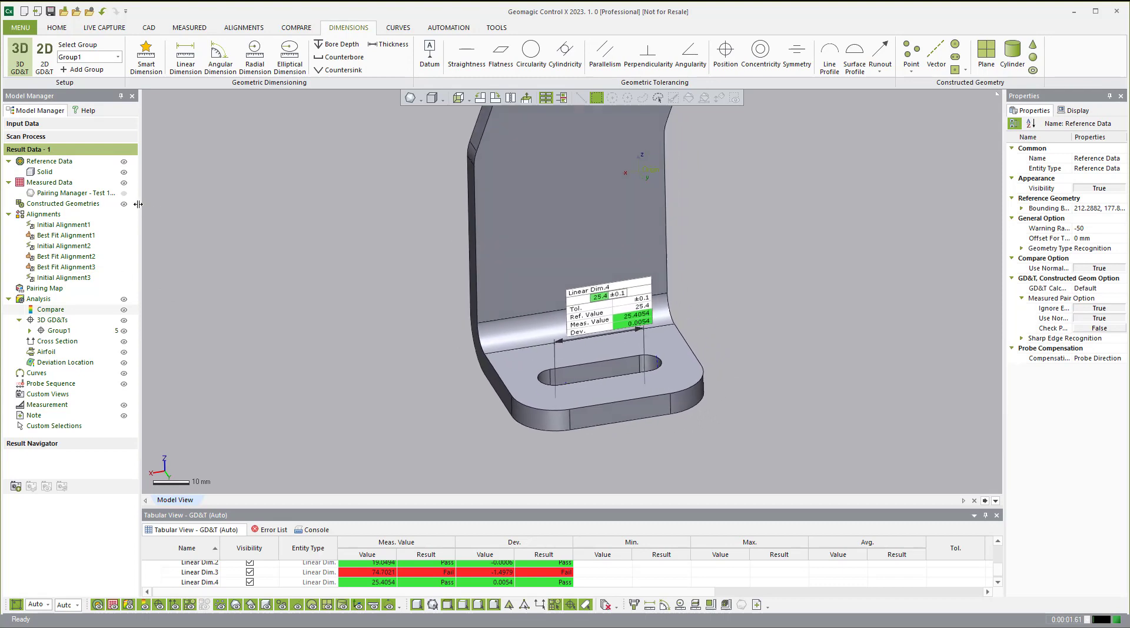
pyautogui.click(124, 194)
pyautogui.moveTo(474, 250); pyautogui.dragTo(609, 274, button='right')
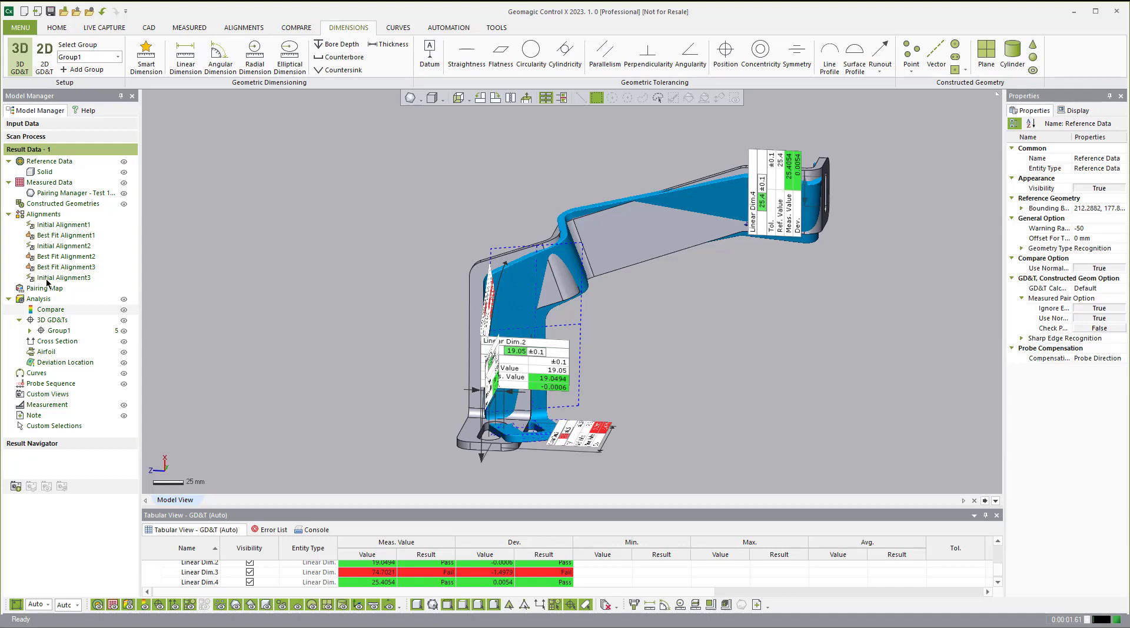
pyautogui.moveTo(696, 367); pyautogui.dragTo(611, 383, button='right')
pyautogui.moveTo(565, 181); pyautogui.dragTo(527, 179, button='right')
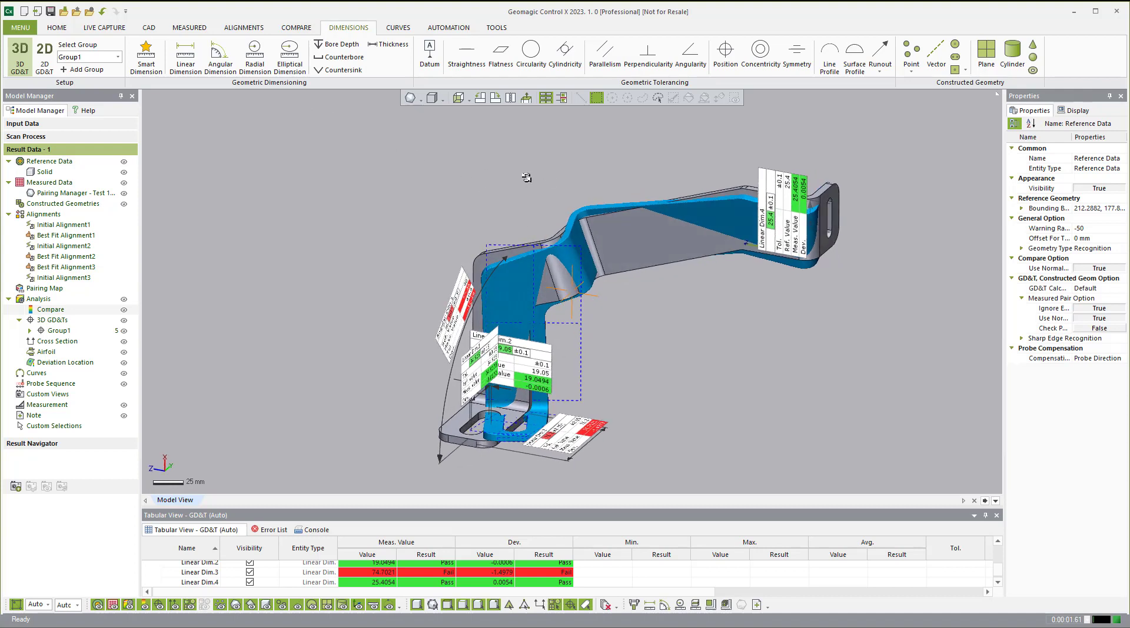
pyautogui.moveTo(867, 377); pyautogui.dragTo(718, 333, button='right')
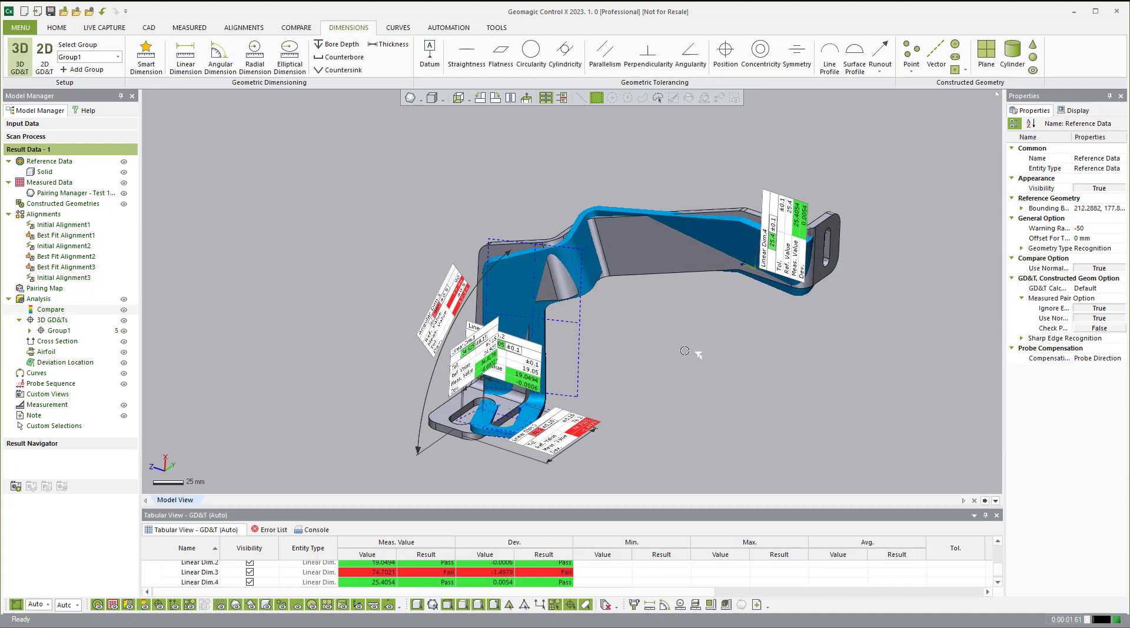
# Hide the measured scan and spread the dimension annotations out around the bracket so they are easier to read.
pyautogui.click(123, 193)
pyautogui.moveTo(663, 313); pyautogui.dragTo(738, 363, button='right')
pyautogui.scroll(1, 681, 346)
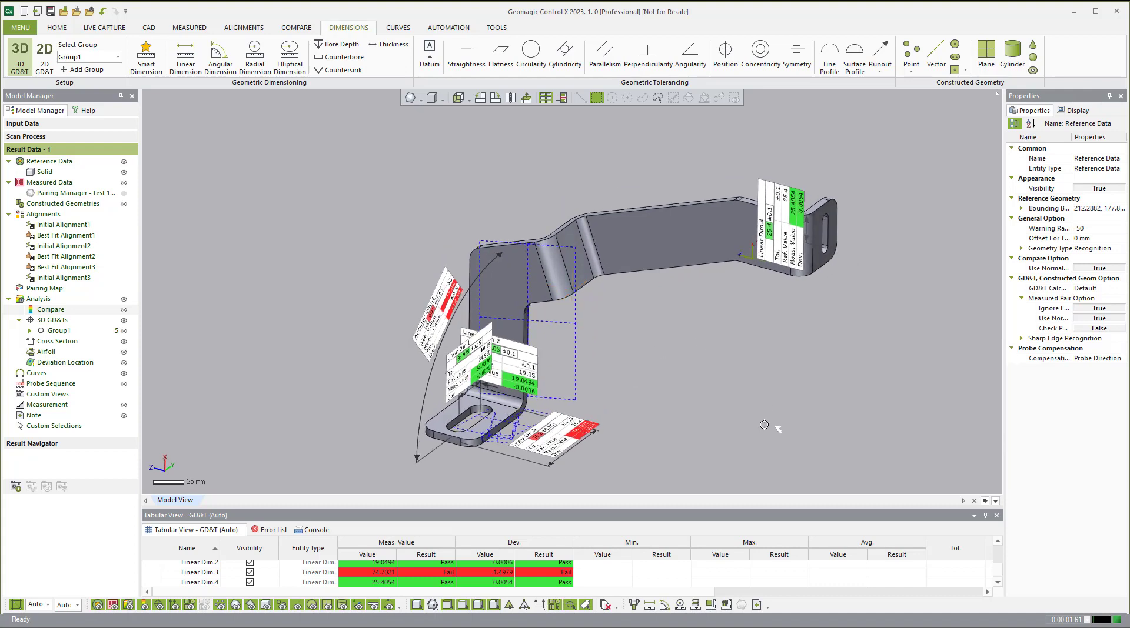
pyautogui.moveTo(649, 367); pyautogui.dragTo(729, 316, button='right')
pyautogui.moveTo(889, 260); pyautogui.dragTo(891, 262)
pyautogui.moveTo(412, 283); pyautogui.dragTo(379, 288)
pyautogui.moveTo(462, 371); pyautogui.dragTo(484, 350)
pyautogui.moveTo(549, 450); pyautogui.dragTo(560, 460)
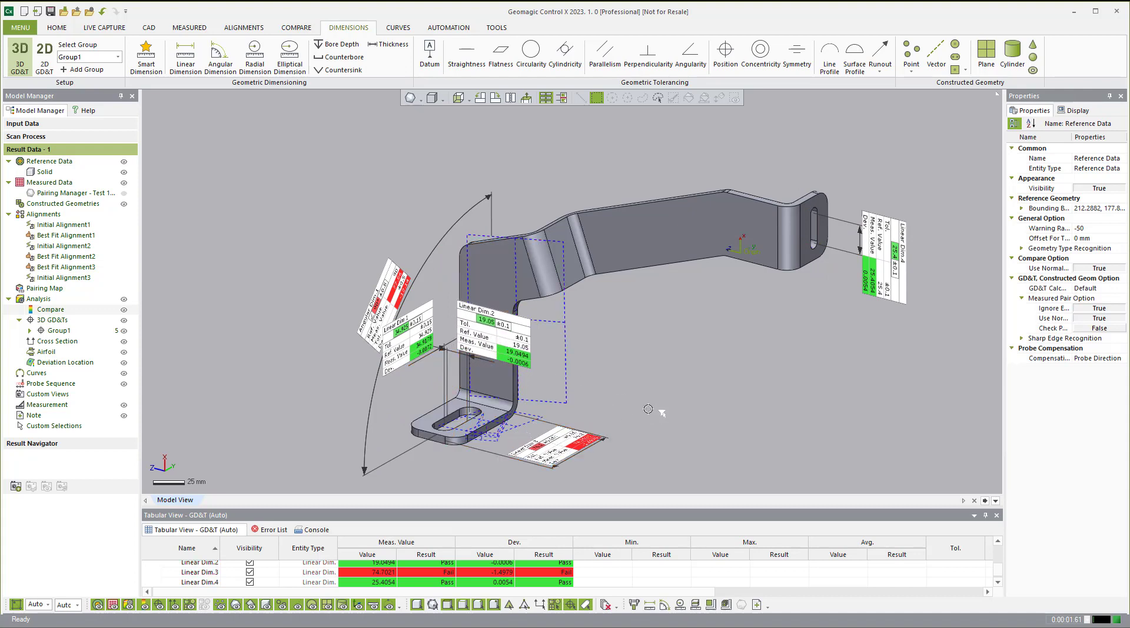